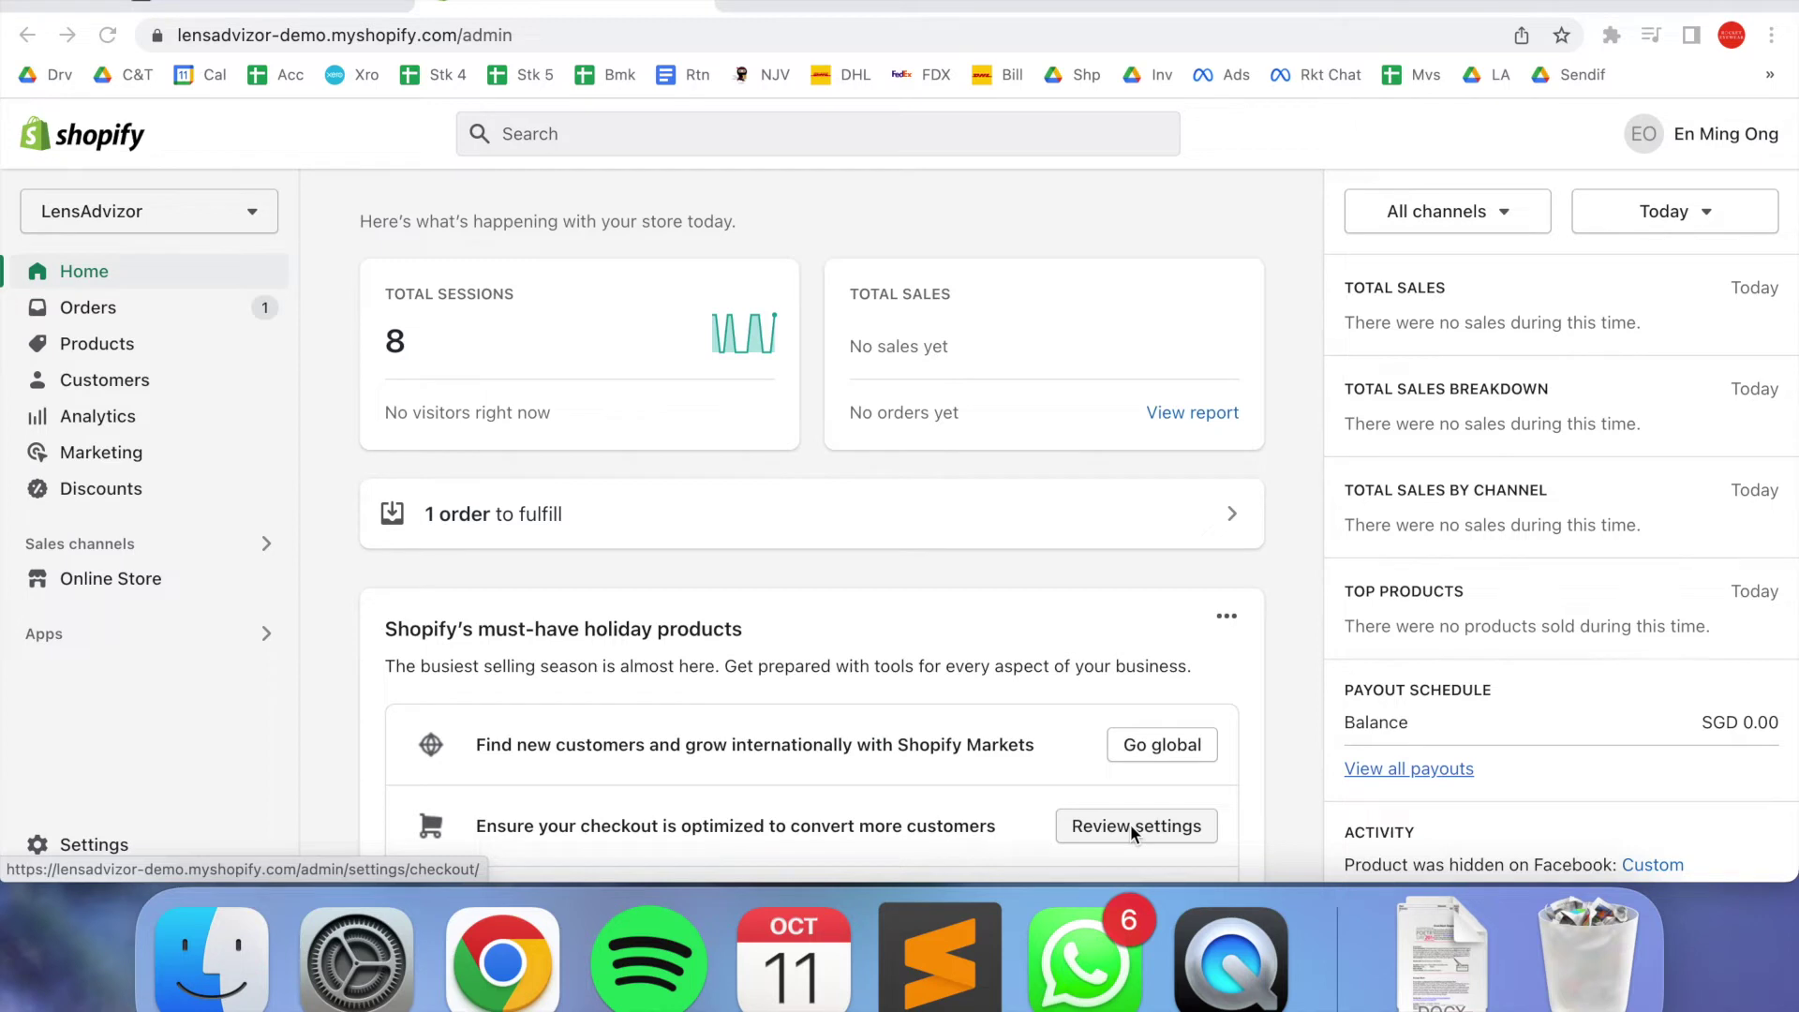
# Add Facebook as a sales channel from the Facebook Pixel section of Online Store Preferences
pyautogui.click(136, 583)
pyautogui.click(145, 698)
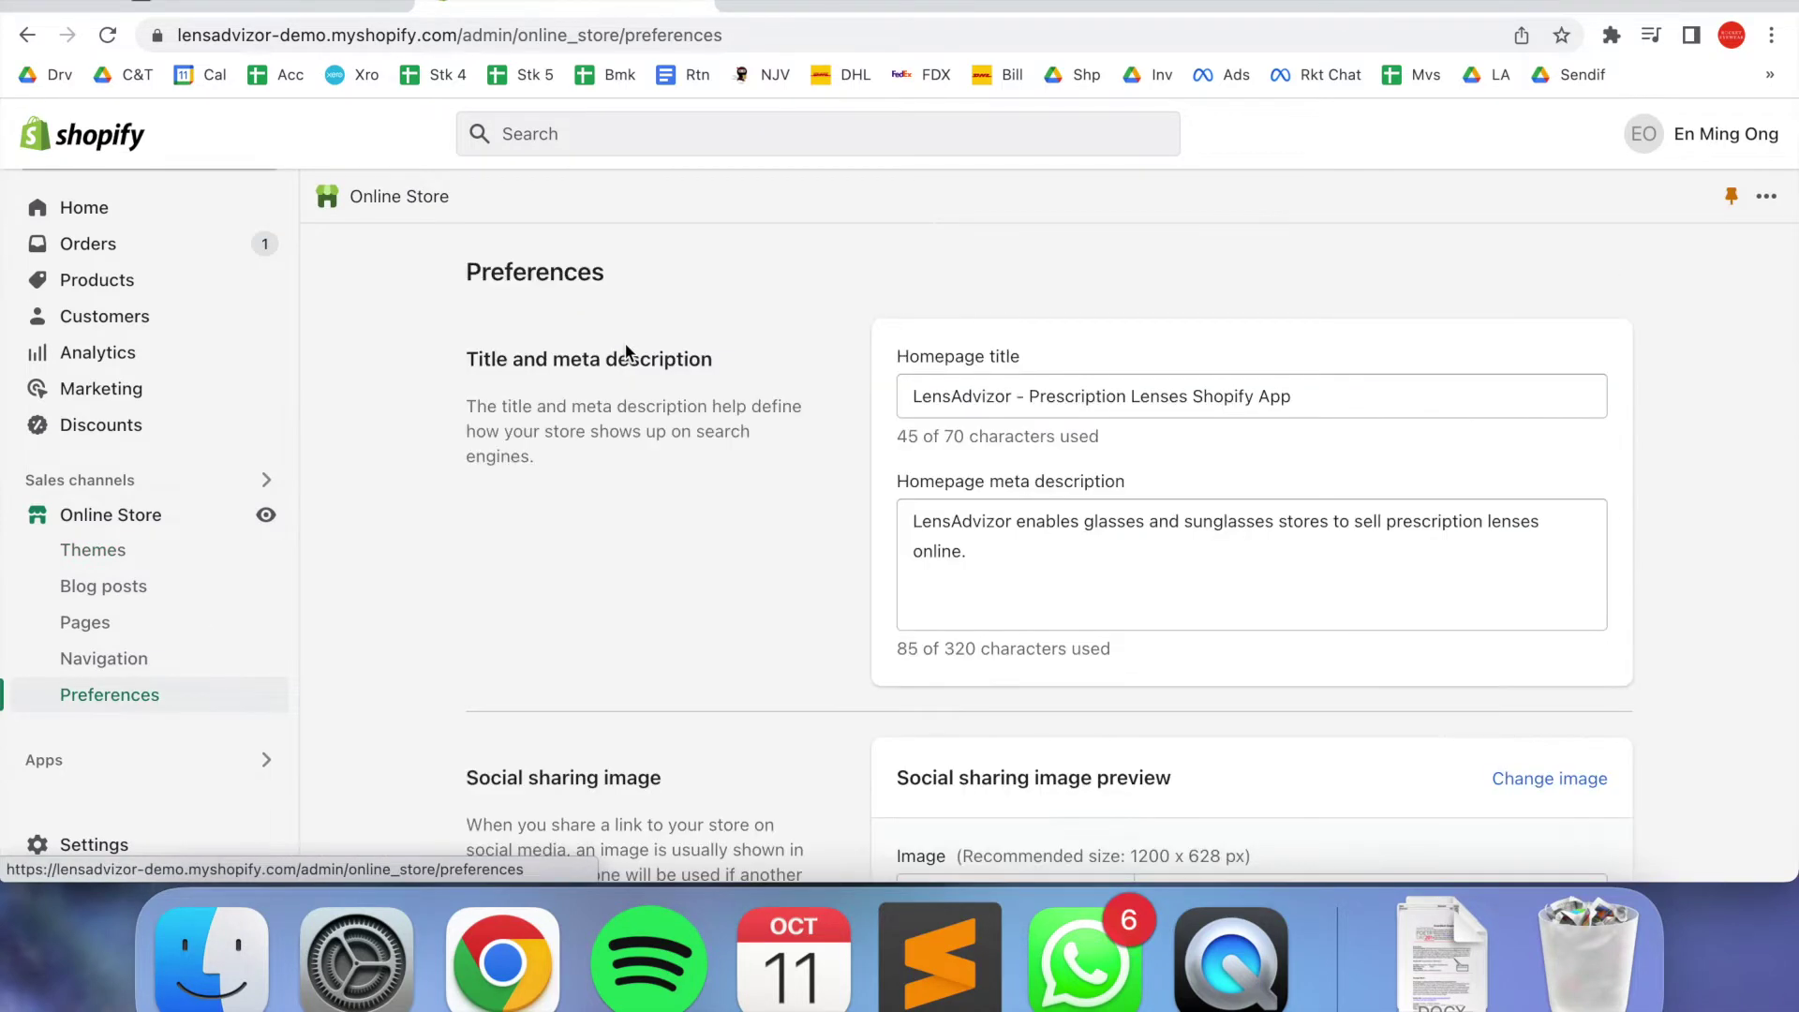
pyautogui.scroll(-1, 626, 351)
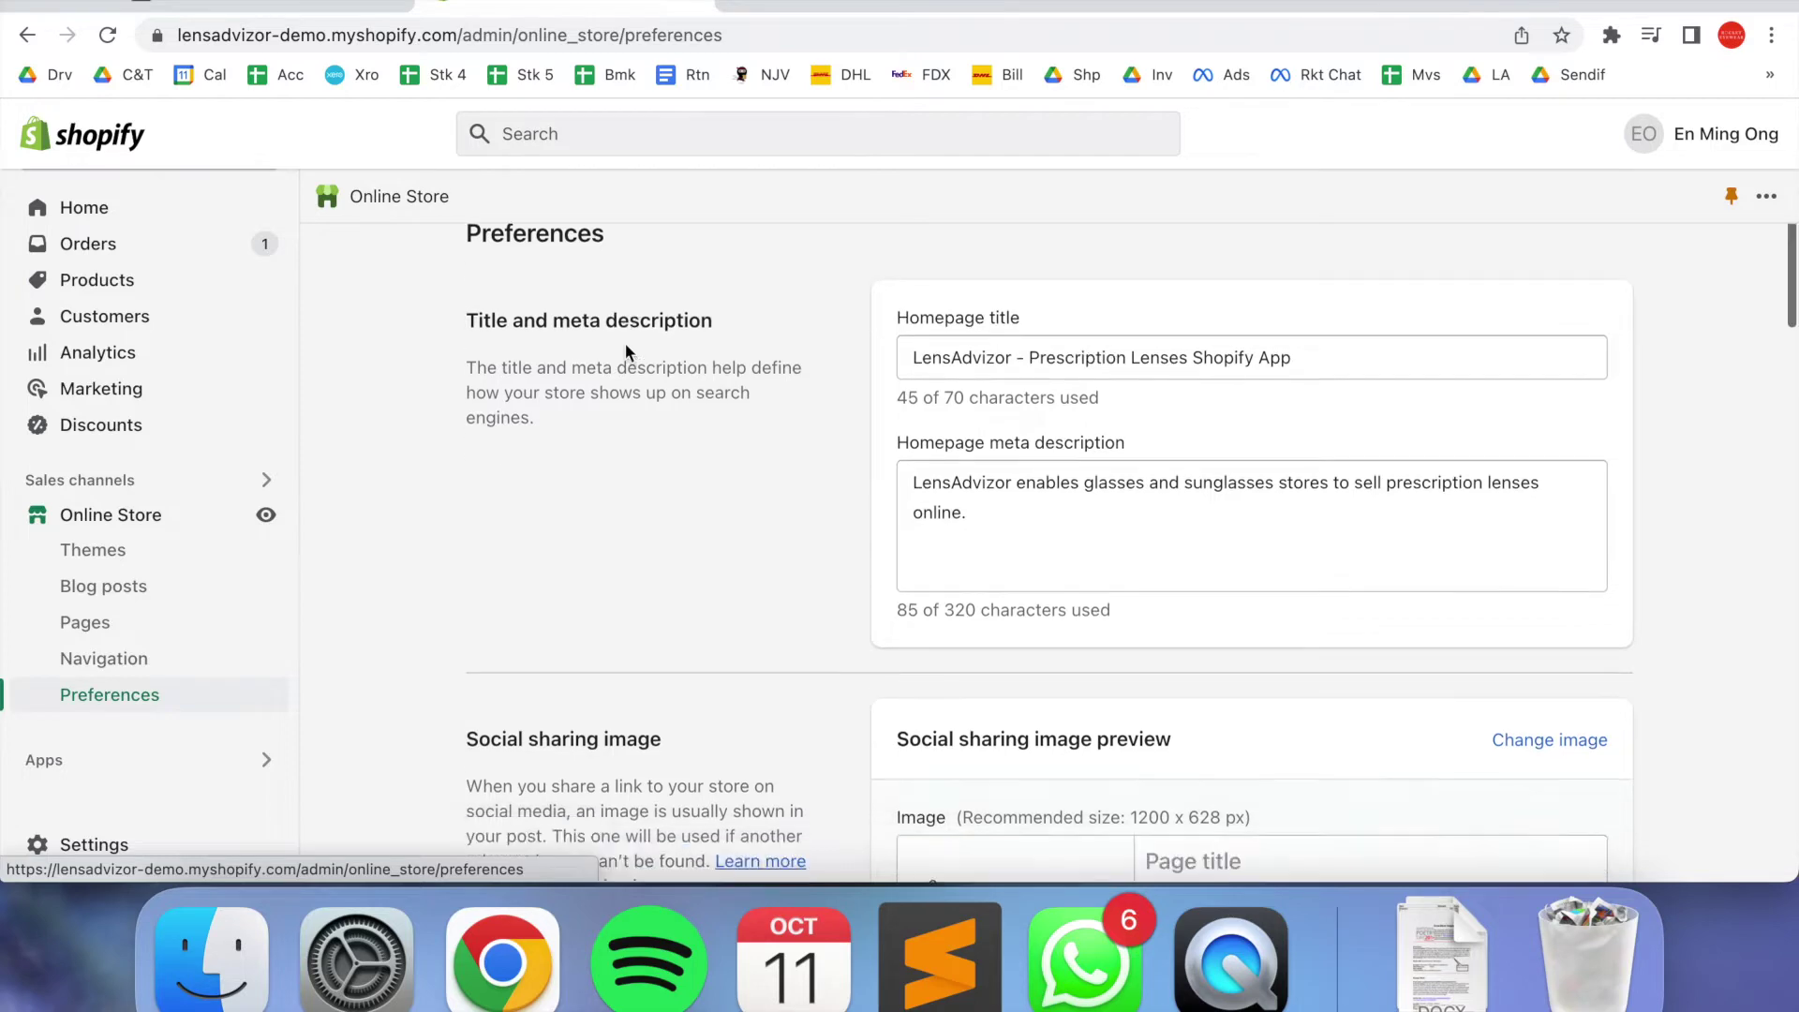
pyautogui.scroll(-5, 627, 352)
pyautogui.scroll(-5, 626, 351)
pyautogui.scroll(-3, 626, 352)
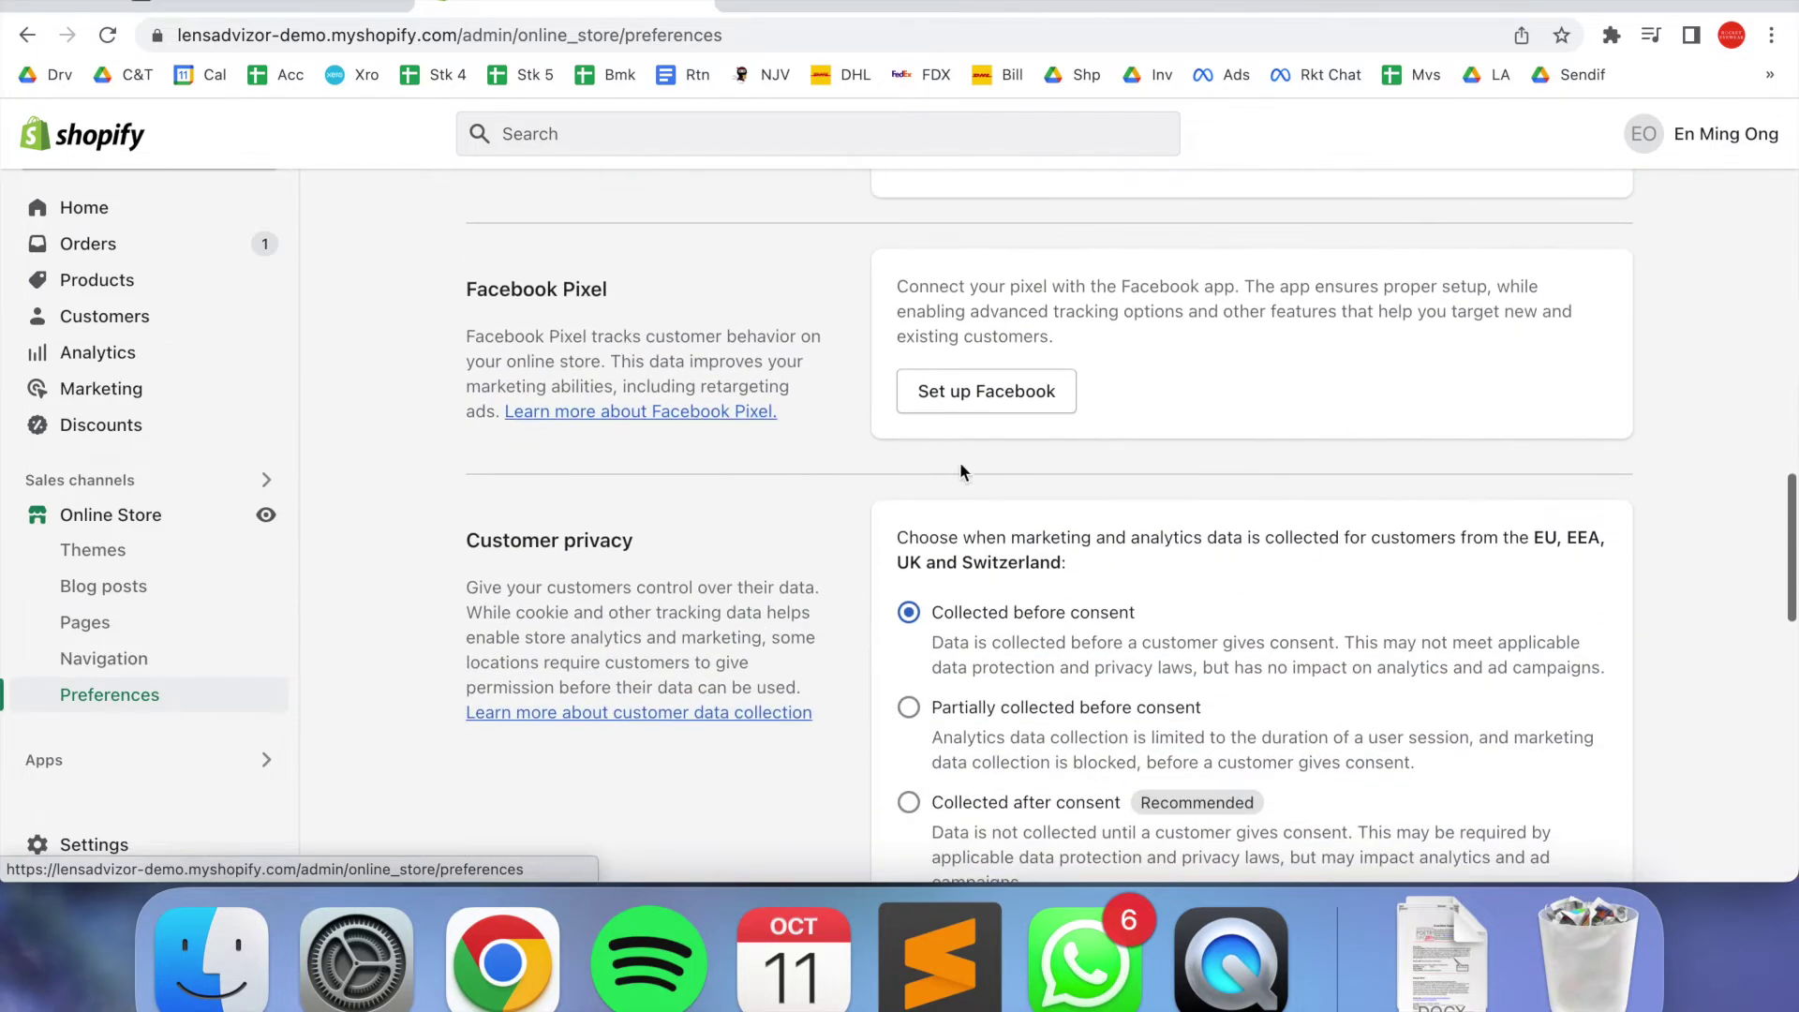
pyautogui.click(974, 393)
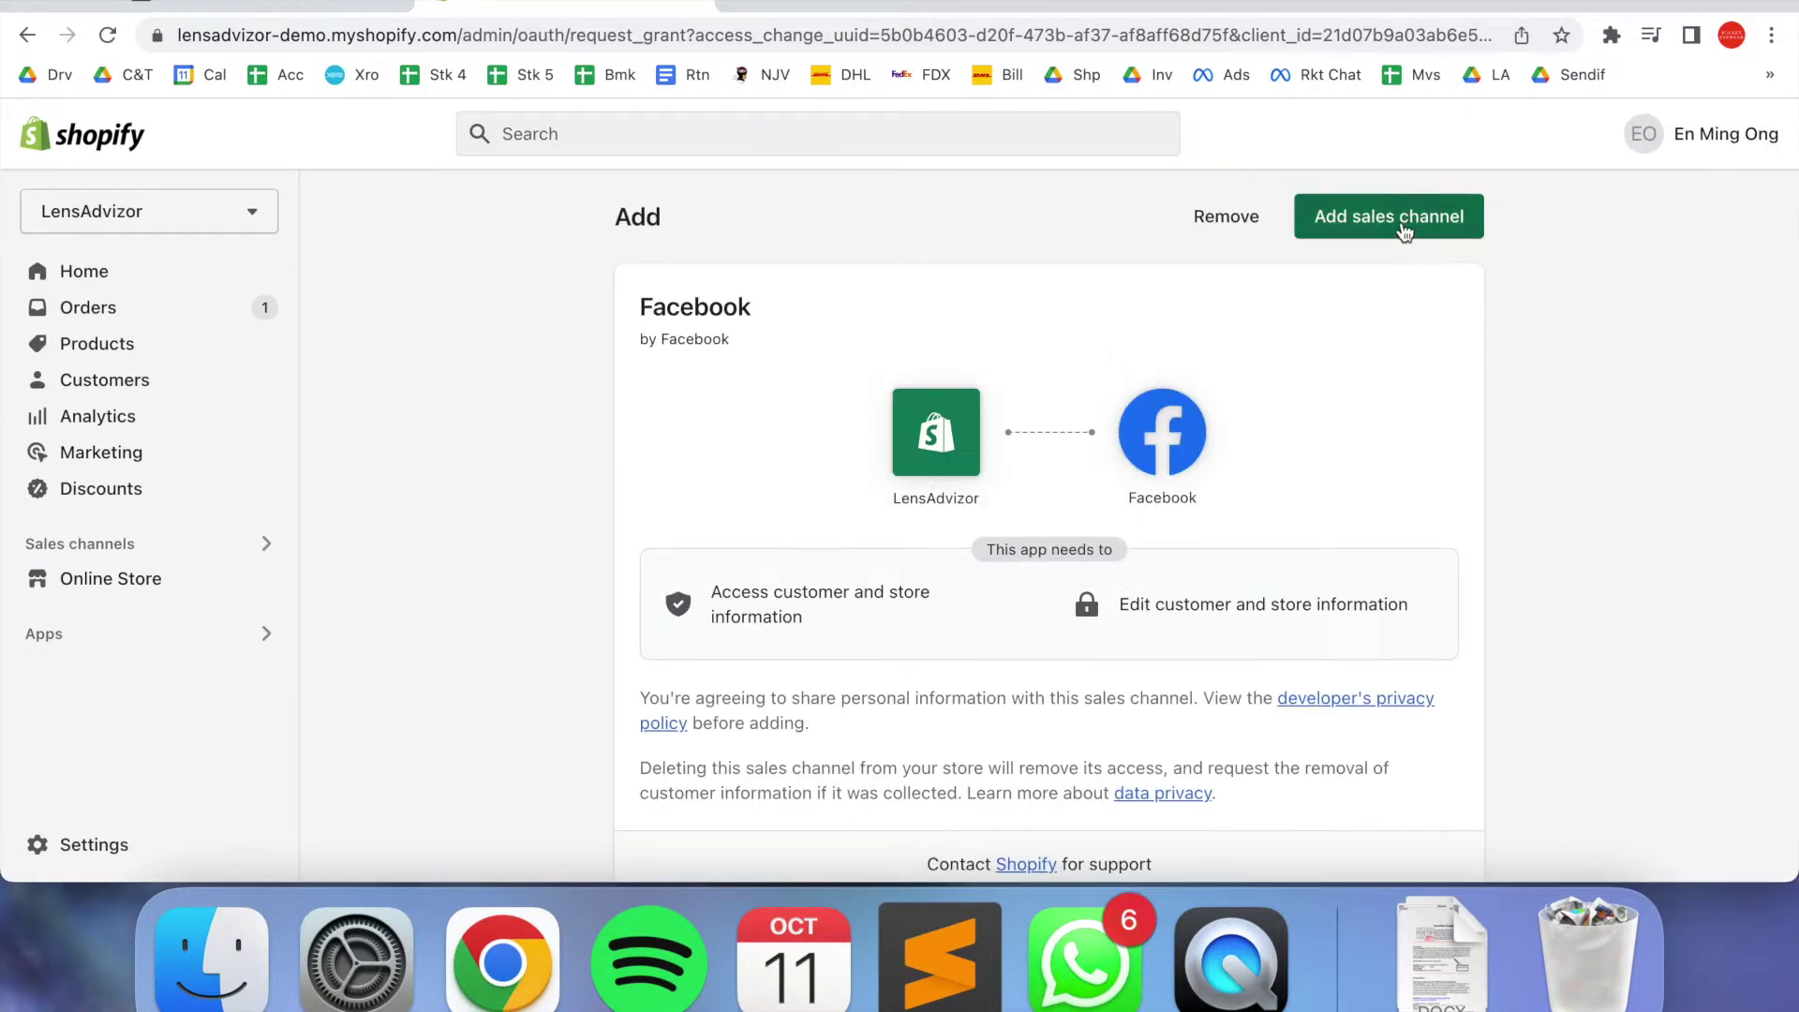
pyautogui.click(1403, 225)
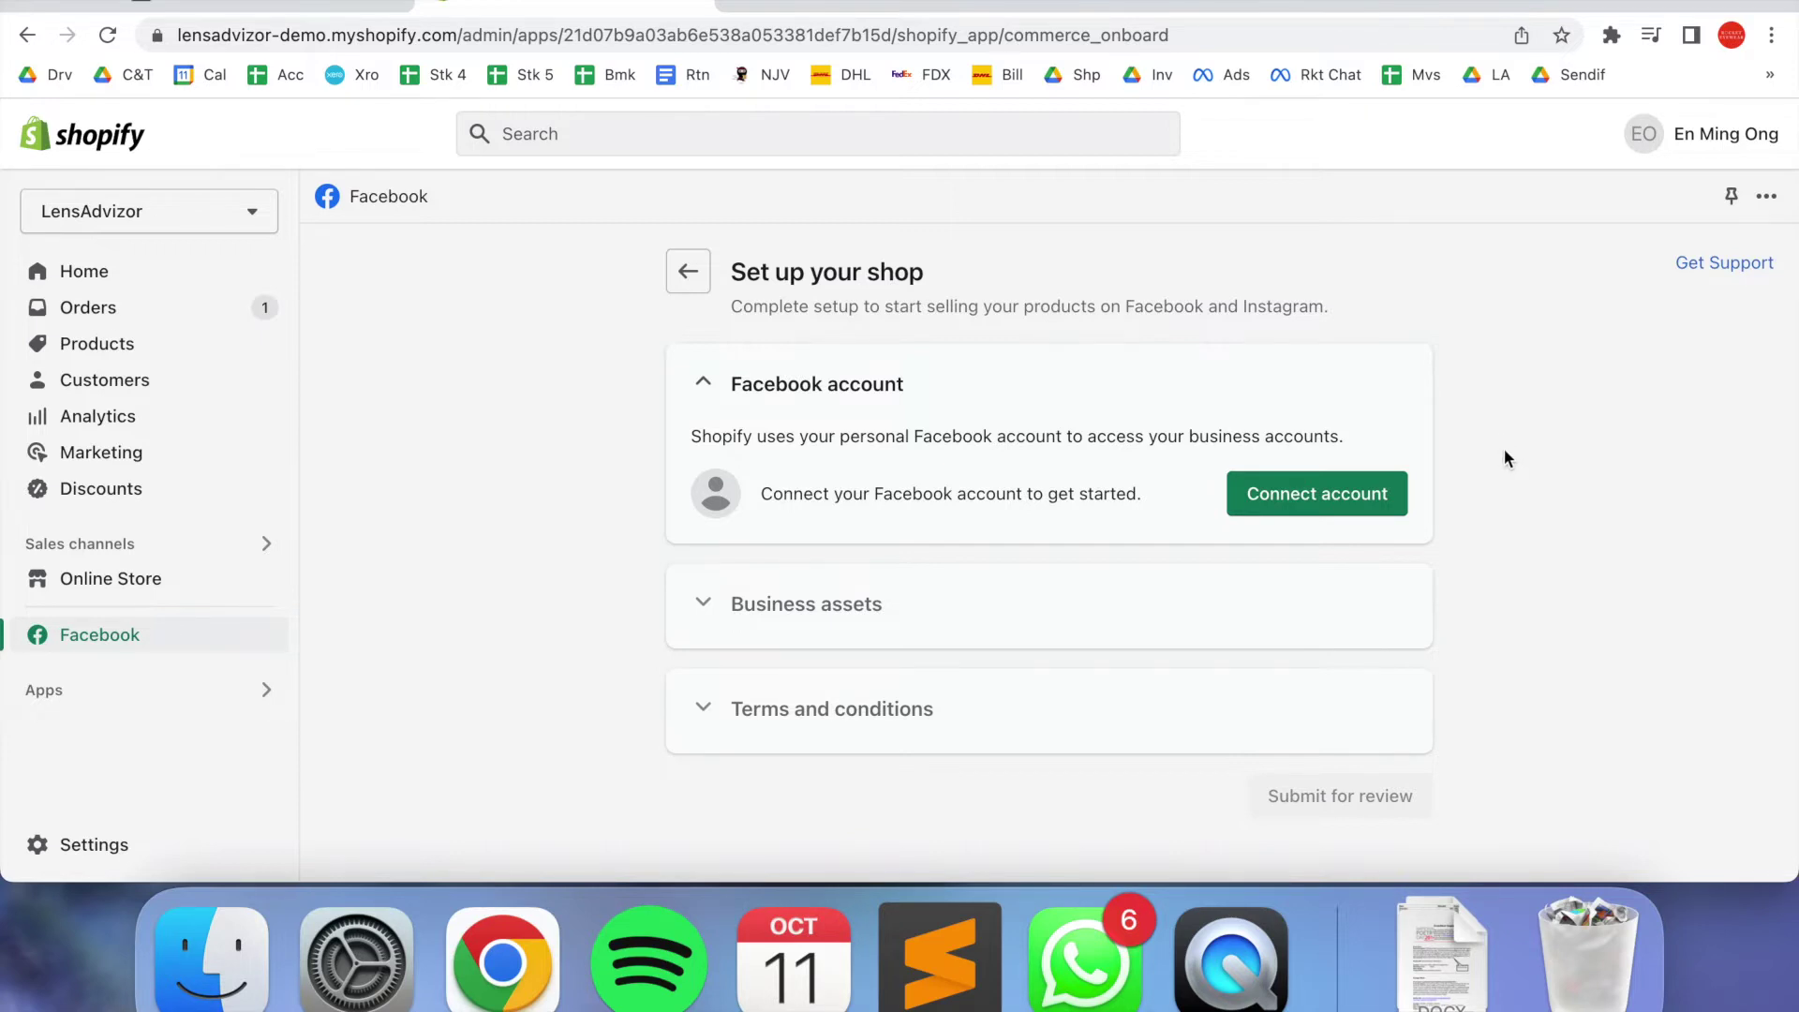
# Connect the Facebook account, allowing it to share business assets with Shopify
pyautogui.click(1375, 497)
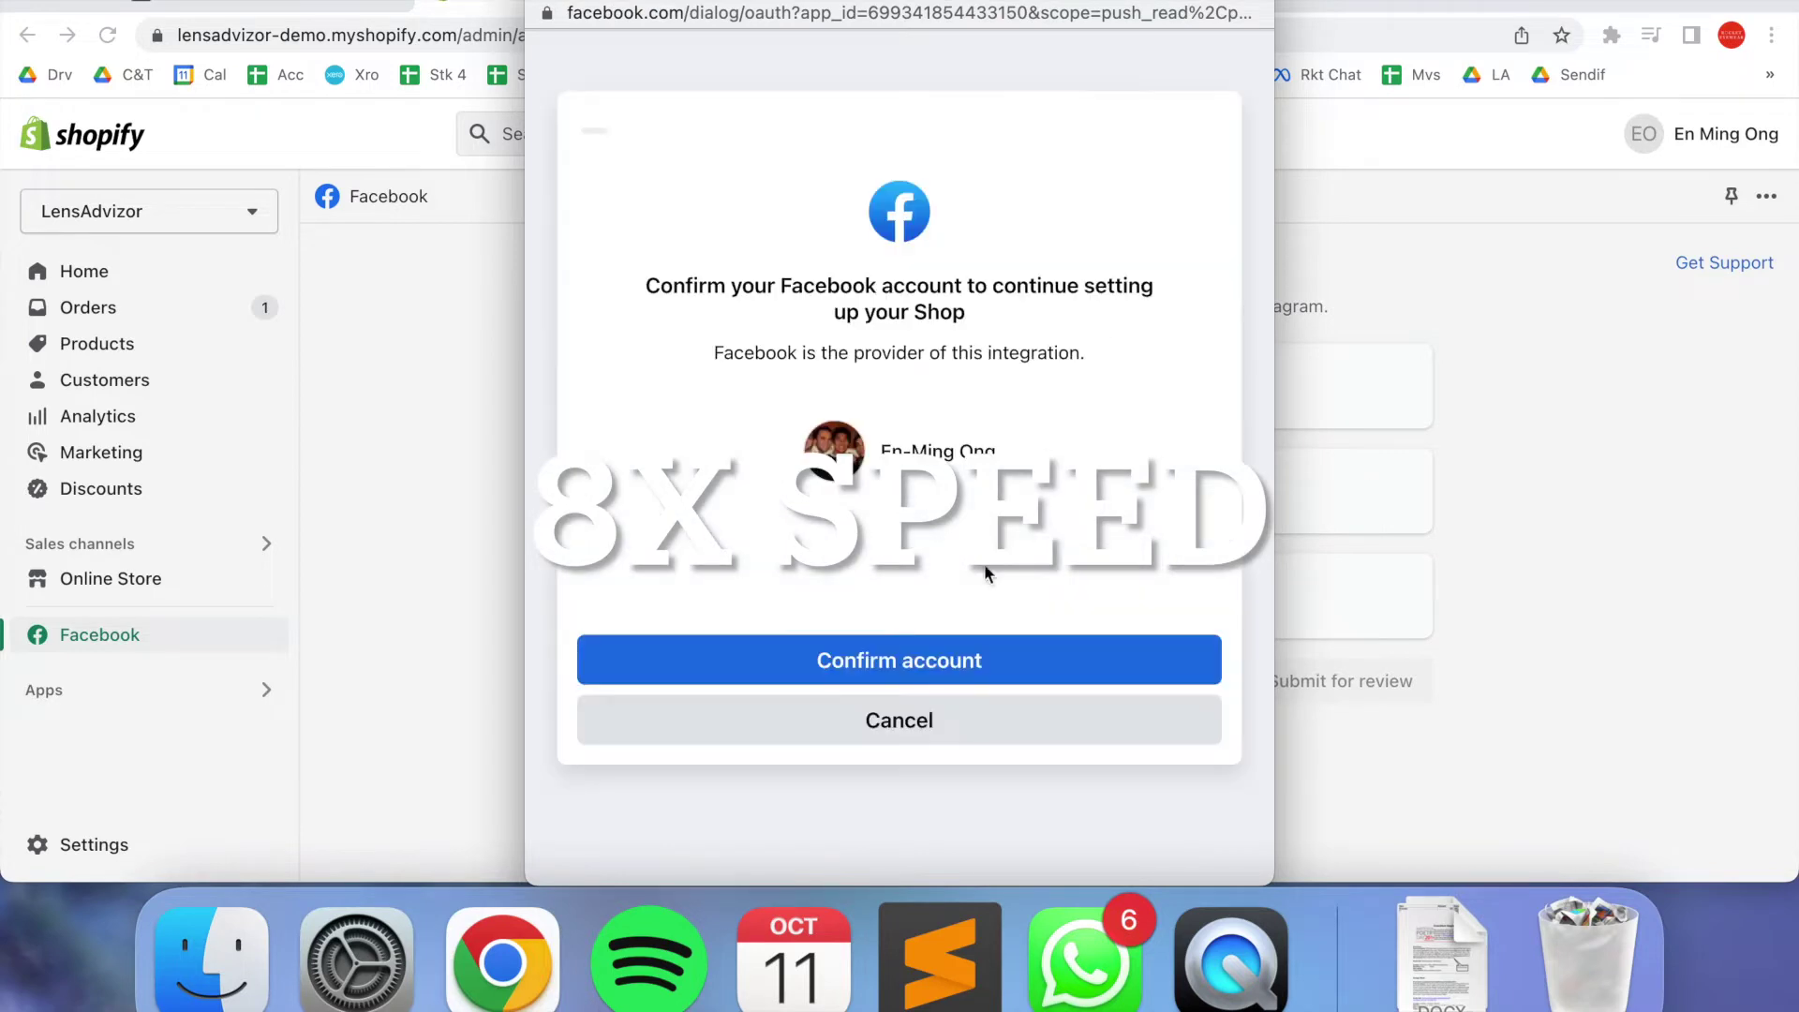
pyautogui.click(967, 658)
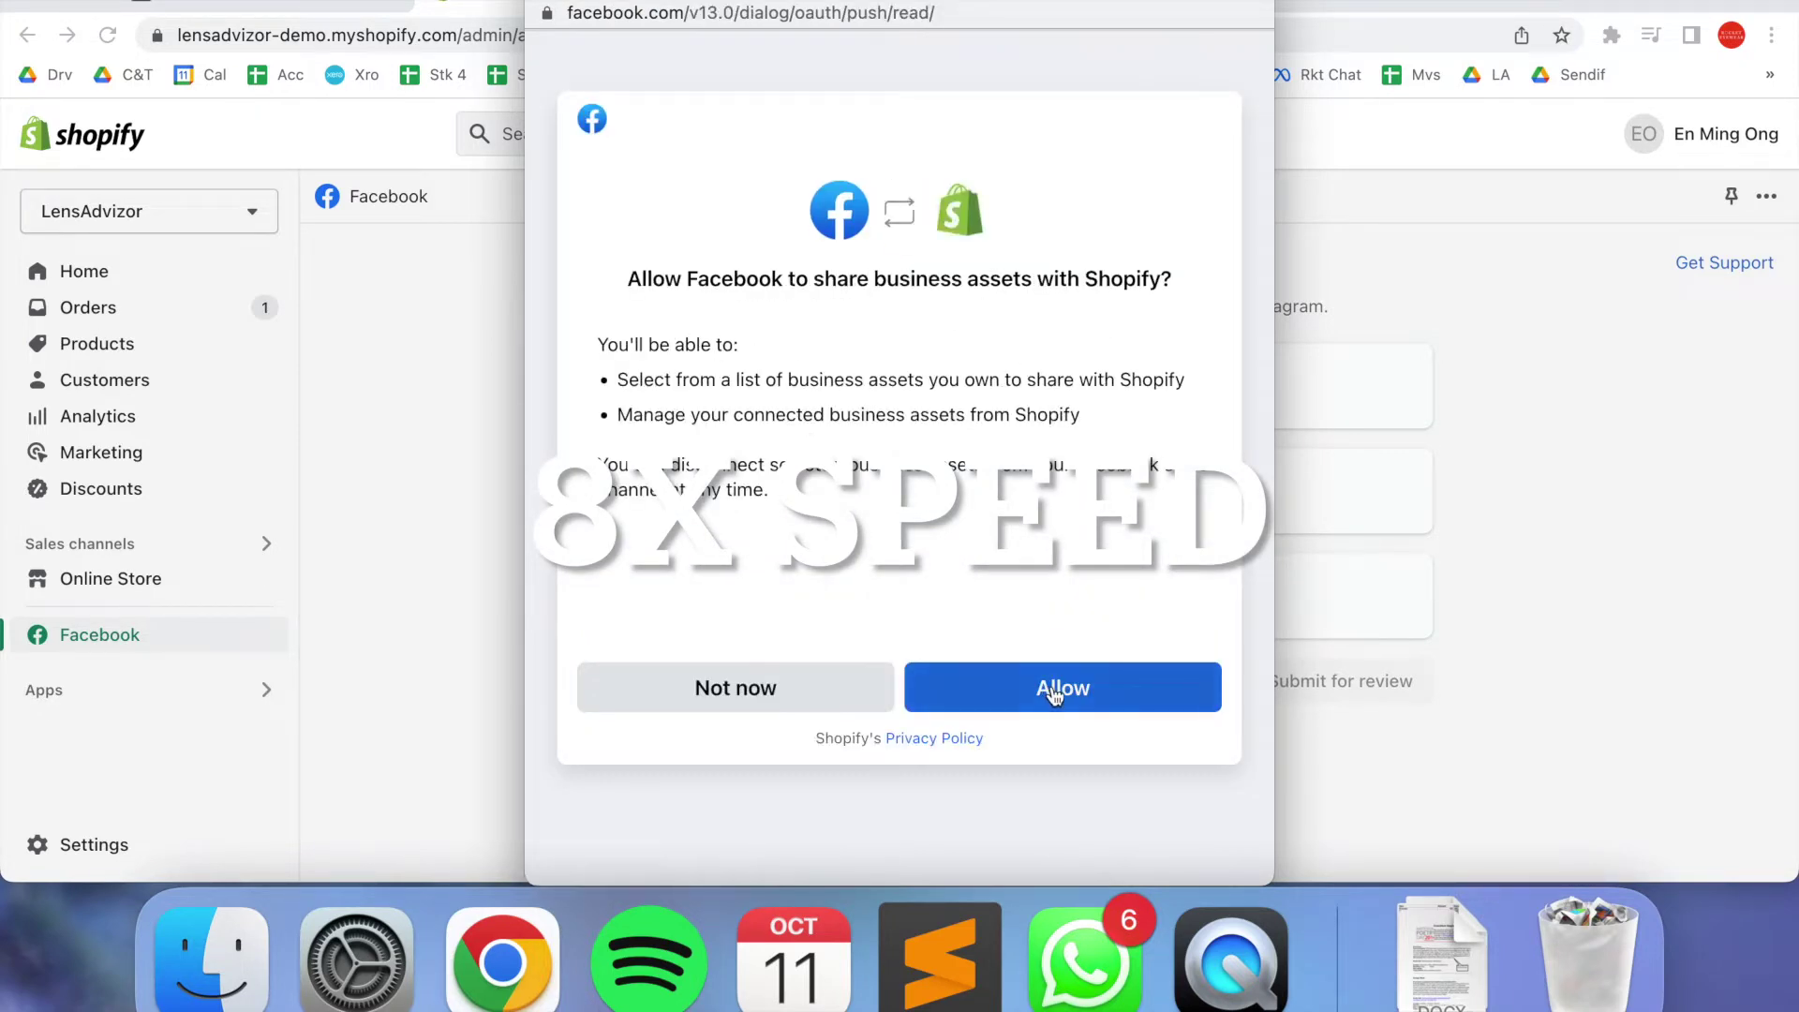
pyautogui.click(1055, 694)
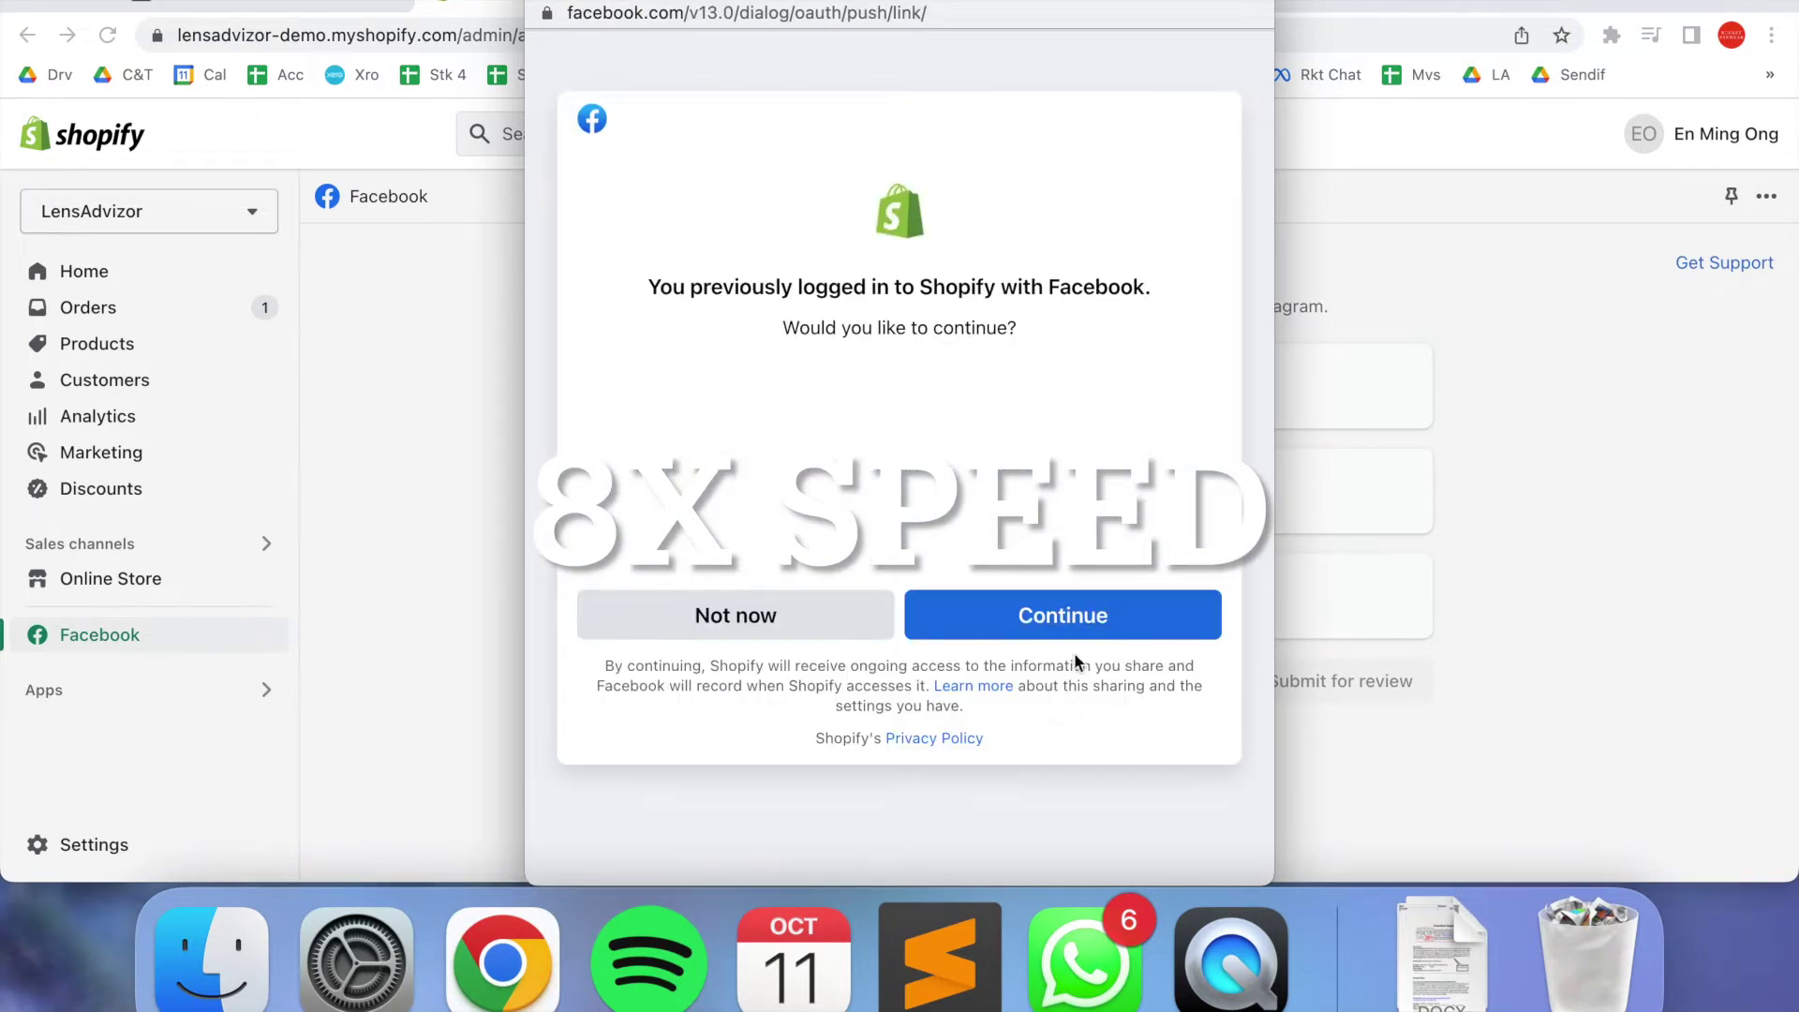
pyautogui.click(1072, 628)
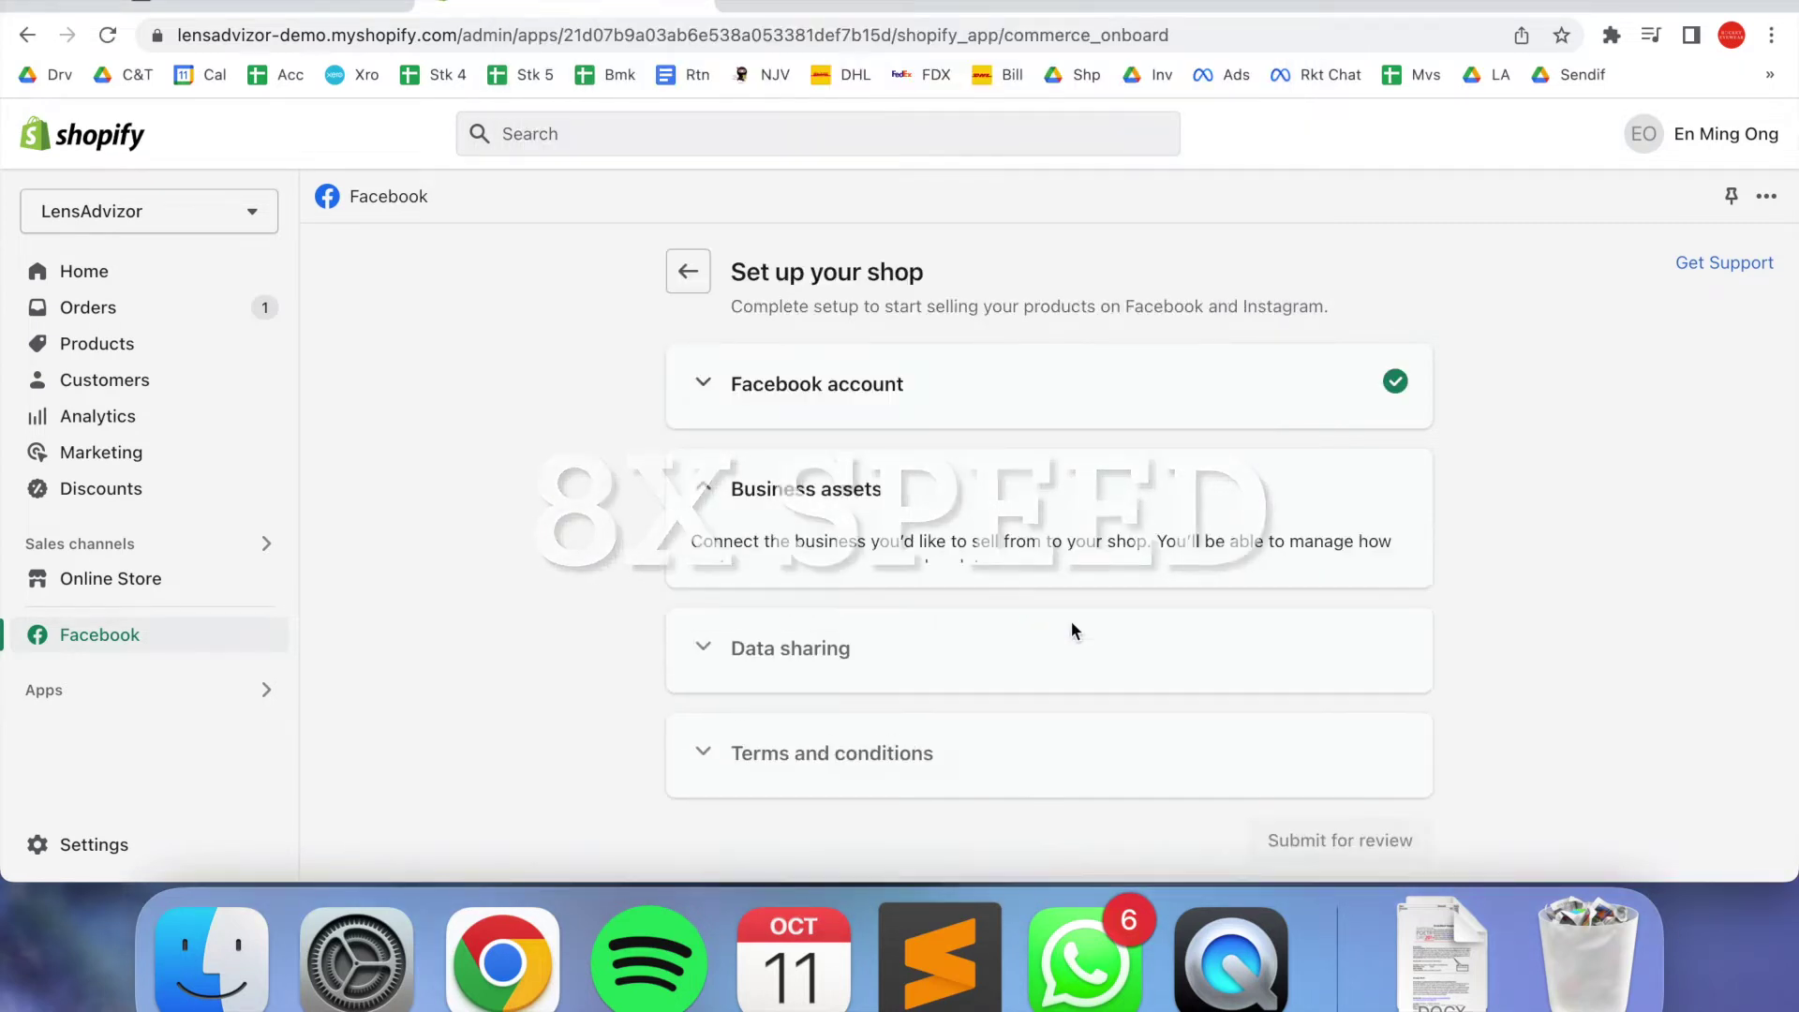
# Select the LensAdvizor Facebook page under Business assets and connect it
pyautogui.scroll(-3, 1072, 621)
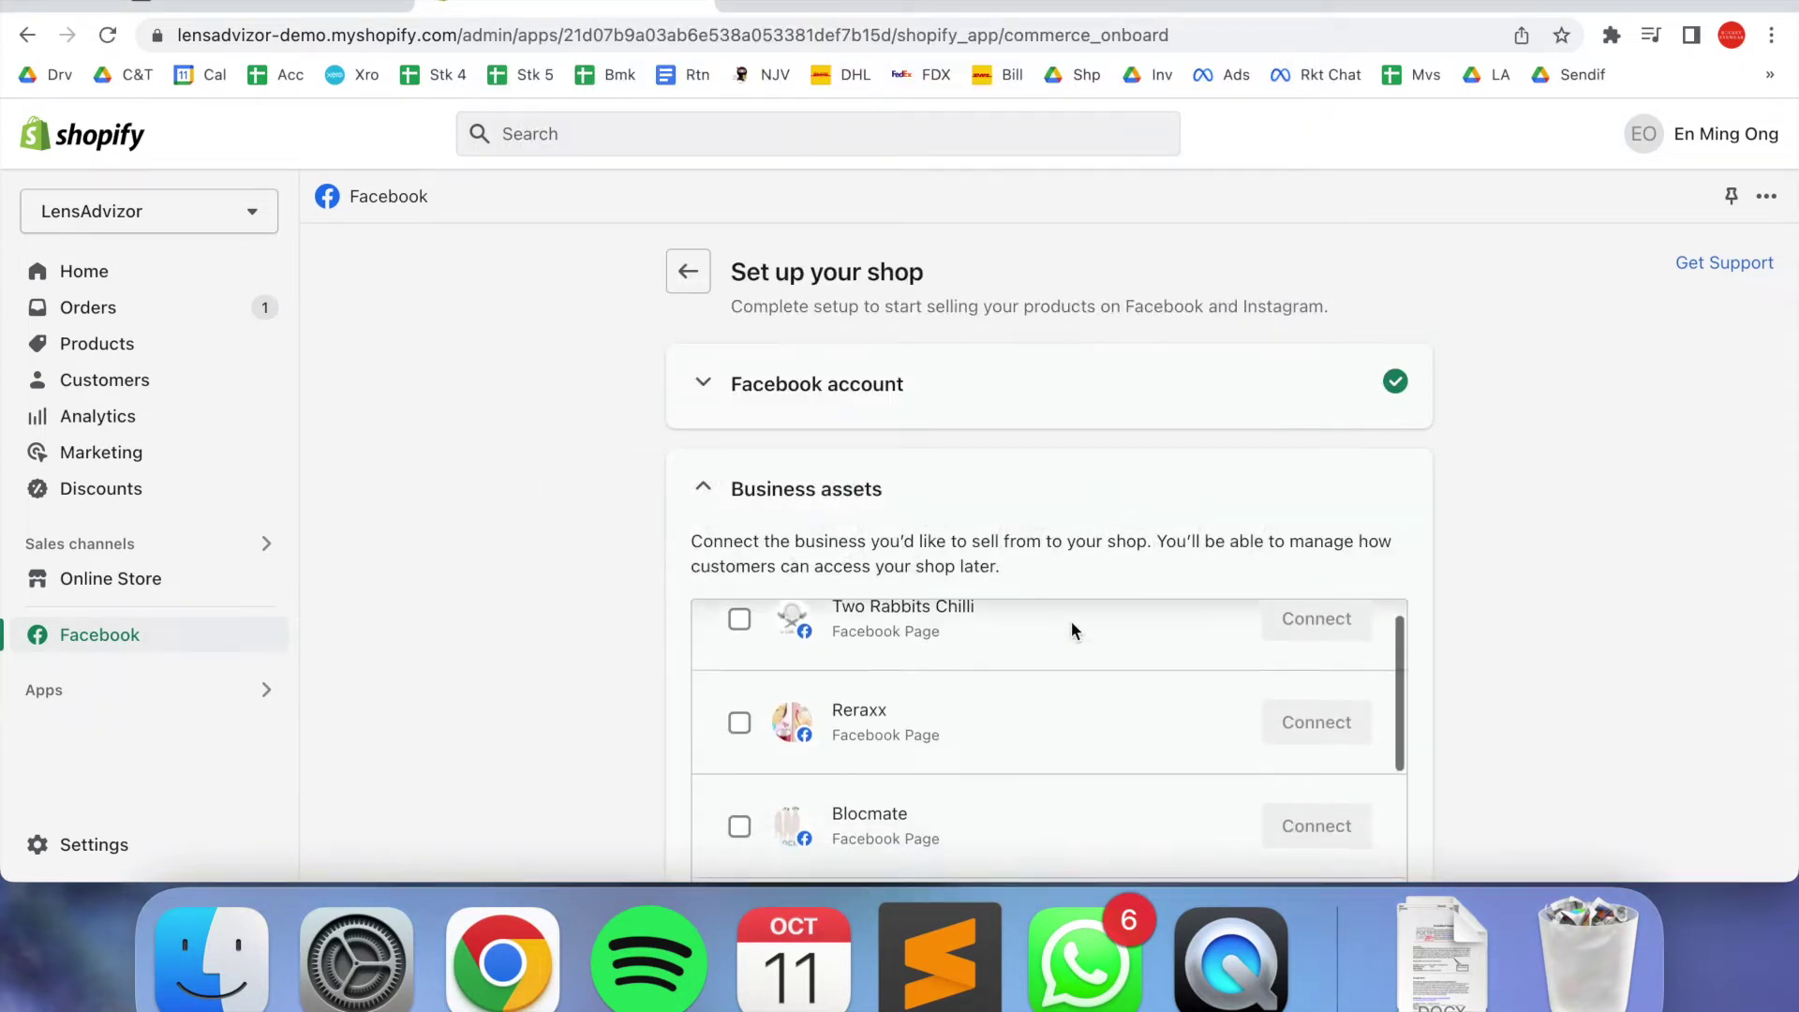
pyautogui.scroll(-2, 1417, 569)
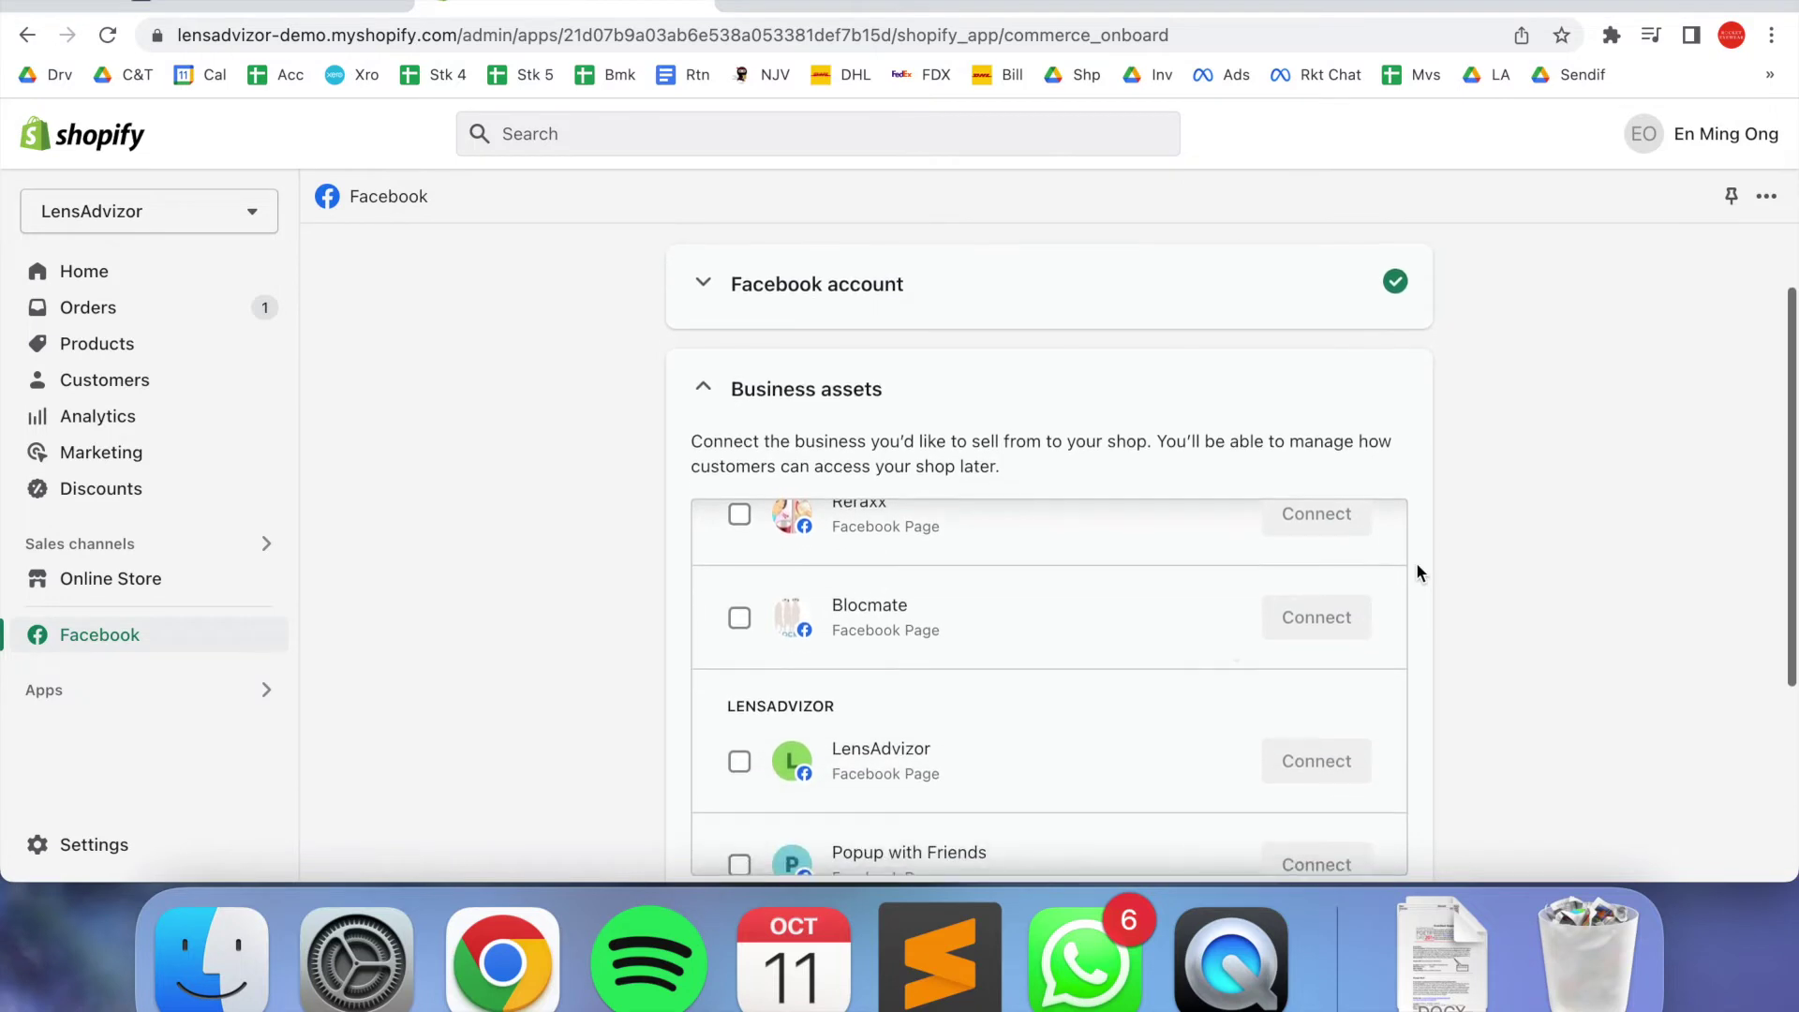
pyautogui.scroll(-2, 1184, 661)
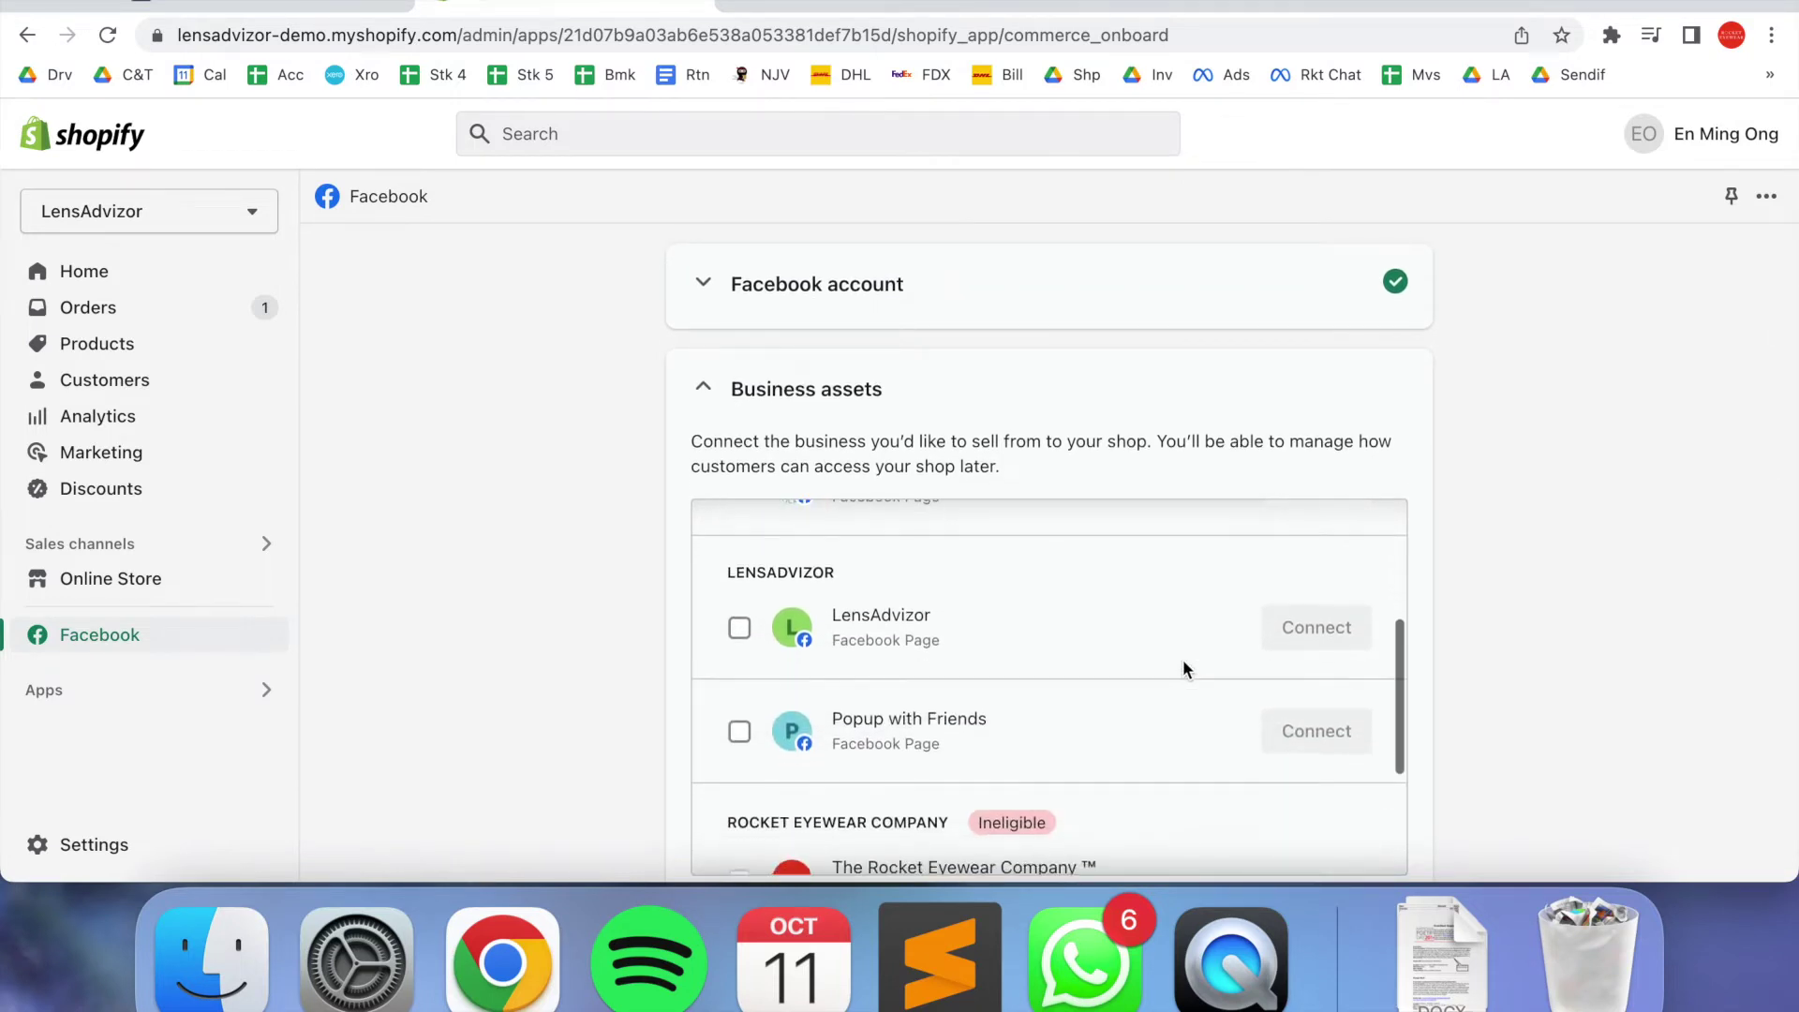
pyautogui.click(739, 628)
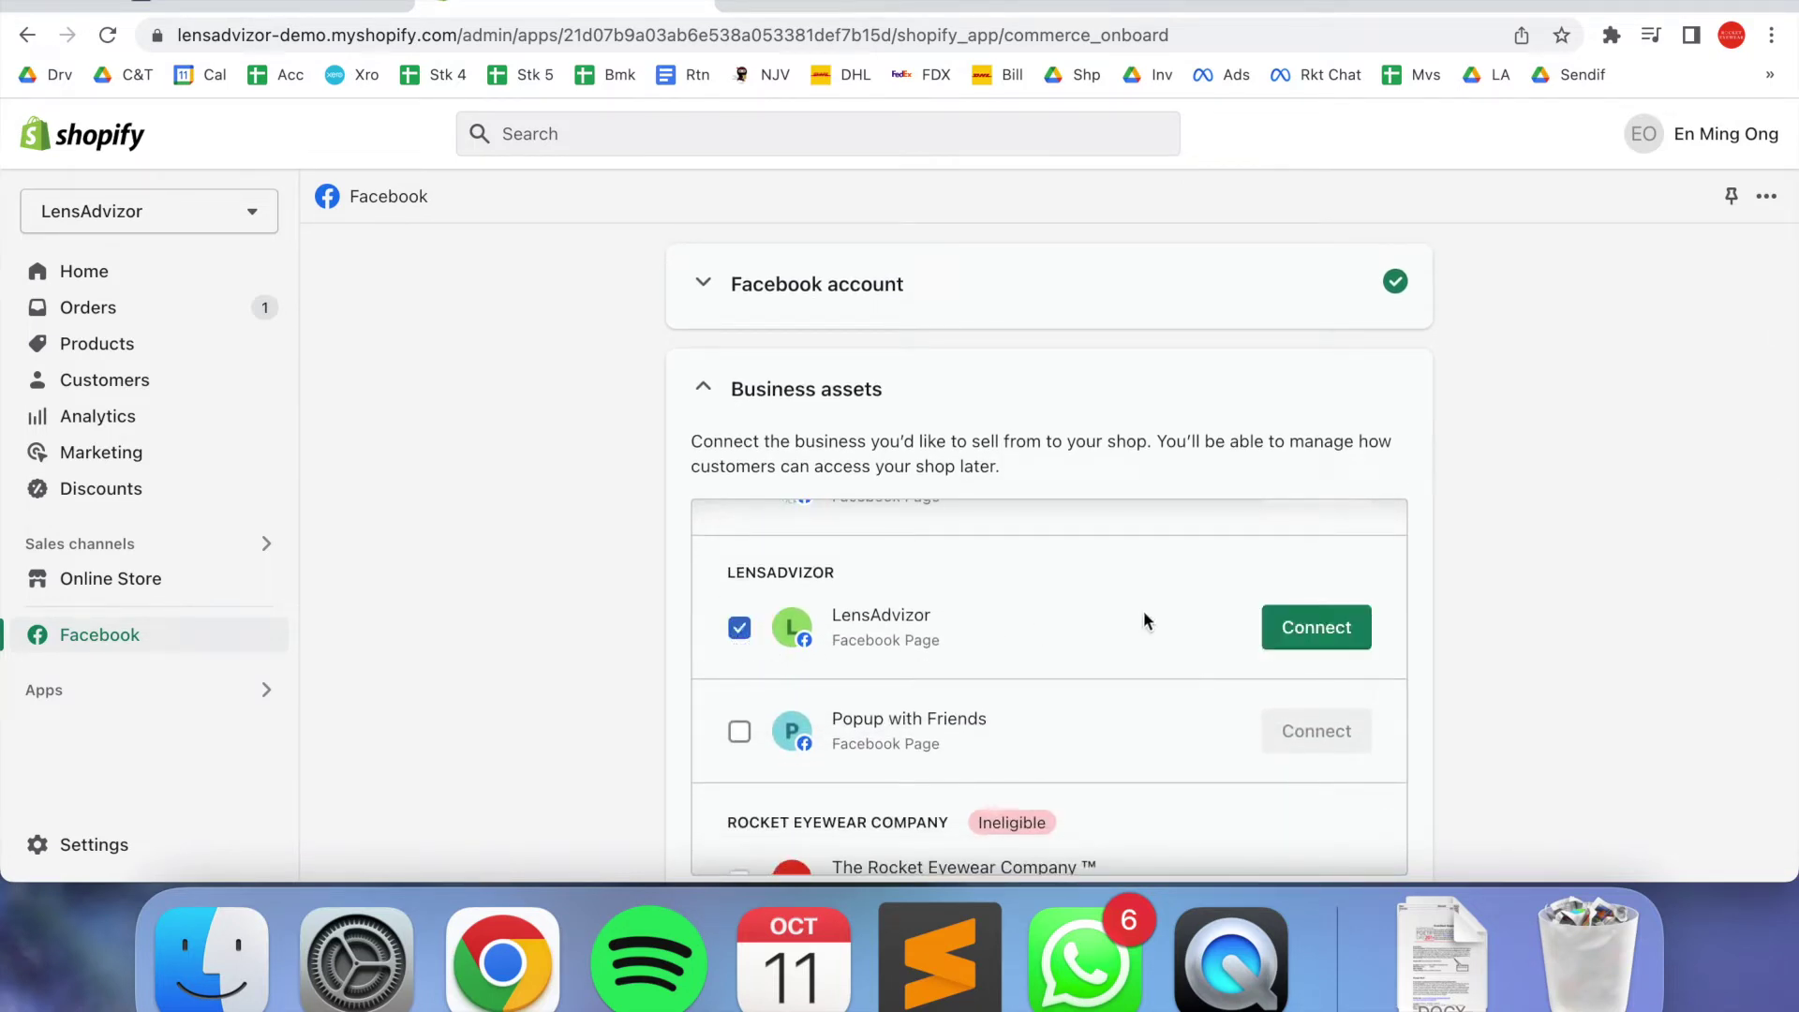
pyautogui.click(1301, 646)
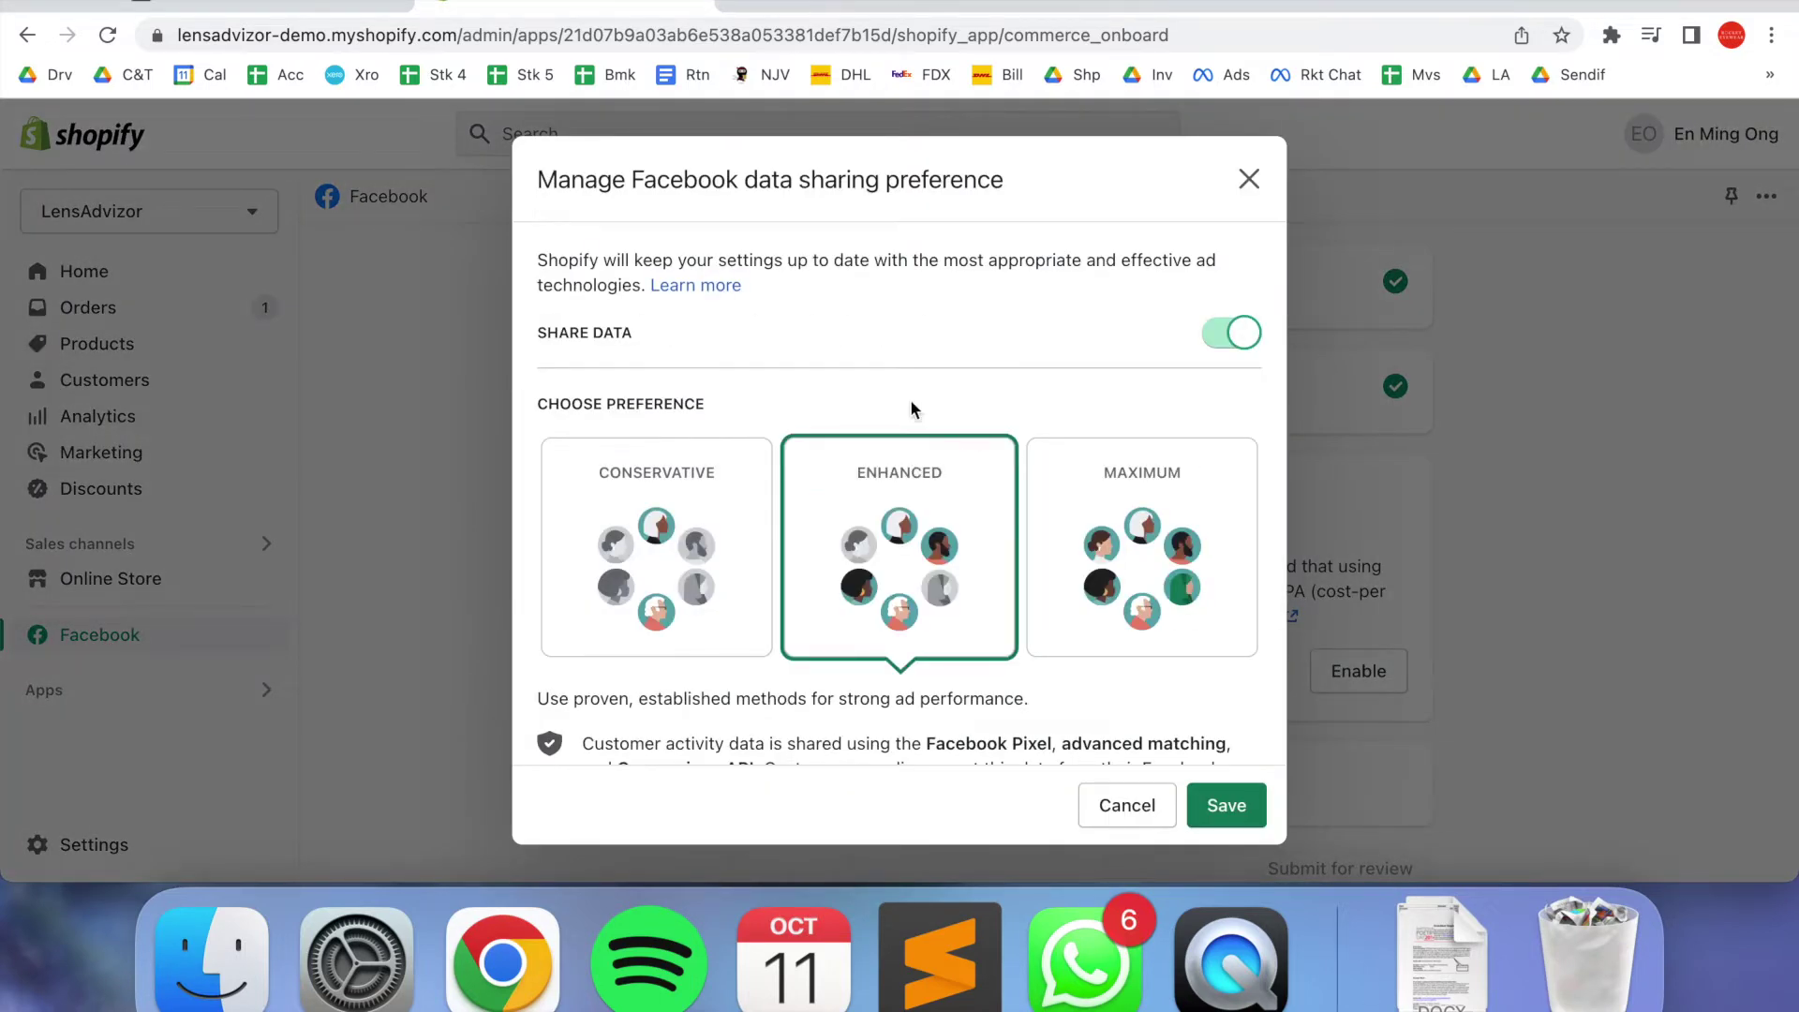
# Set the data sharing preference to Maximum and save it
pyautogui.scroll(-2, 909, 399)
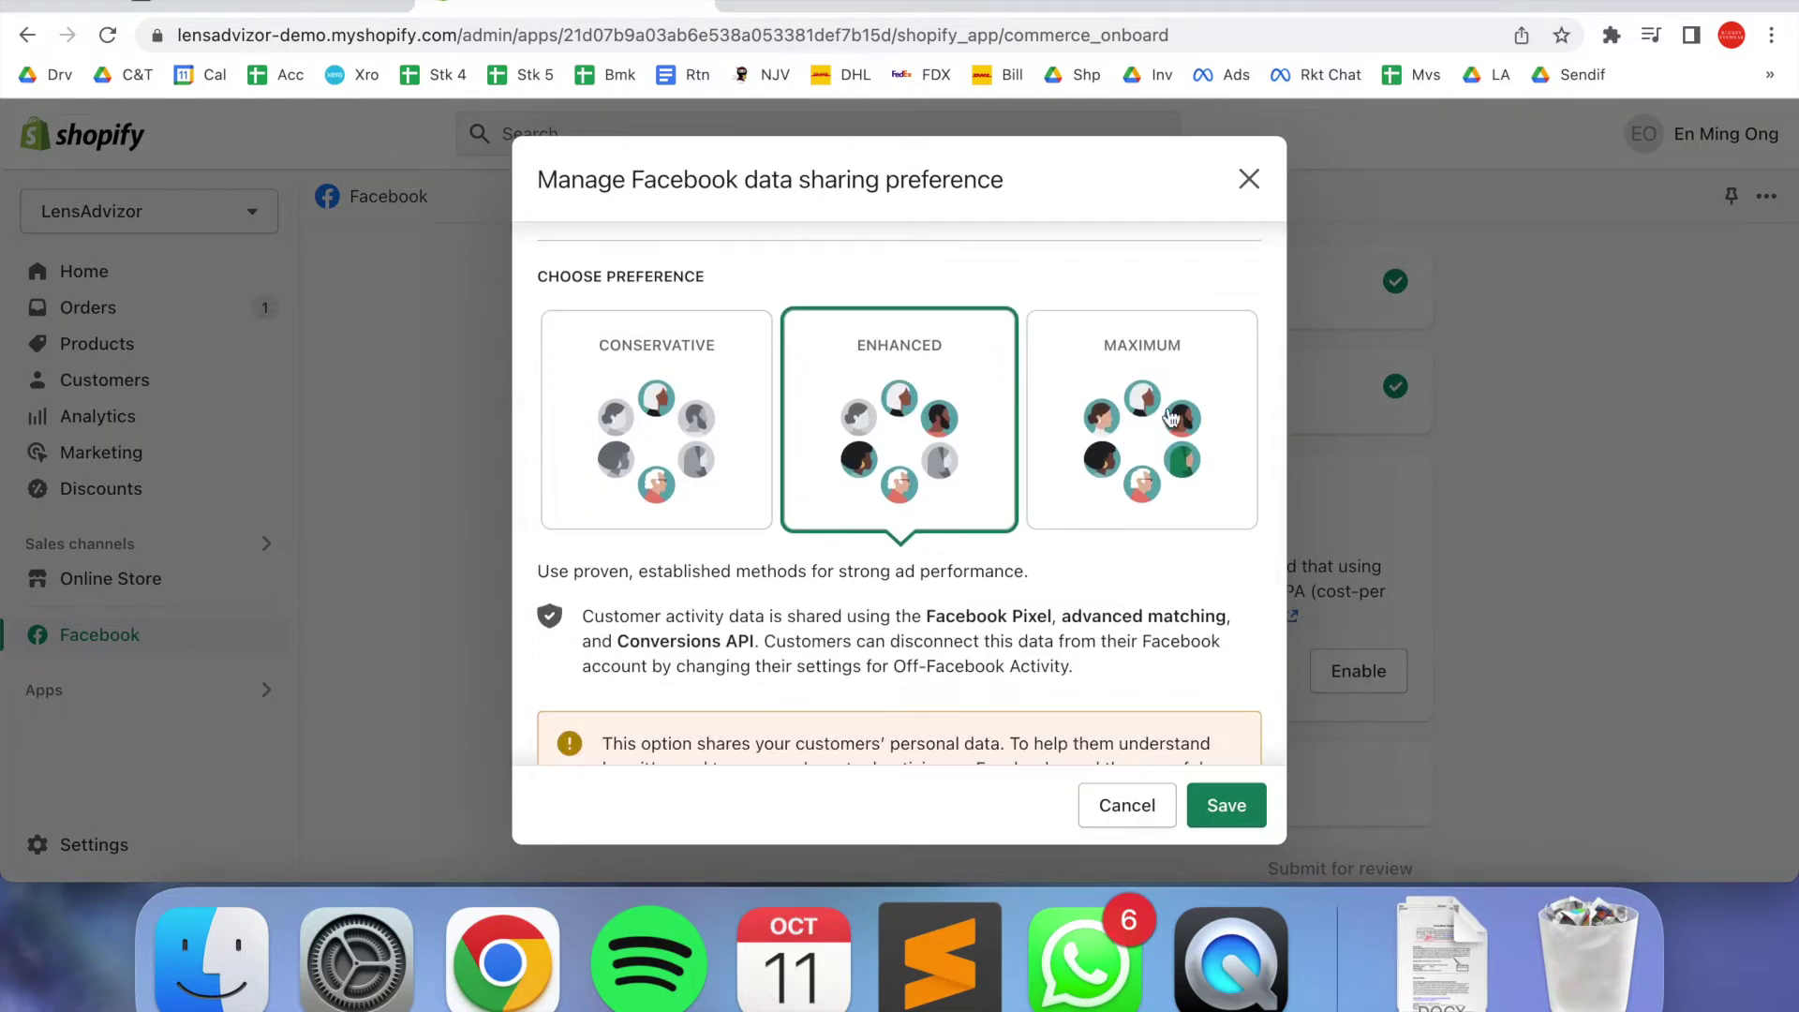
pyautogui.click(1136, 450)
pyautogui.scroll(-3, 1167, 422)
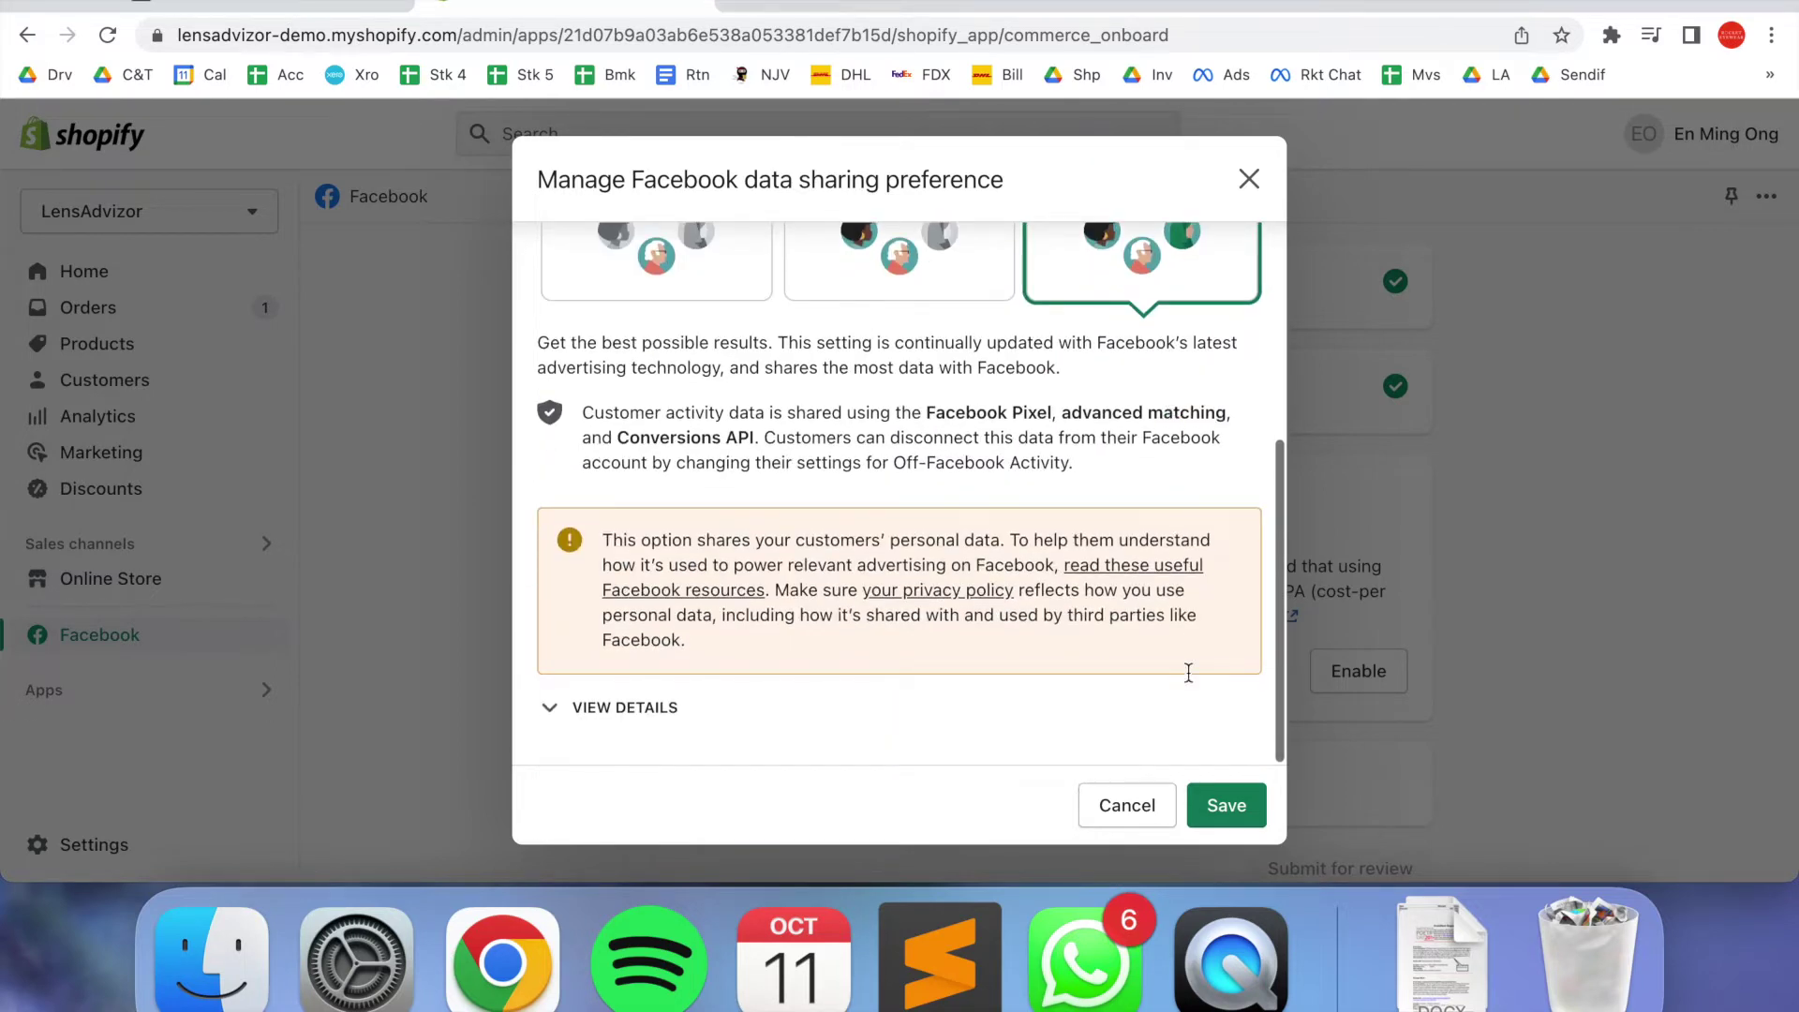
pyautogui.click(1230, 804)
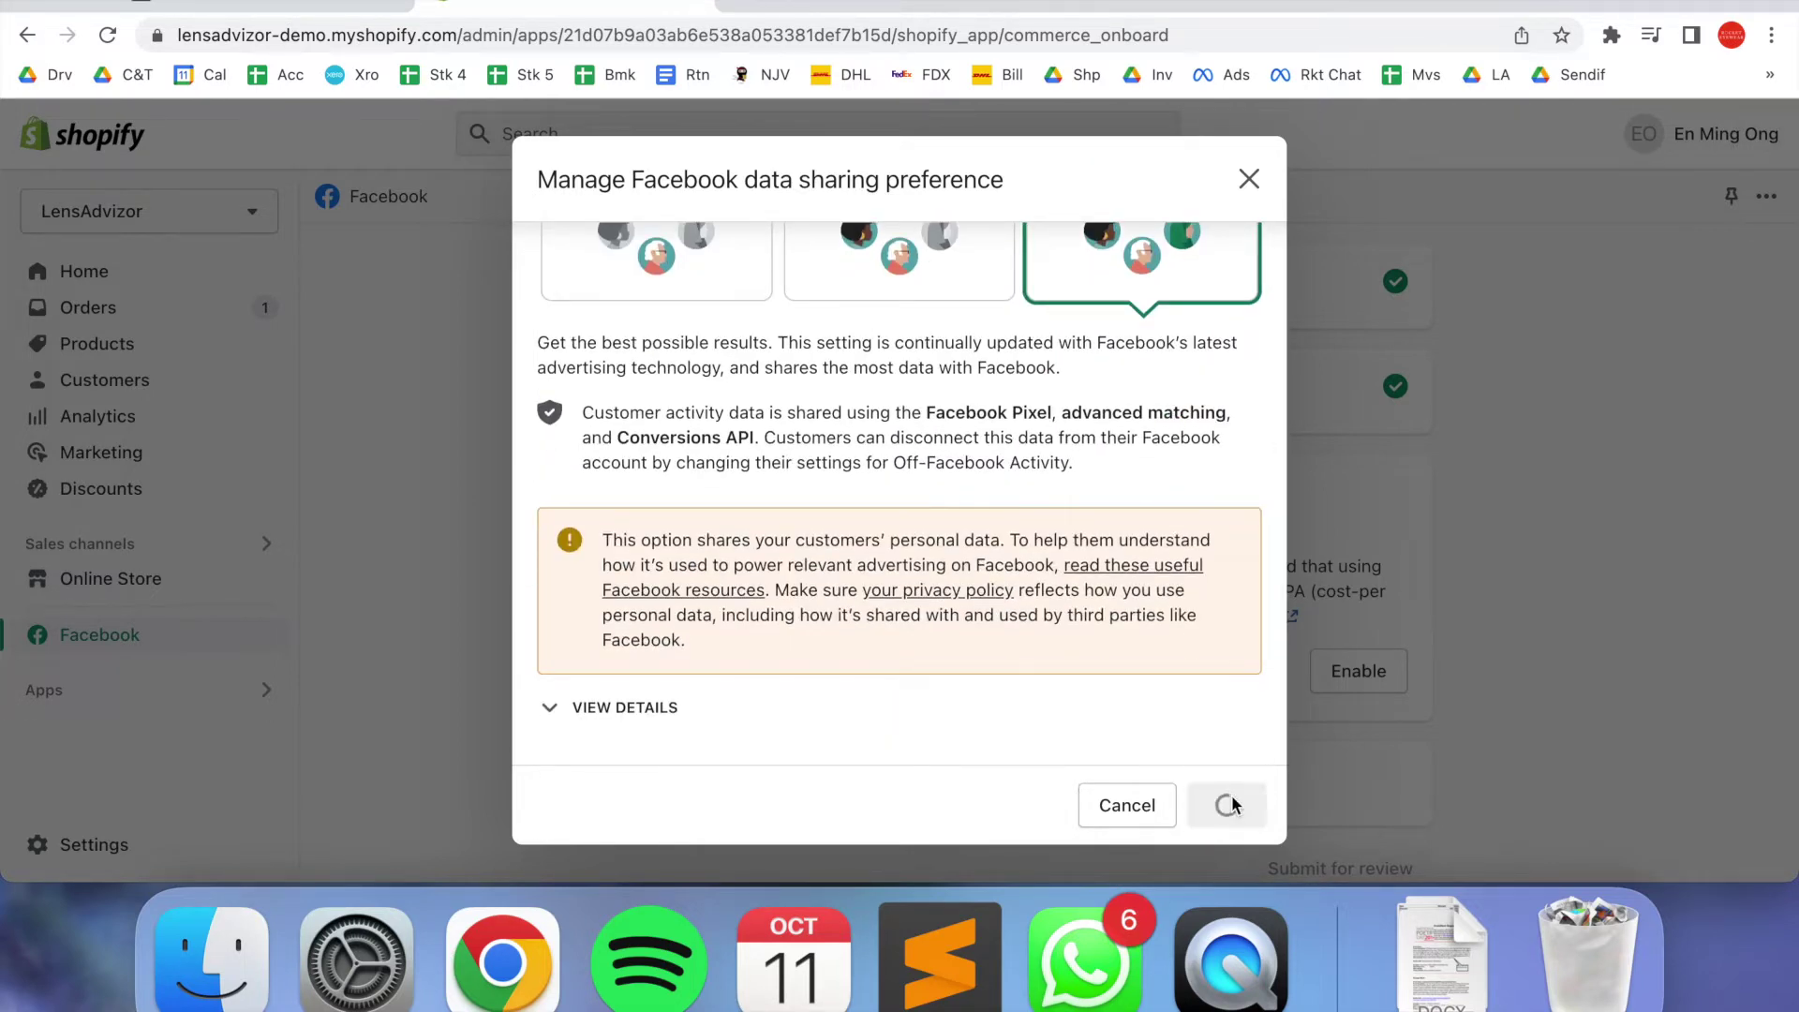
# Connect the LensAdvizor Pixel to the shop
pyautogui.scroll(-2, 1511, 386)
pyautogui.scroll(-2, 1511, 386)
pyautogui.scroll(-1, 1510, 387)
pyautogui.scroll(-1, 1510, 386)
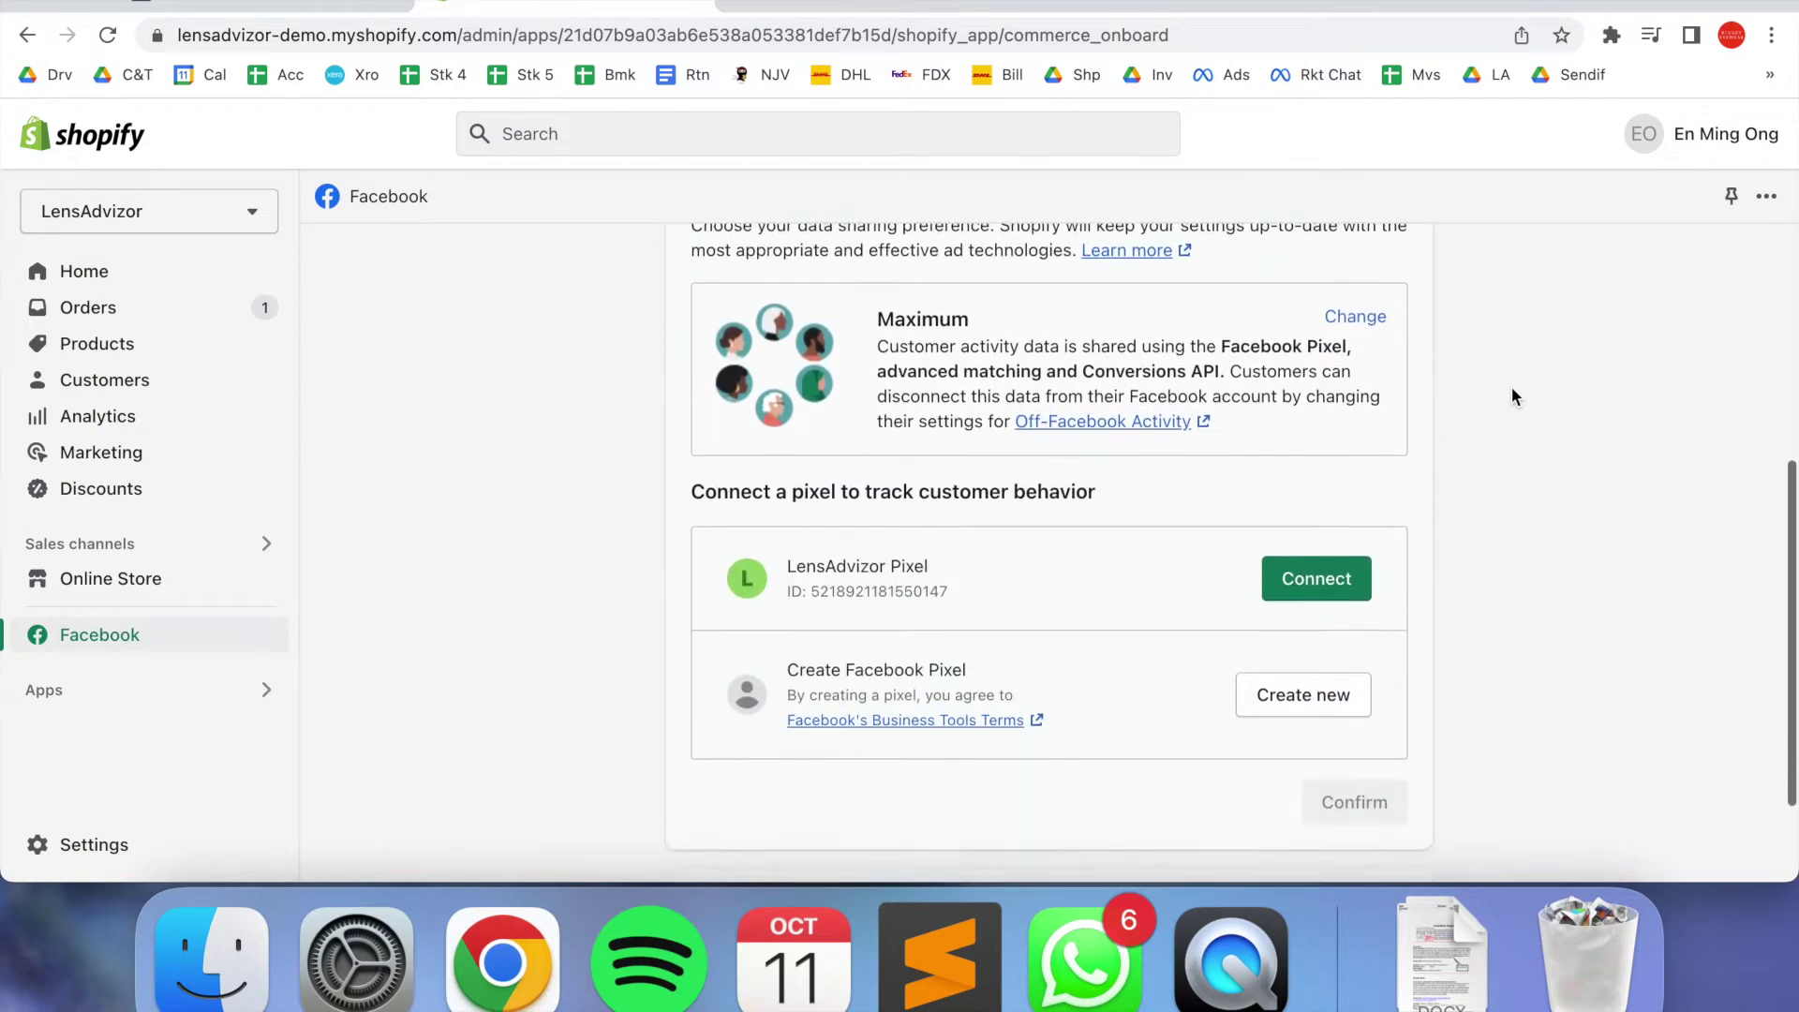
pyautogui.scroll(1, 1387, 440)
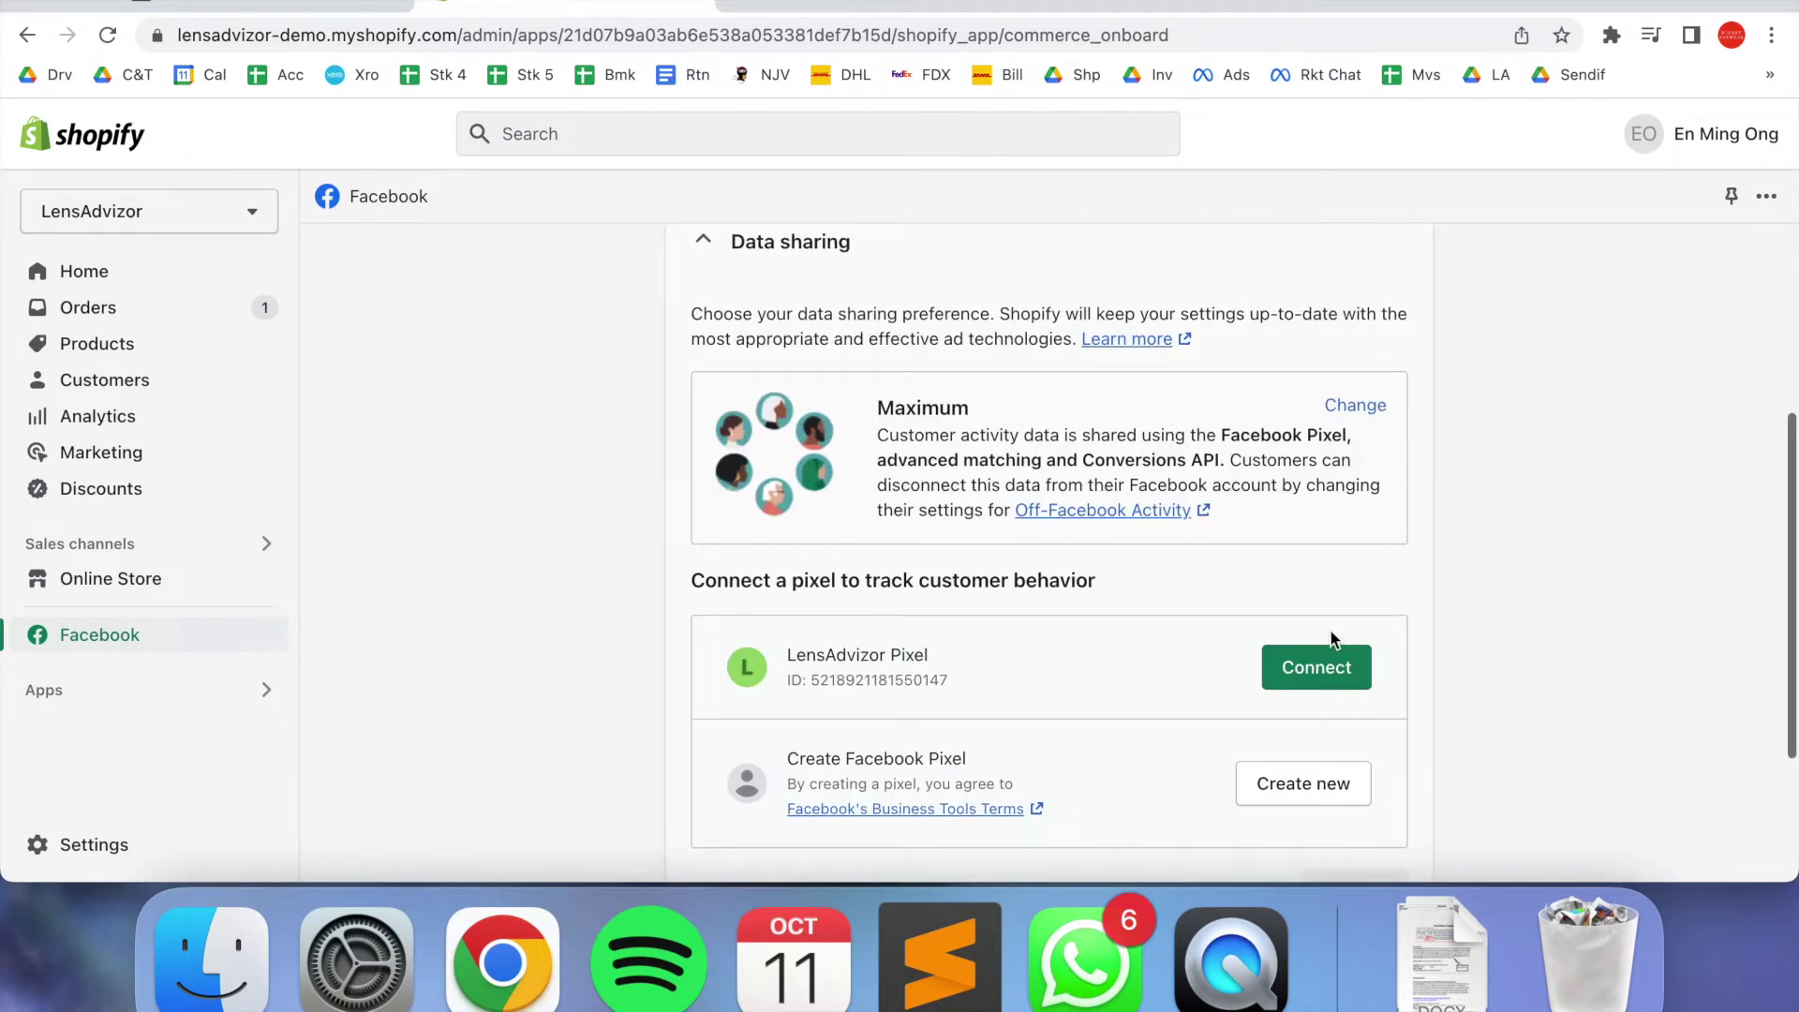
pyautogui.click(1312, 676)
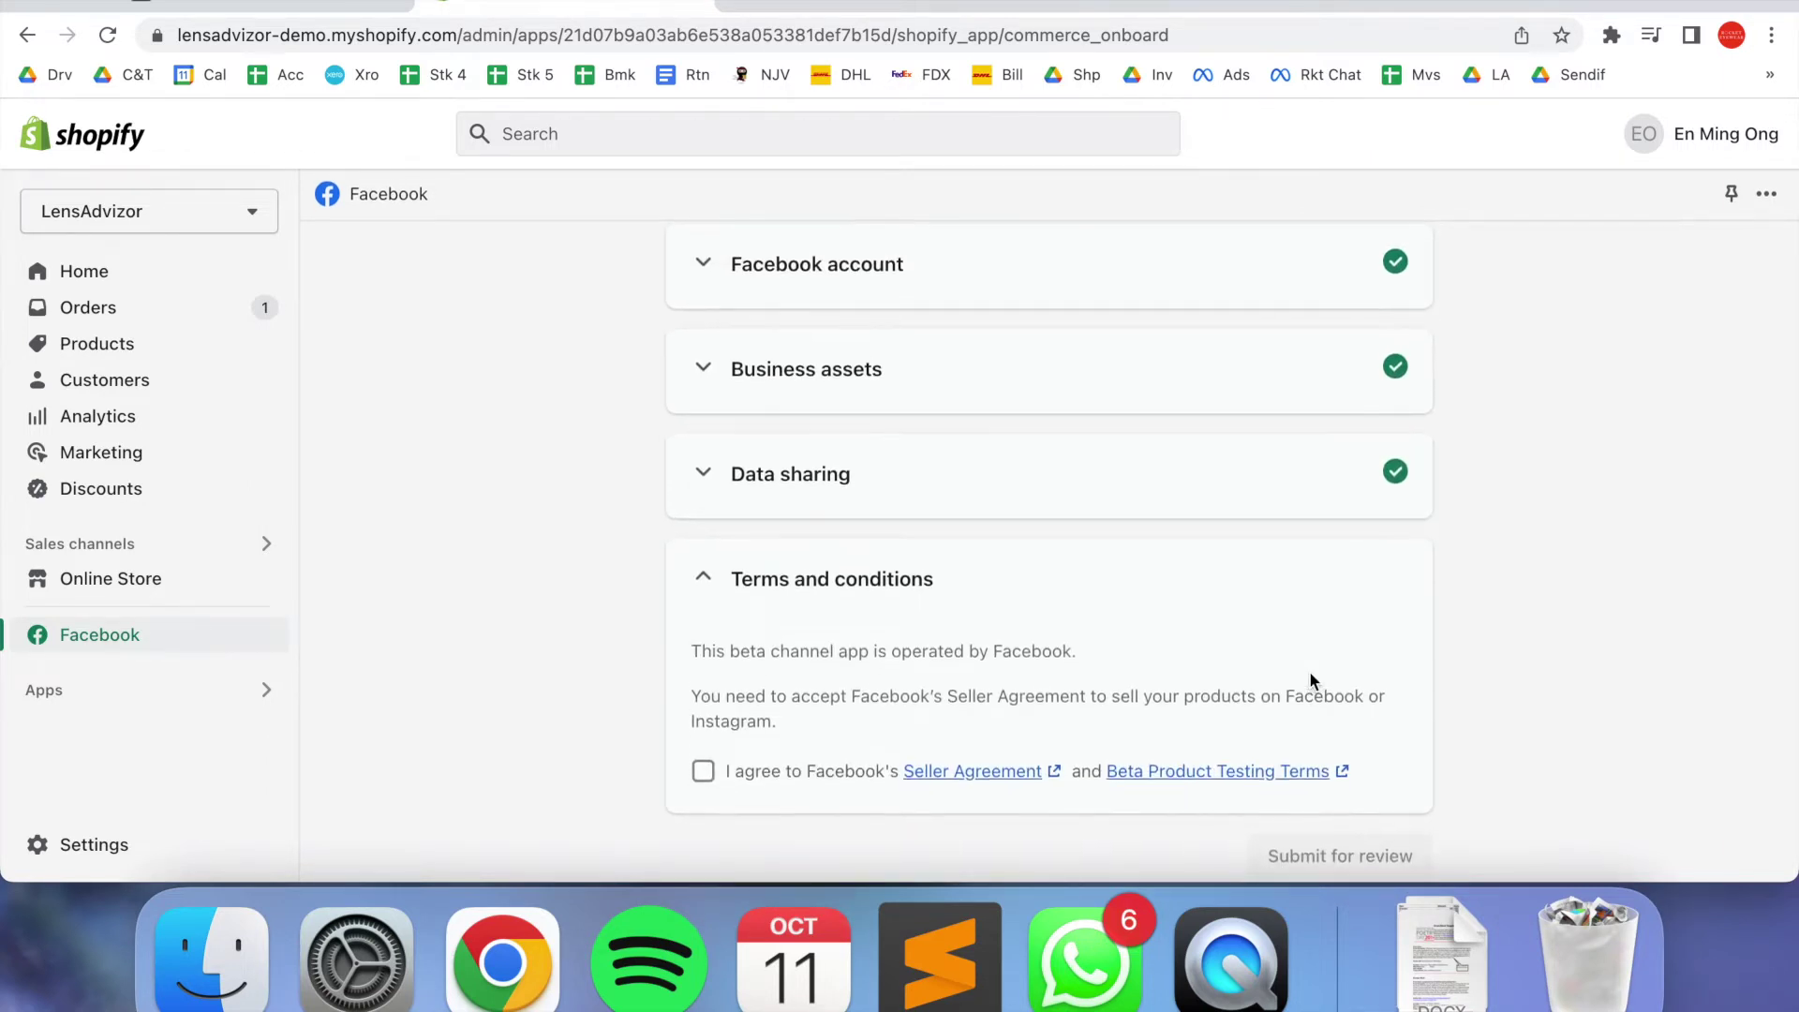
# Accept the Seller Agreement, submit the Facebook shop for review and dismiss the review notice
pyautogui.click(704, 776)
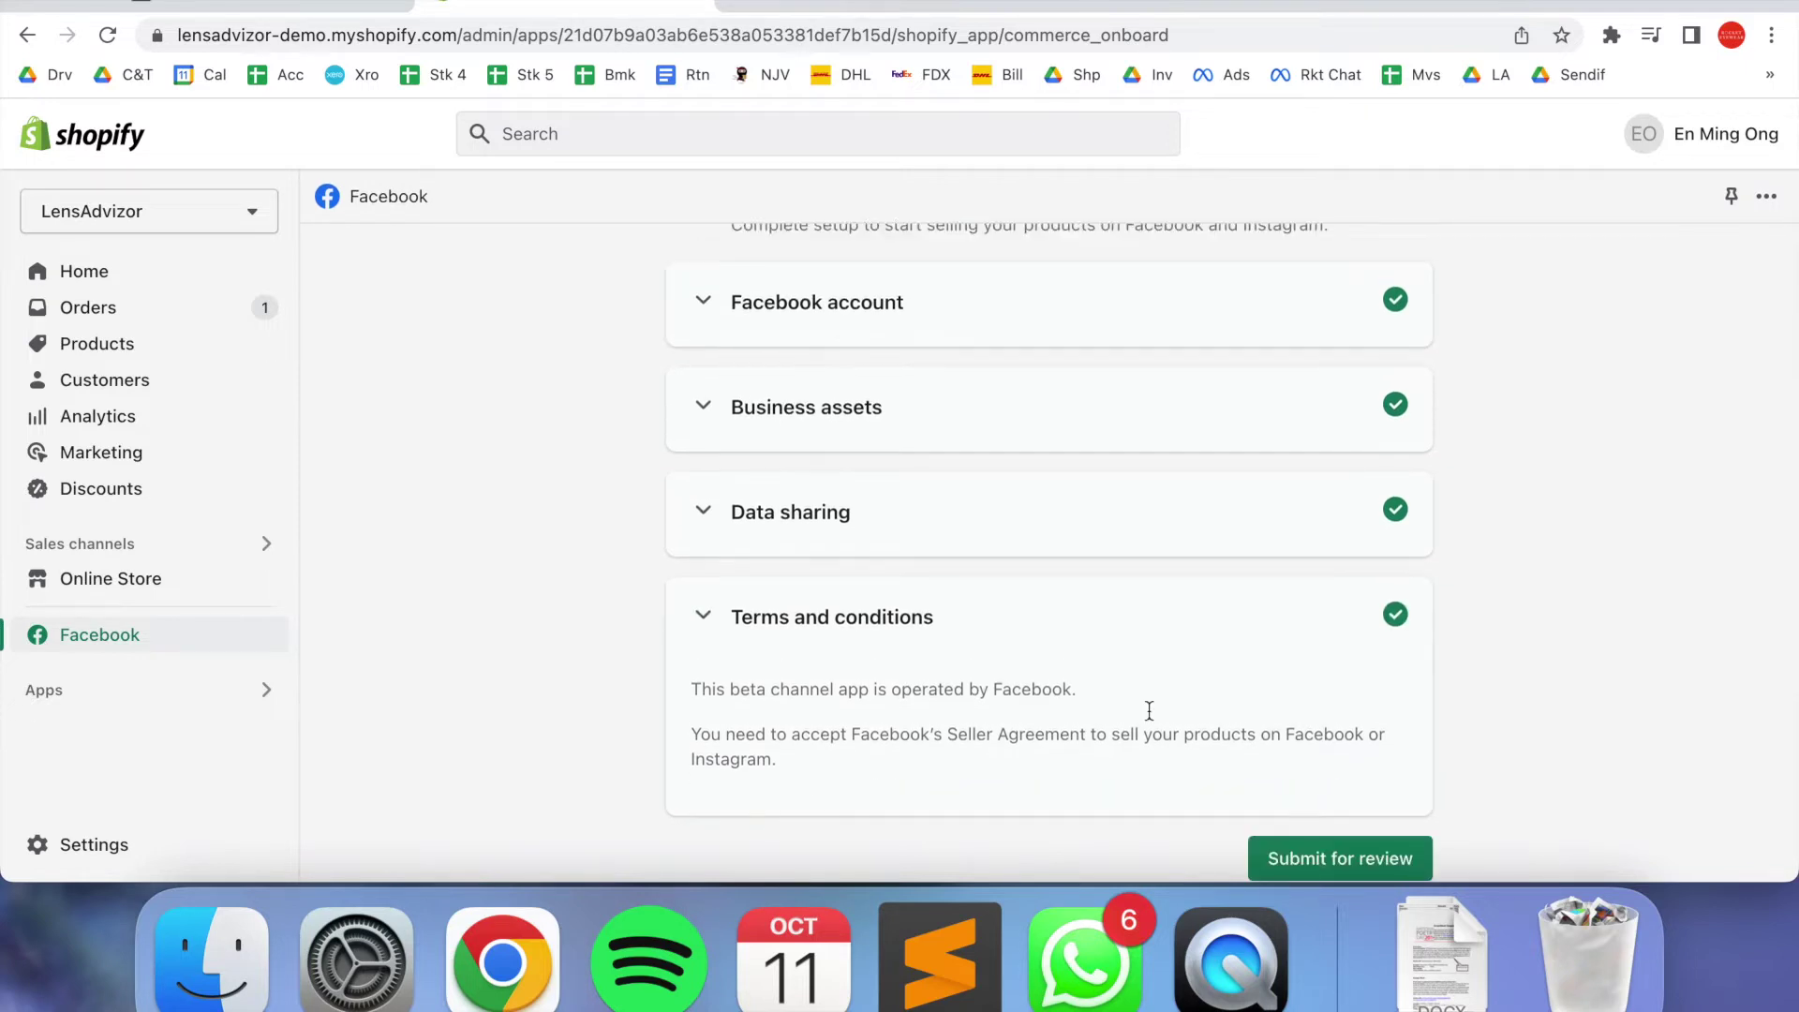
pyautogui.click(1346, 789)
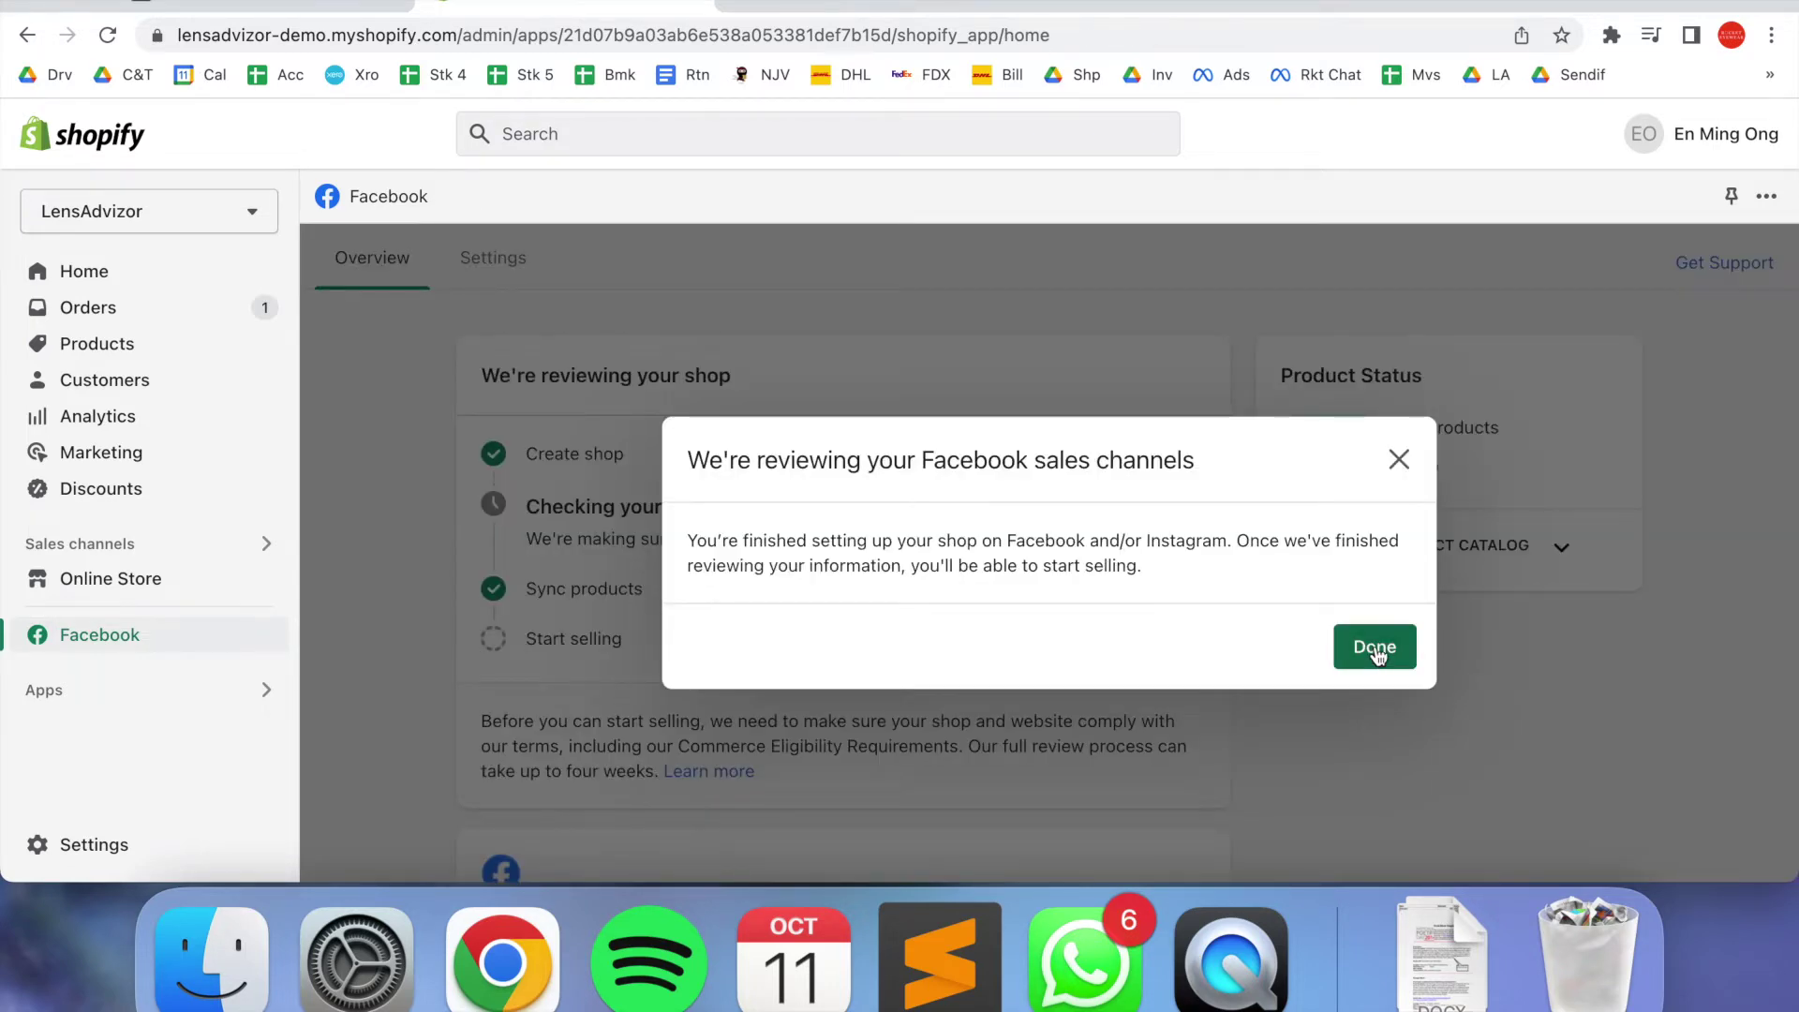
pyautogui.click(1376, 651)
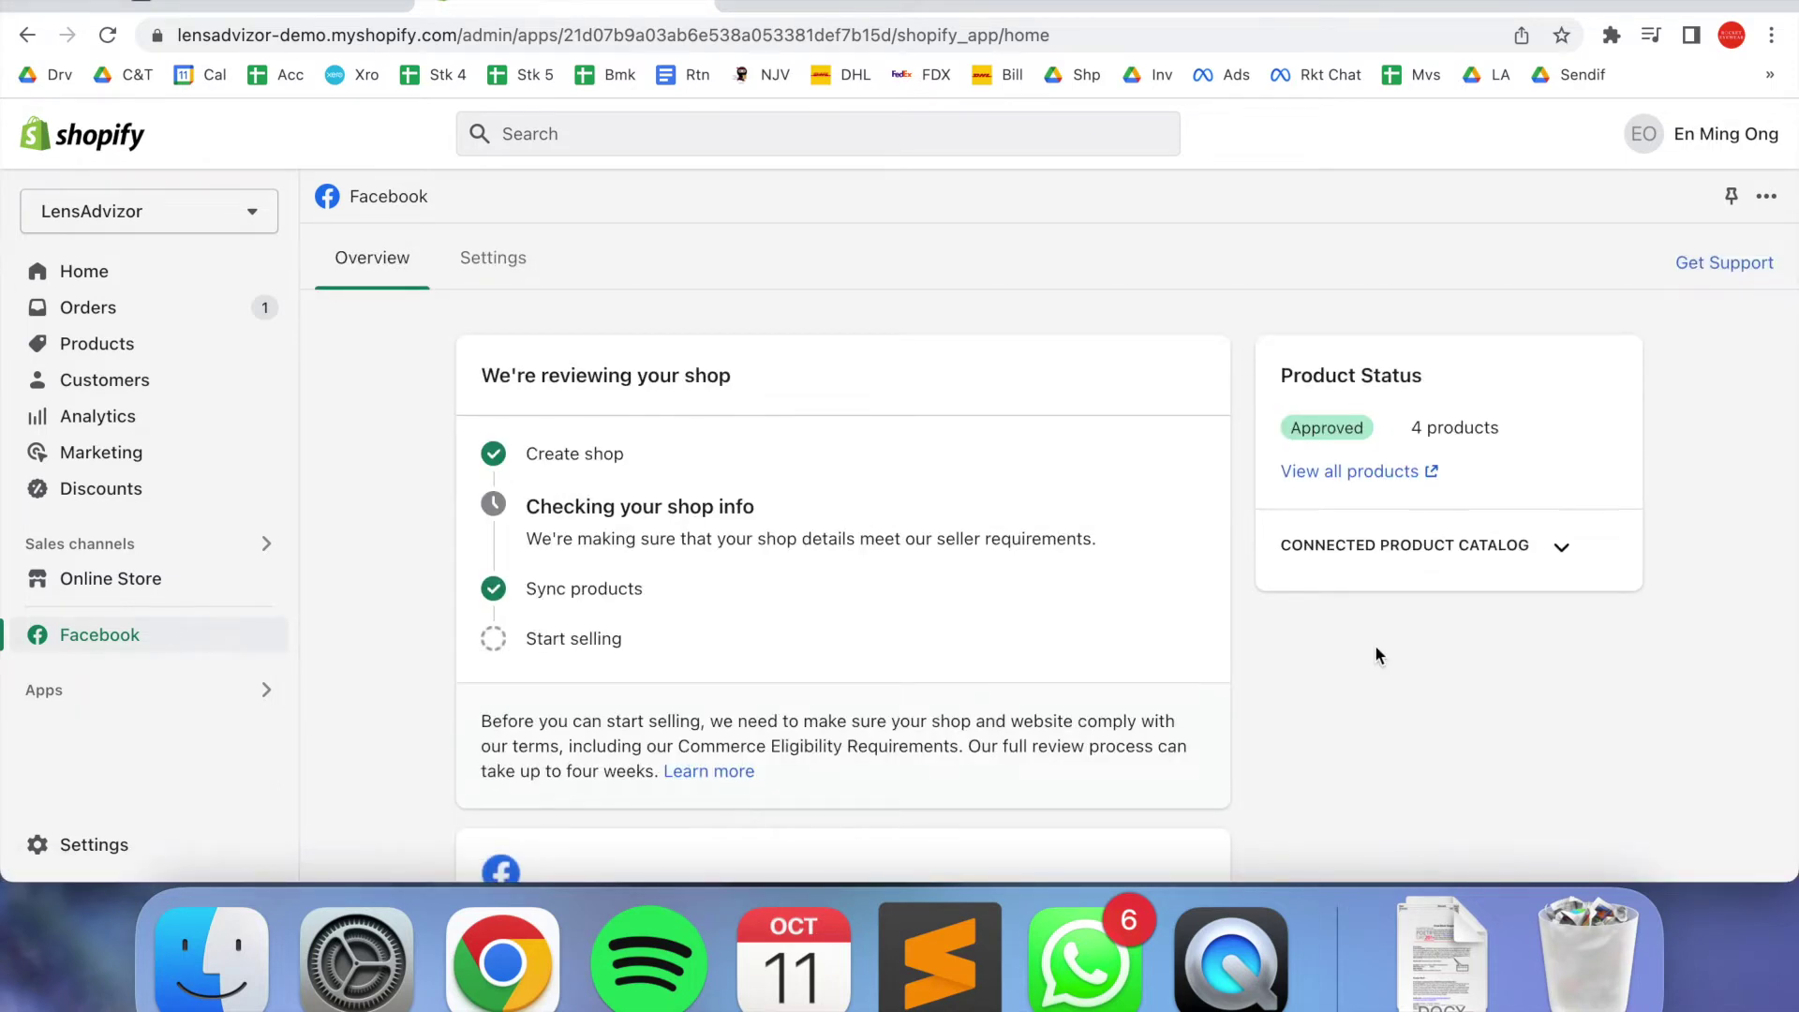
pyautogui.scroll(-2, 1375, 644)
pyautogui.scroll(-2, 1375, 645)
pyautogui.scroll(-1, 1375, 644)
pyautogui.scroll(-2, 1374, 645)
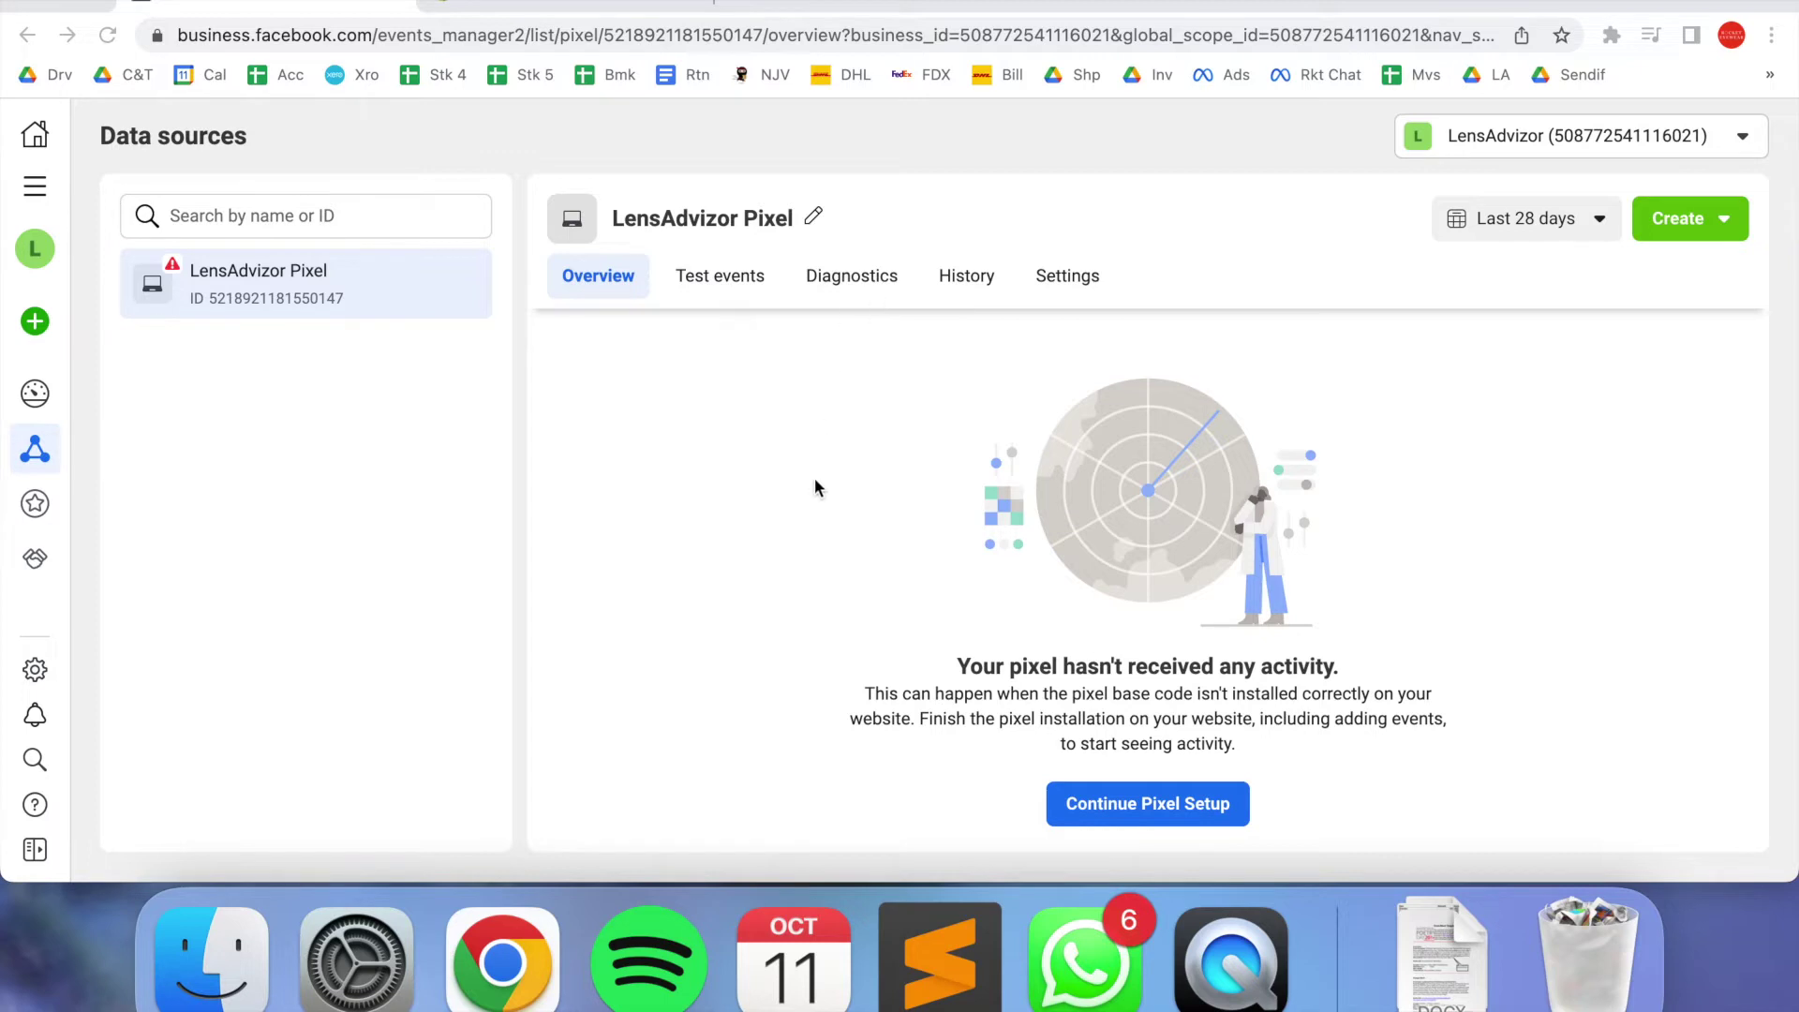
# Continue the LensAdvizor Pixel's Shopify partner integration, confirming the Shopify setup is completed
pyautogui.click(743, 469)
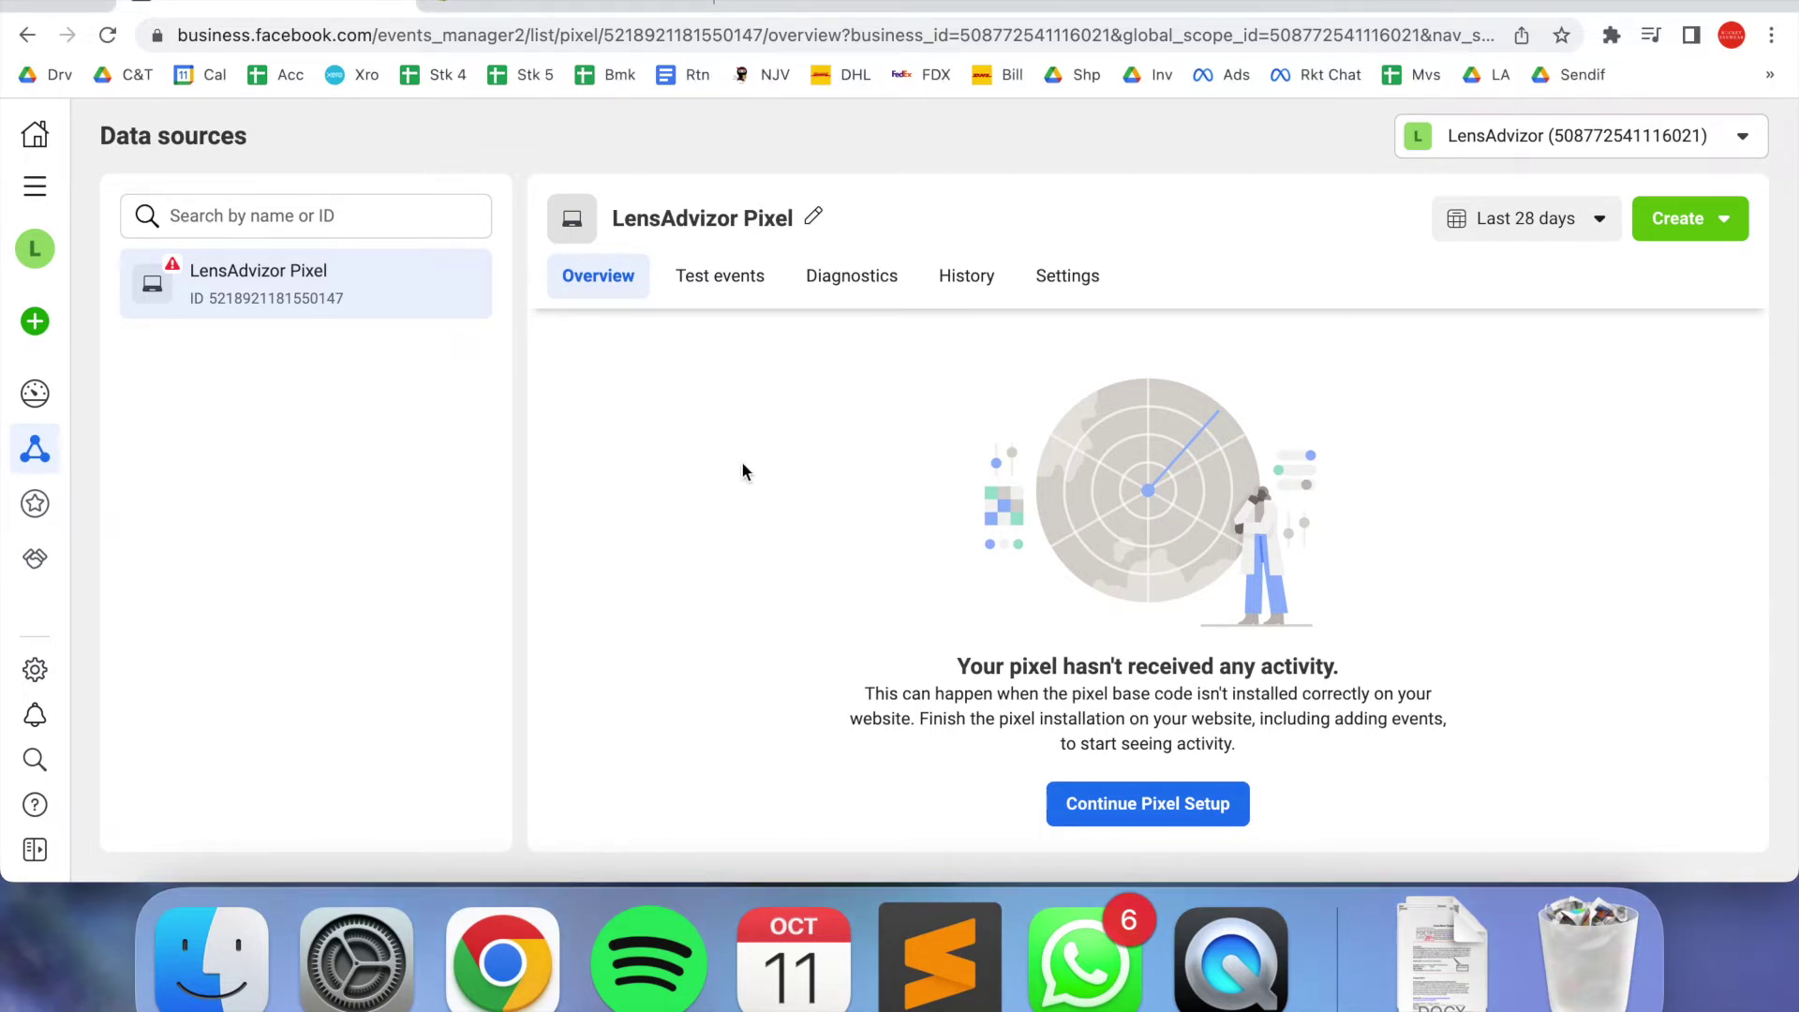
pyautogui.click(1173, 810)
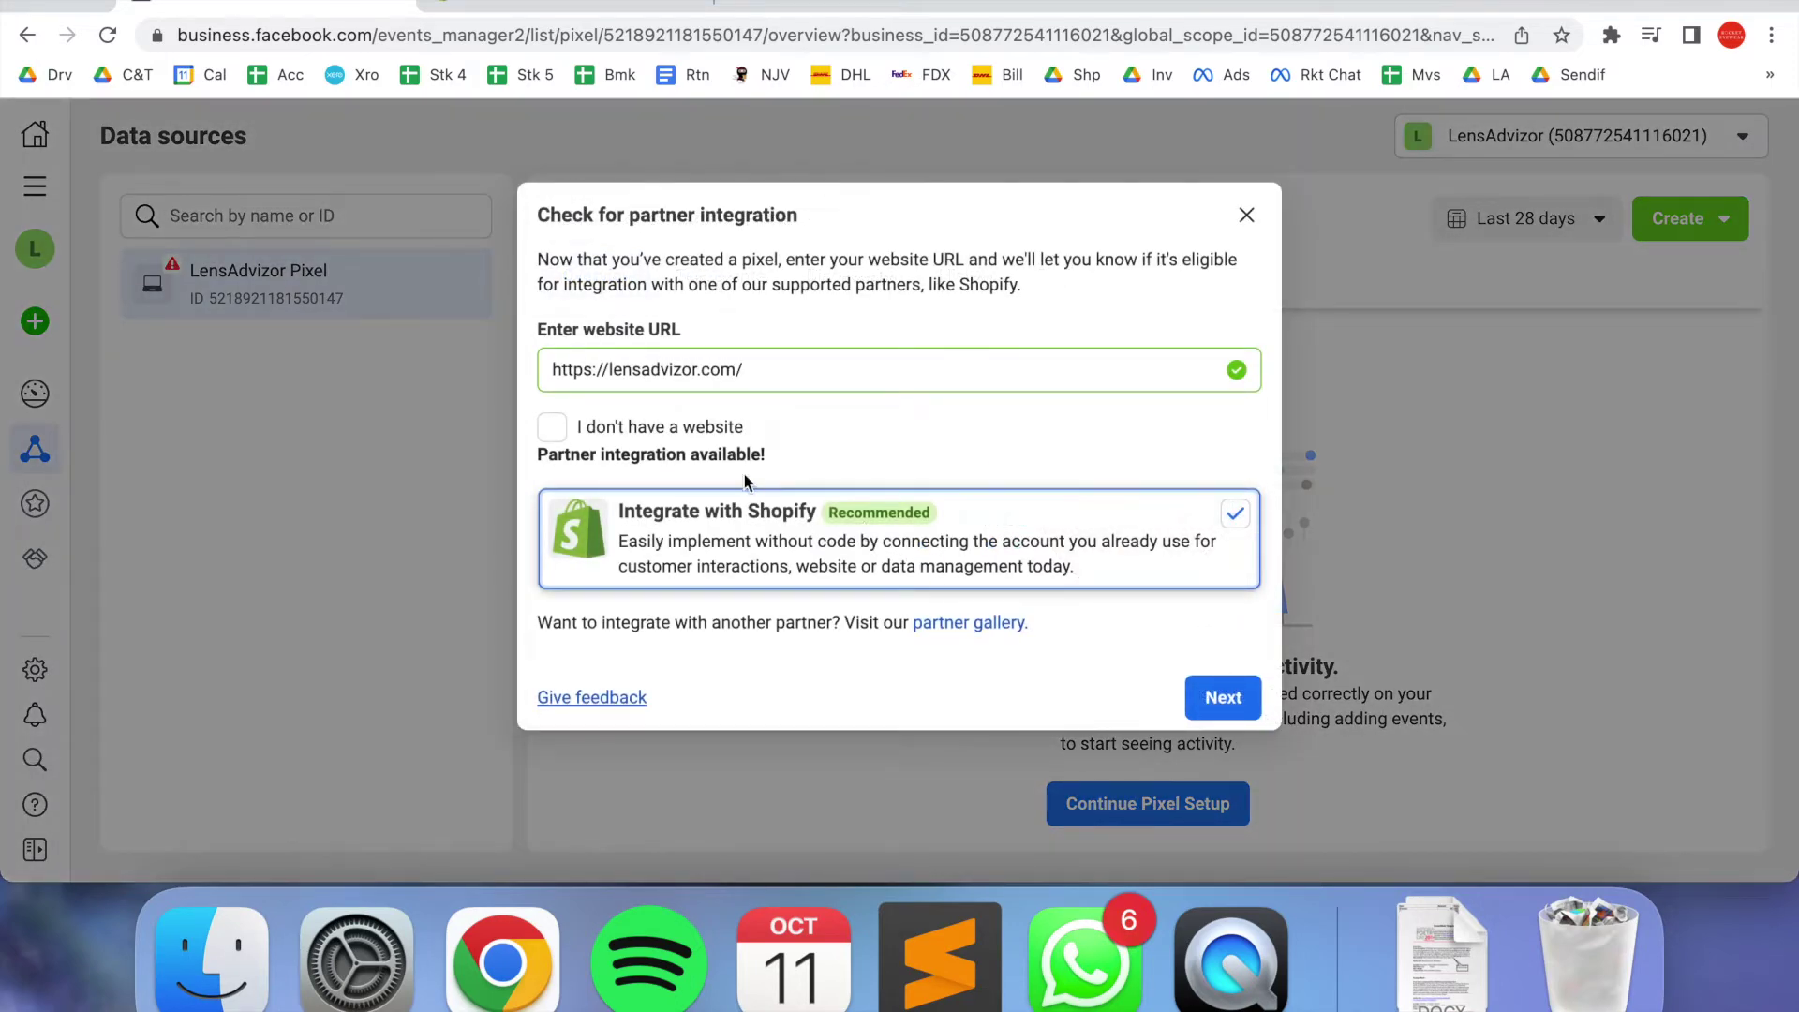
pyautogui.click(1254, 702)
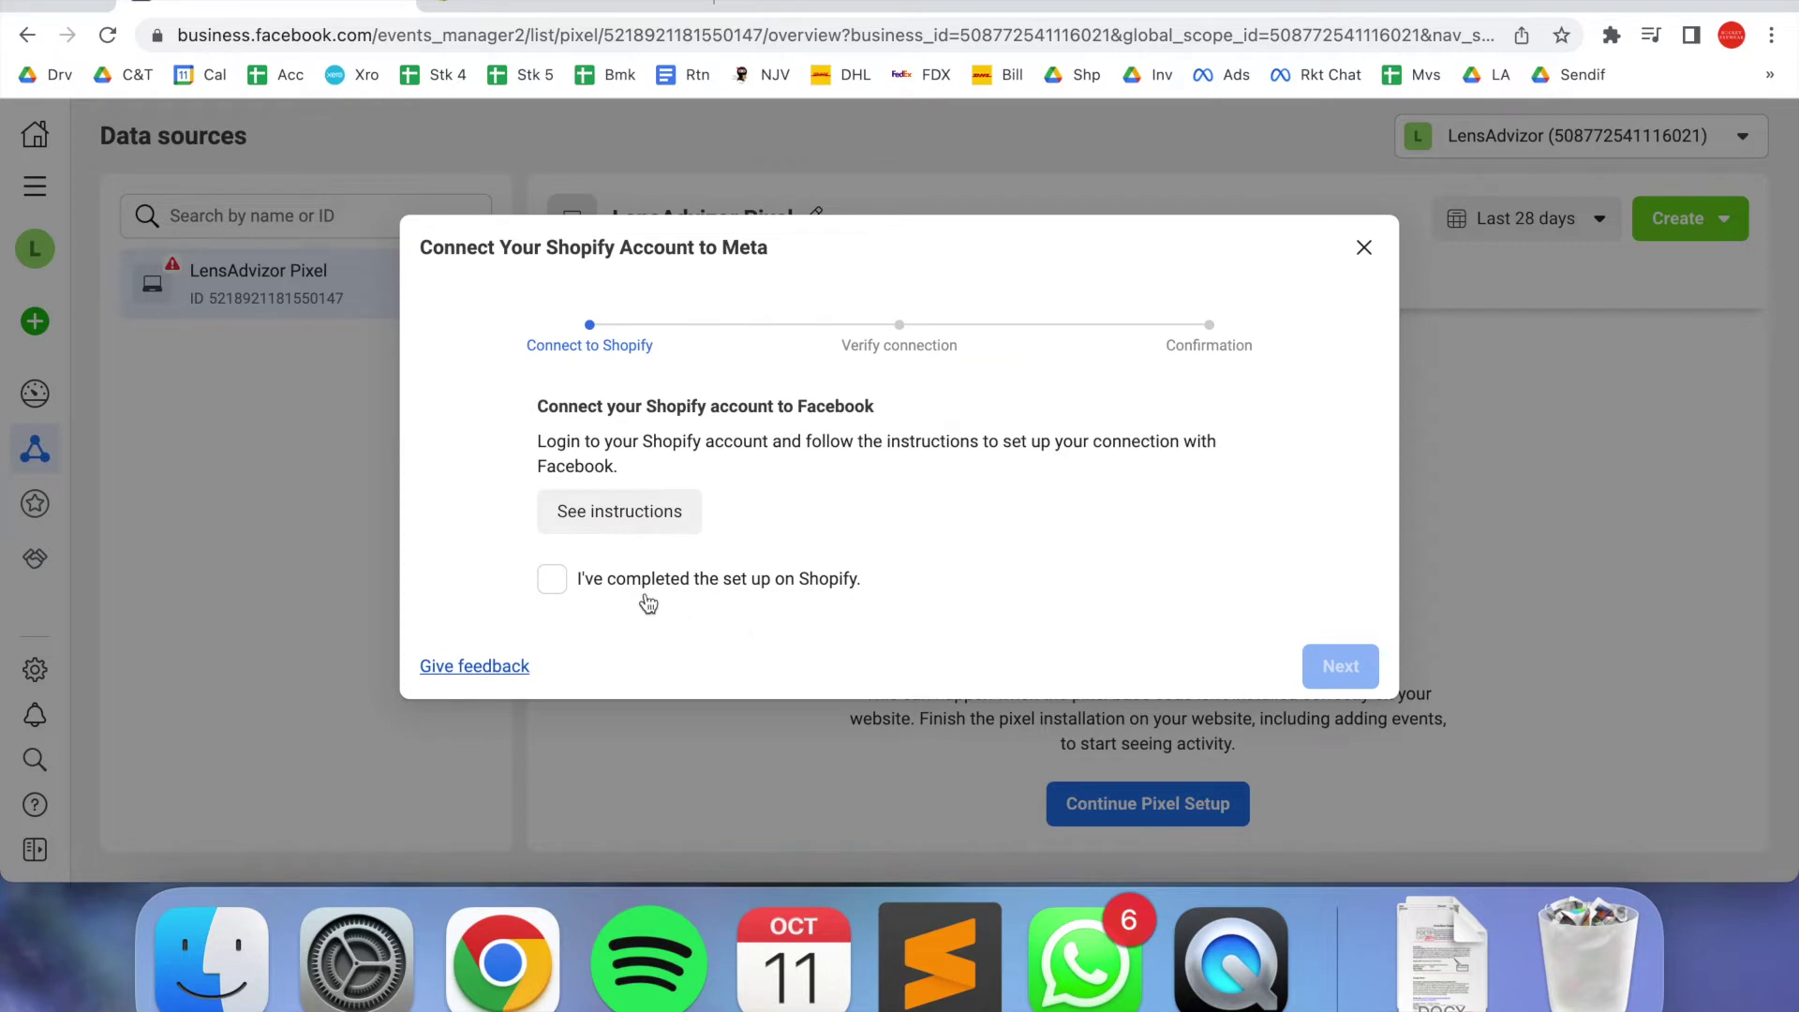
pyautogui.click(591, 586)
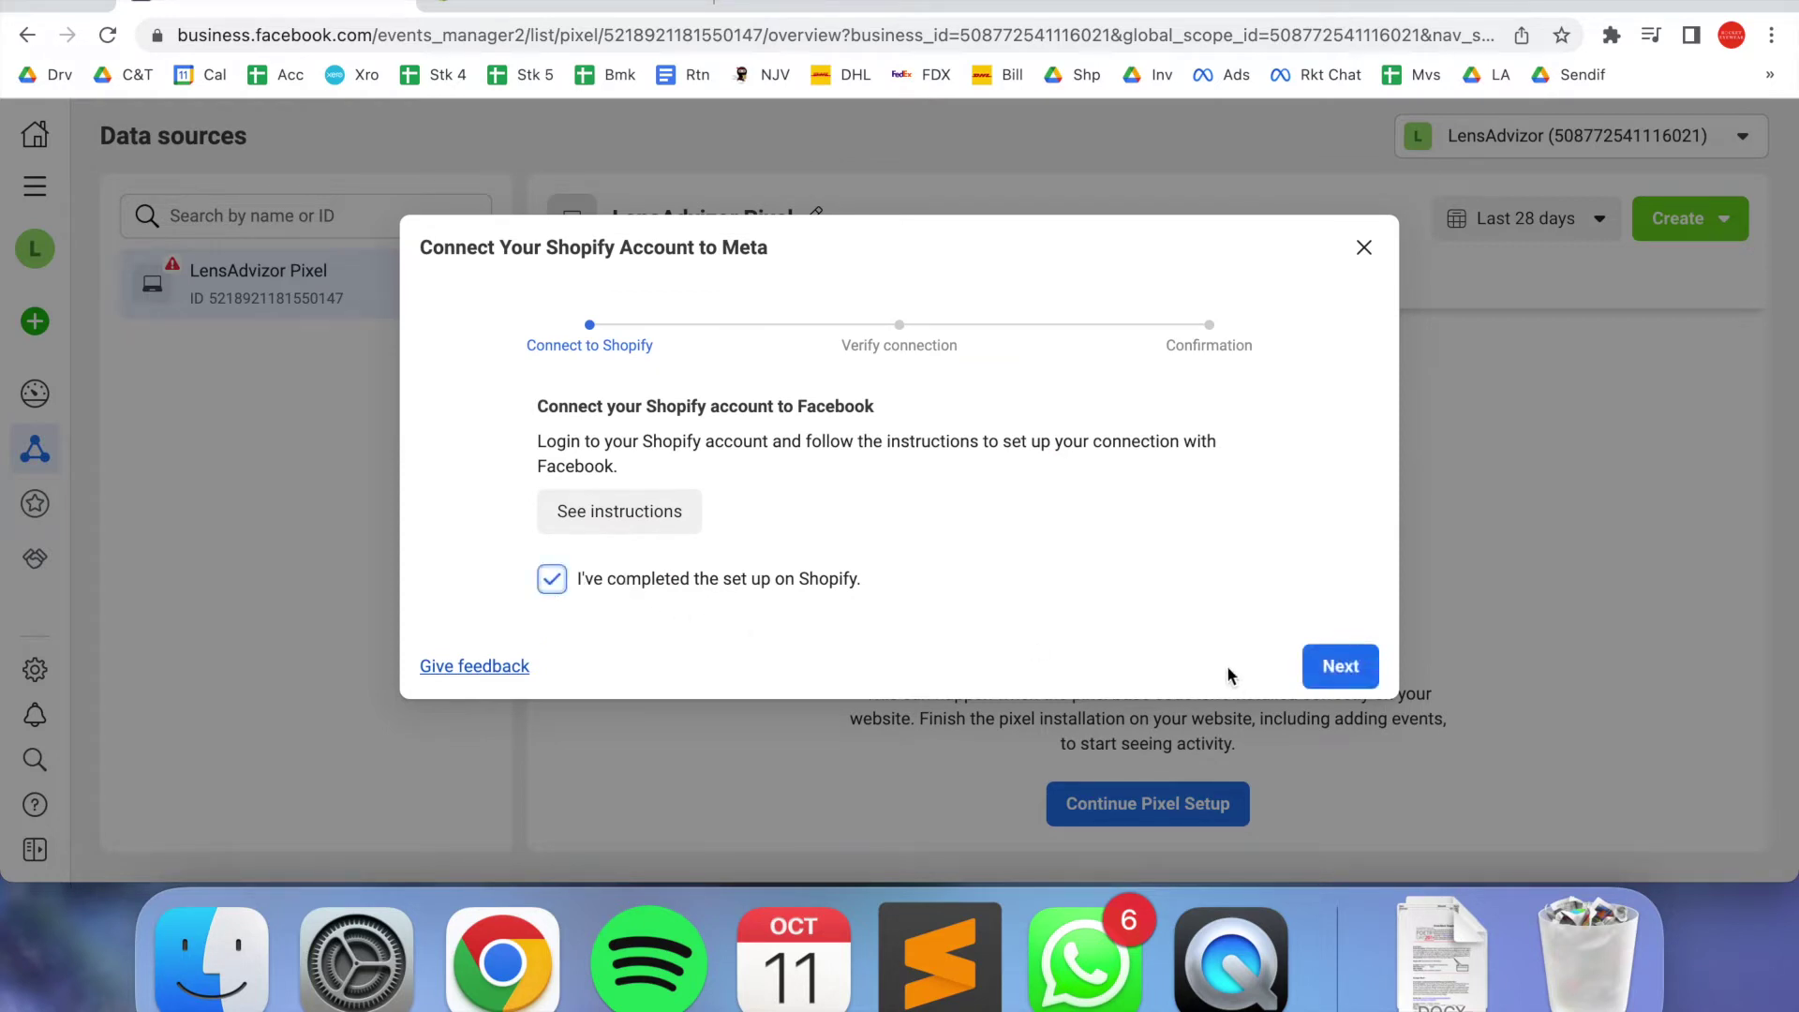
pyautogui.click(1349, 671)
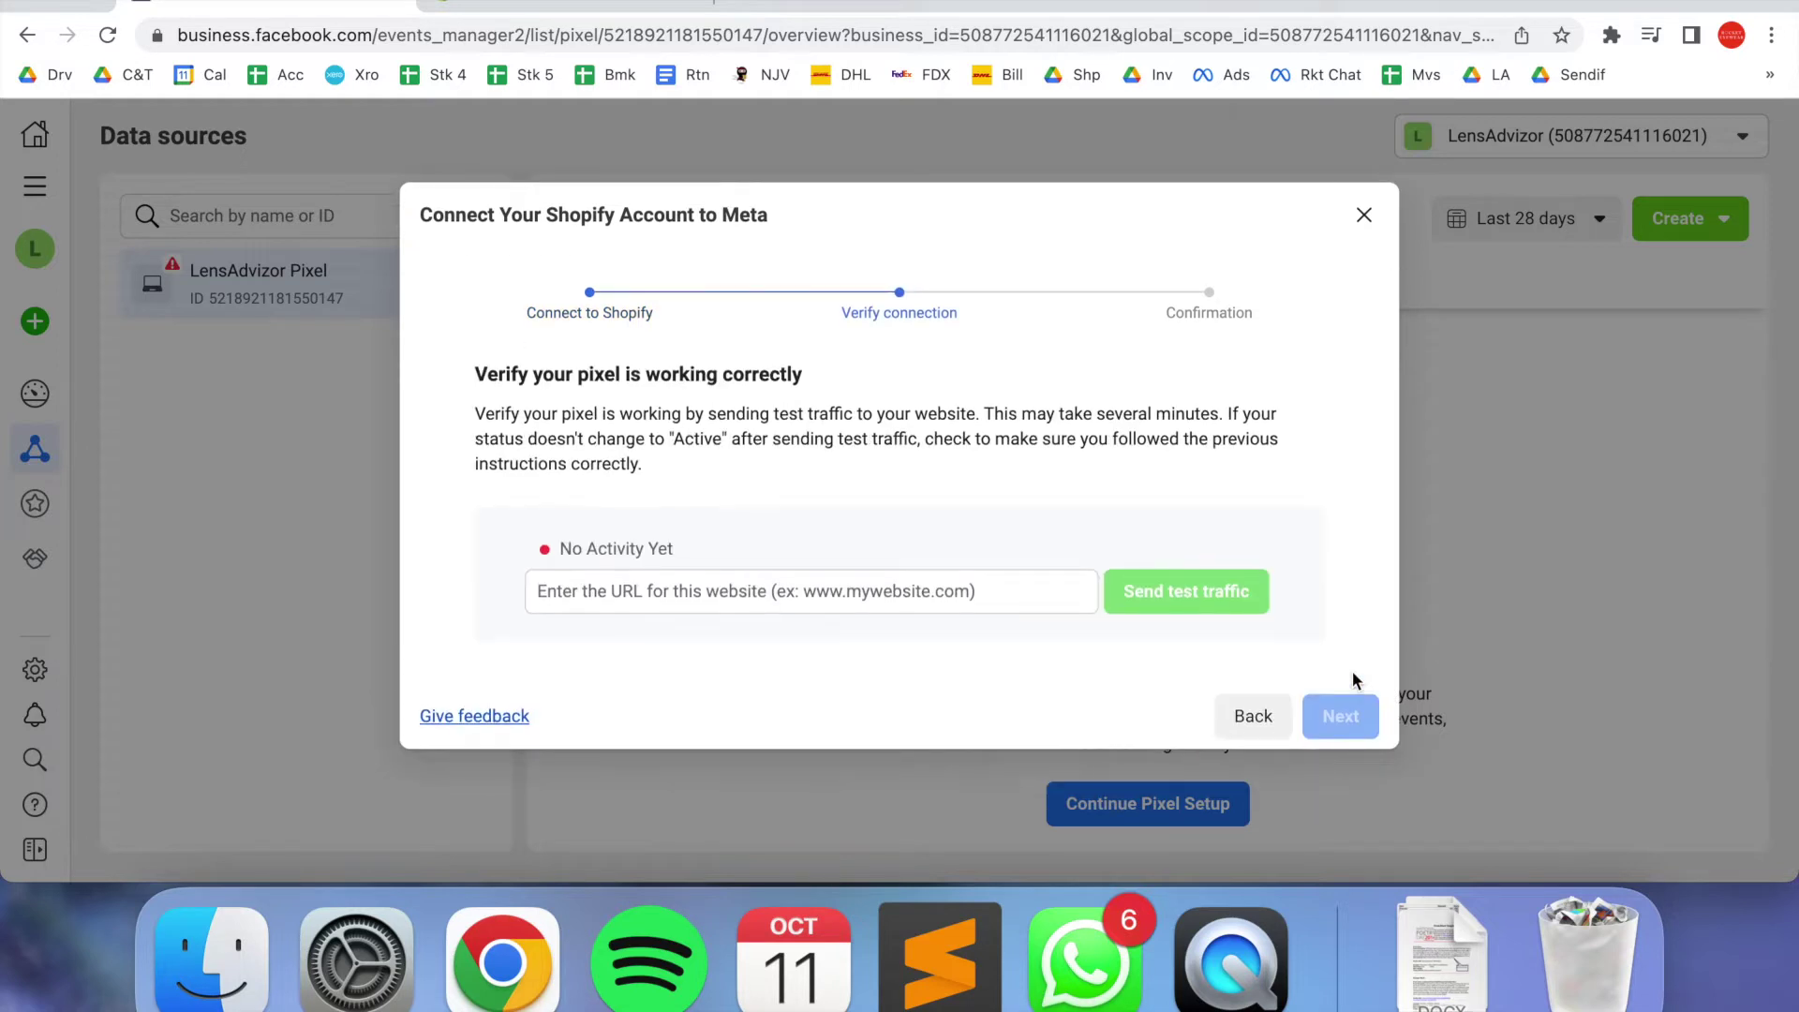
pyautogui.click(1033, 598)
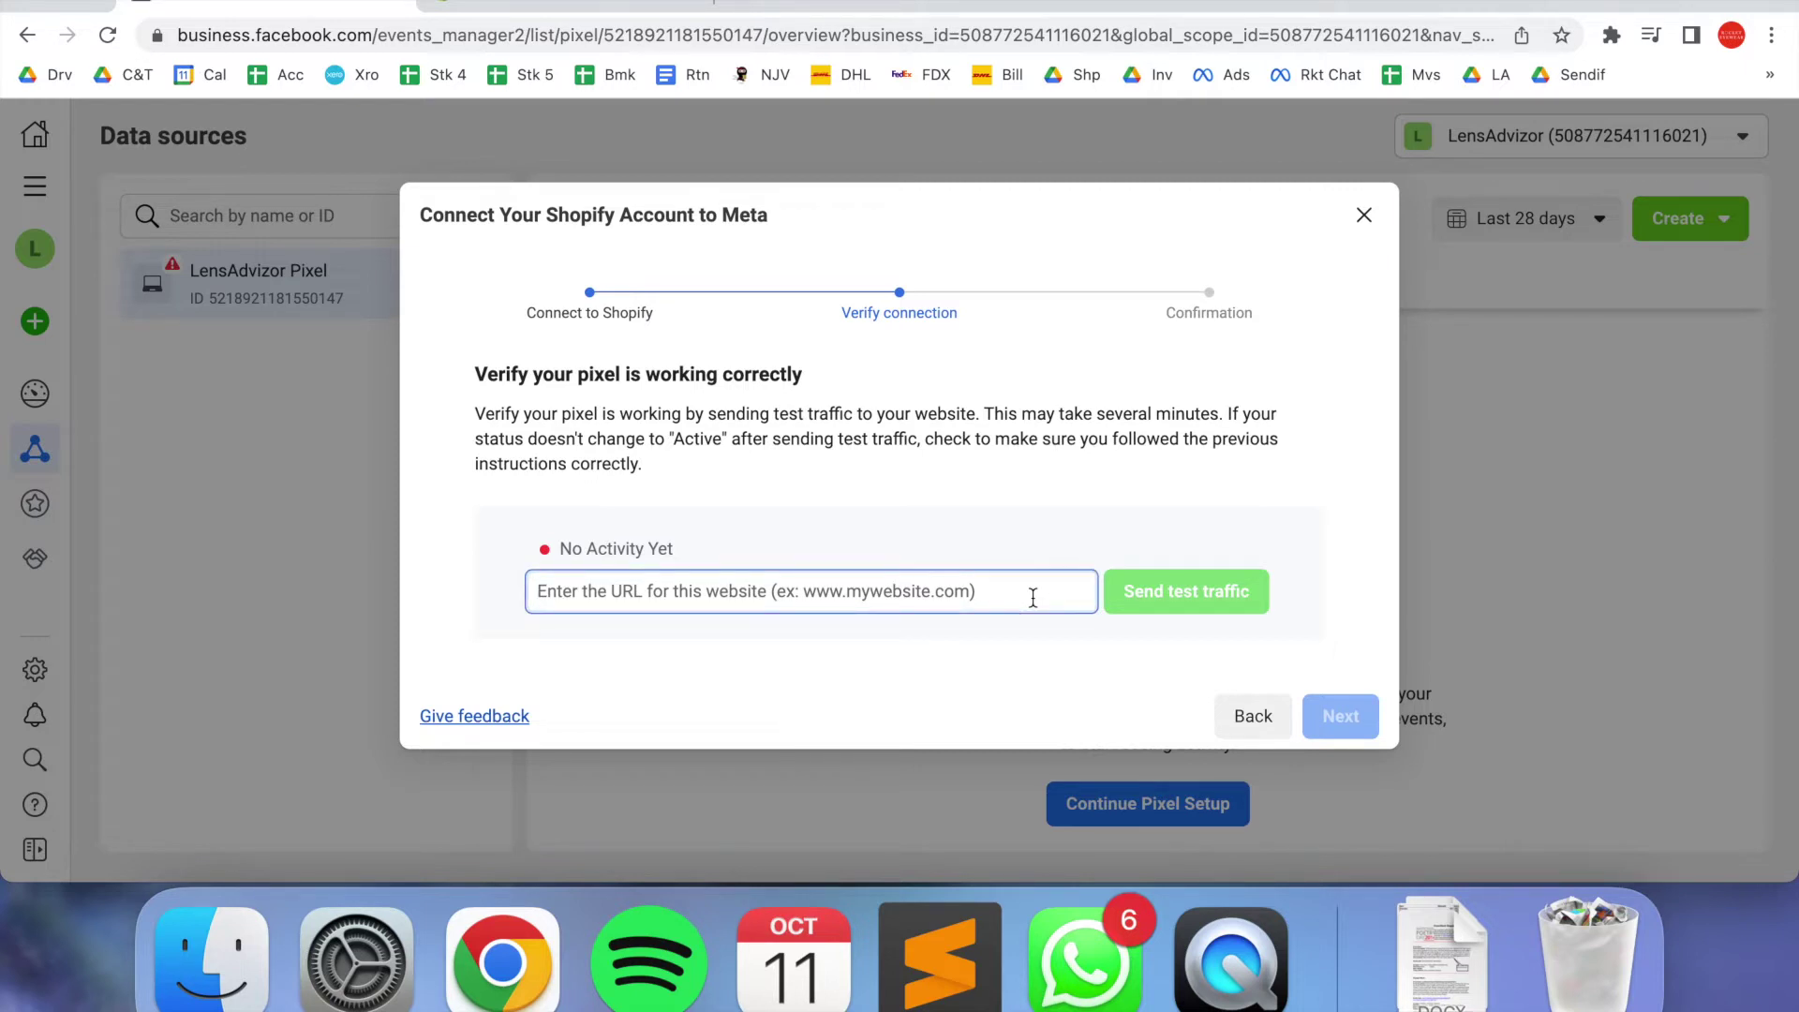
pyautogui.write('www.le')
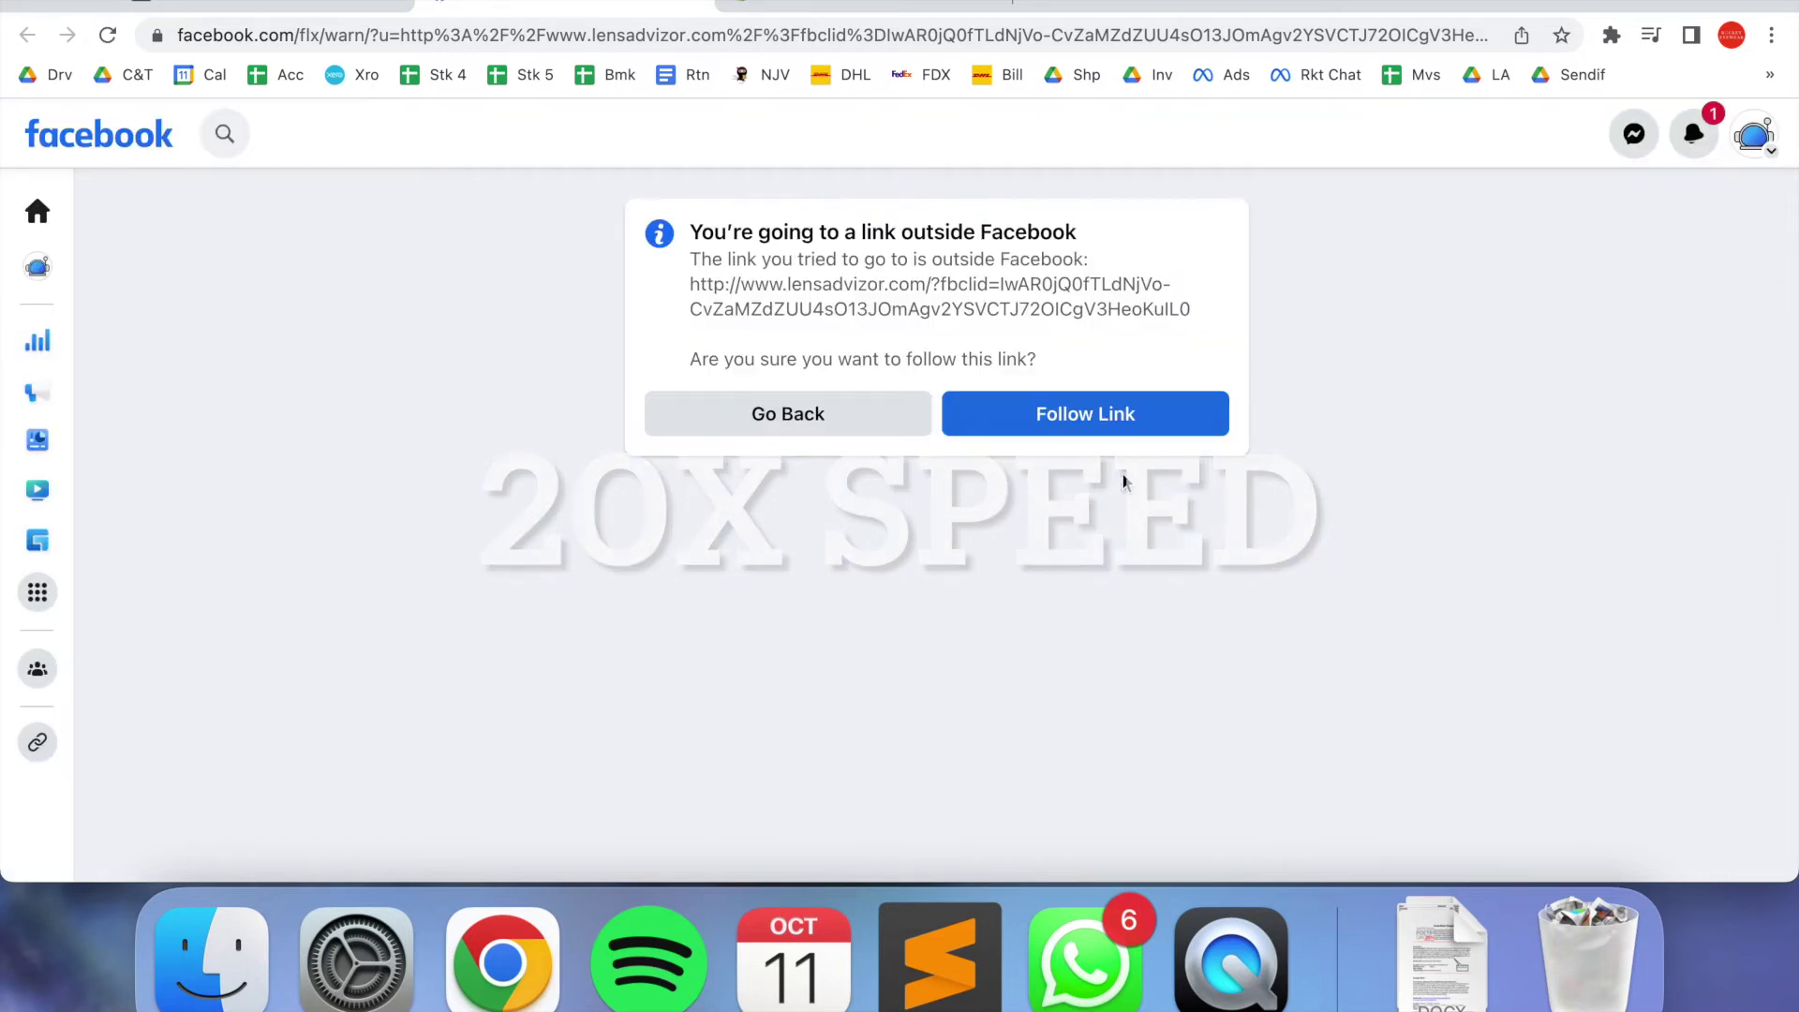
# Follow the link to lensadvizor.com and browse the homepage
pyautogui.click(1091, 418)
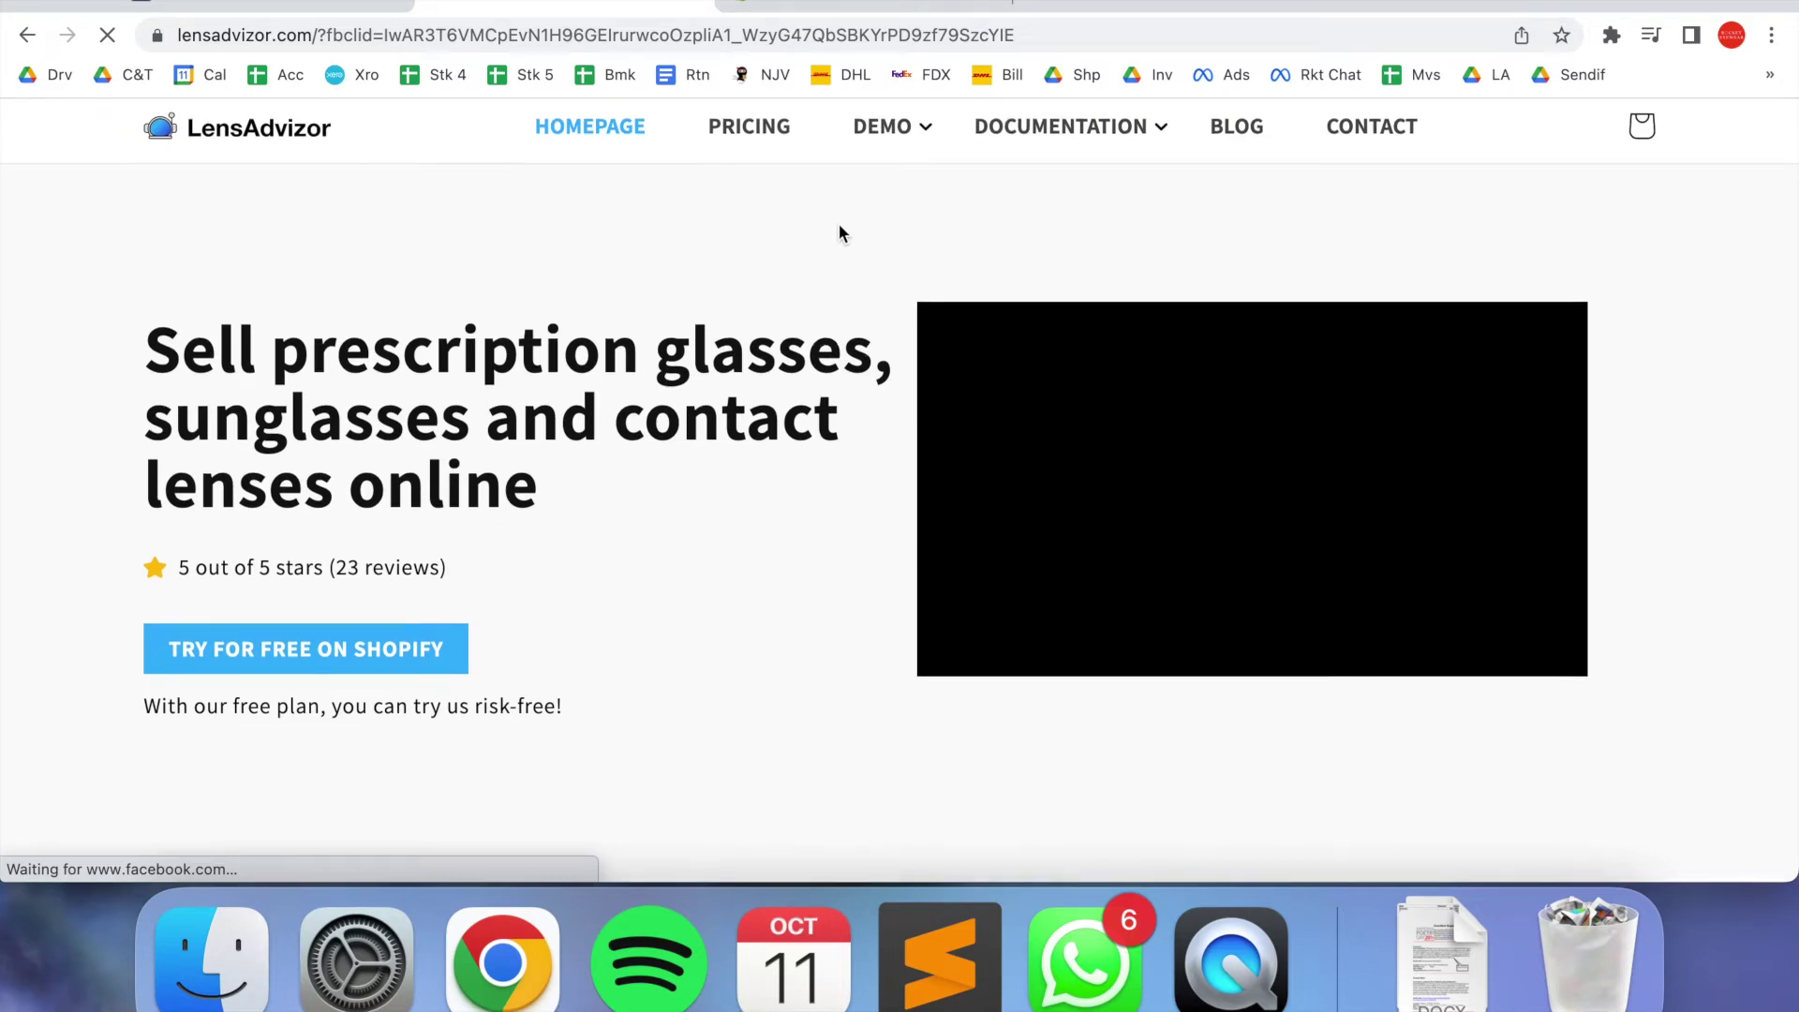
pyautogui.scroll(-3, 840, 231)
pyautogui.scroll(-3, 840, 230)
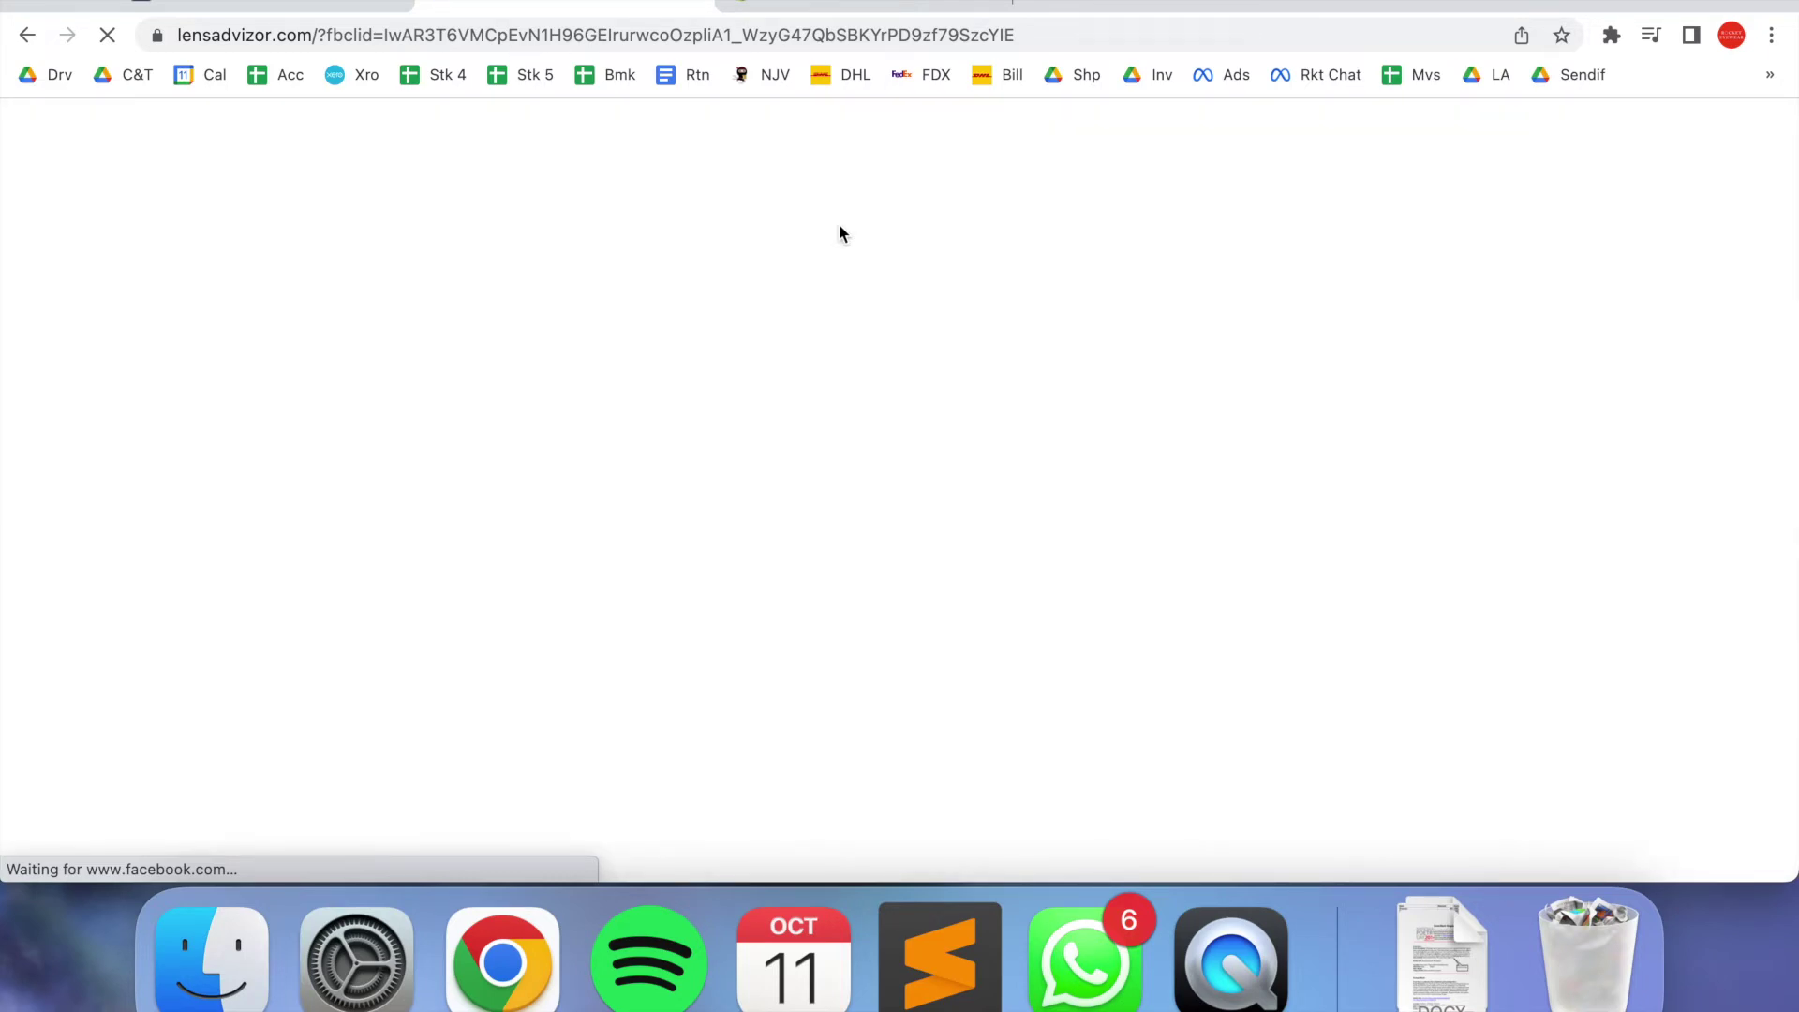
pyautogui.scroll(-5, 840, 232)
pyautogui.scroll(15, 840, 232)
# Visit the prescription lens demo product, Pricing and About Us pages
pyautogui.click(993, 206)
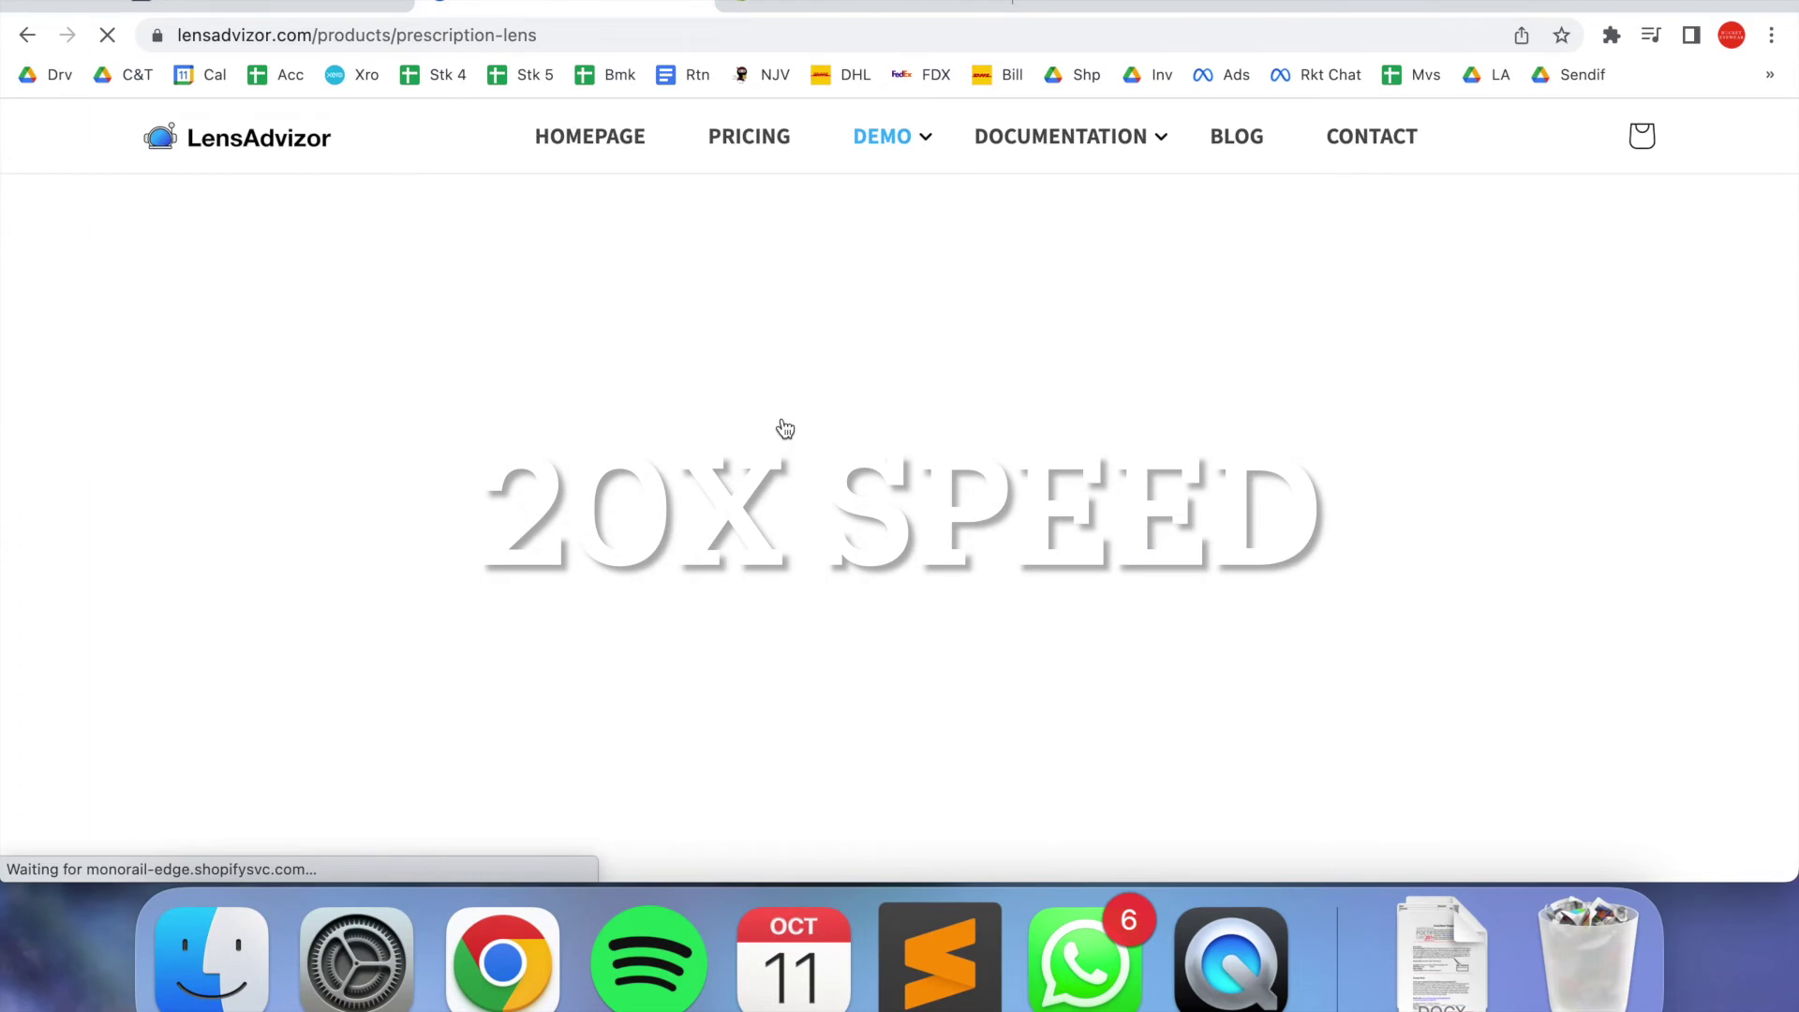
pyautogui.scroll(-10, 815, 431)
pyautogui.scroll(-10, 815, 431)
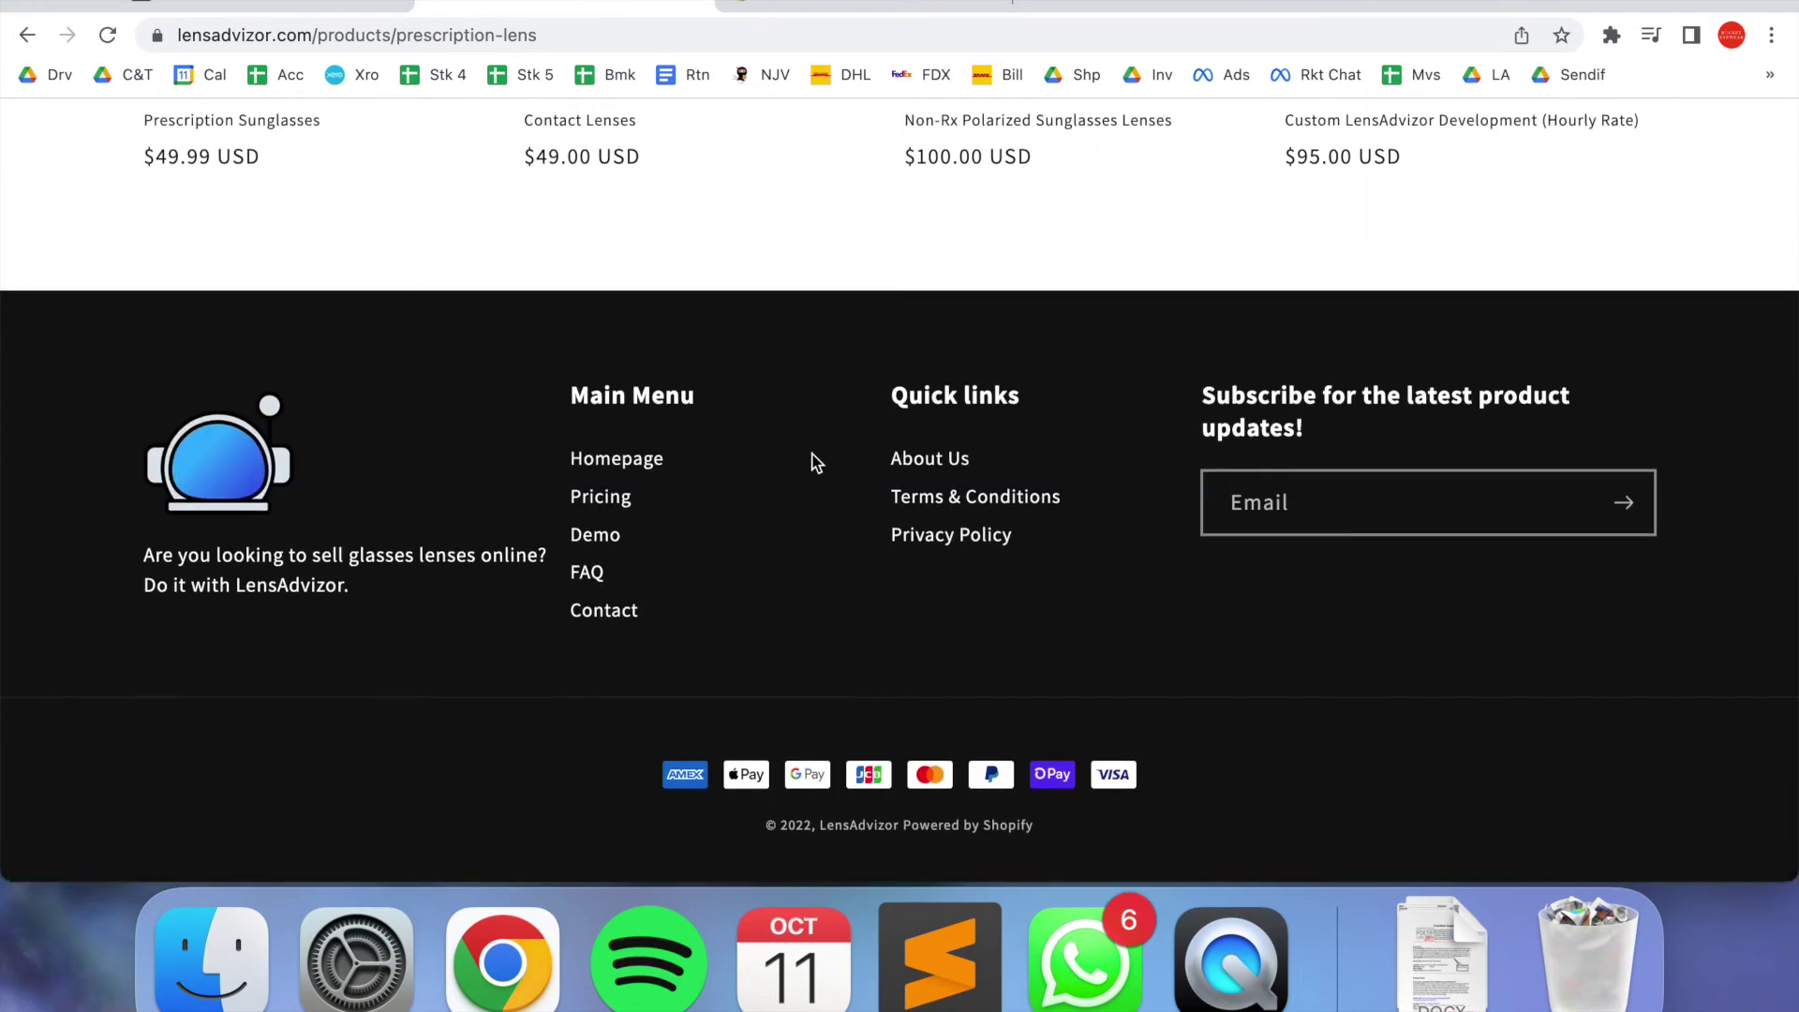
pyautogui.click(621, 499)
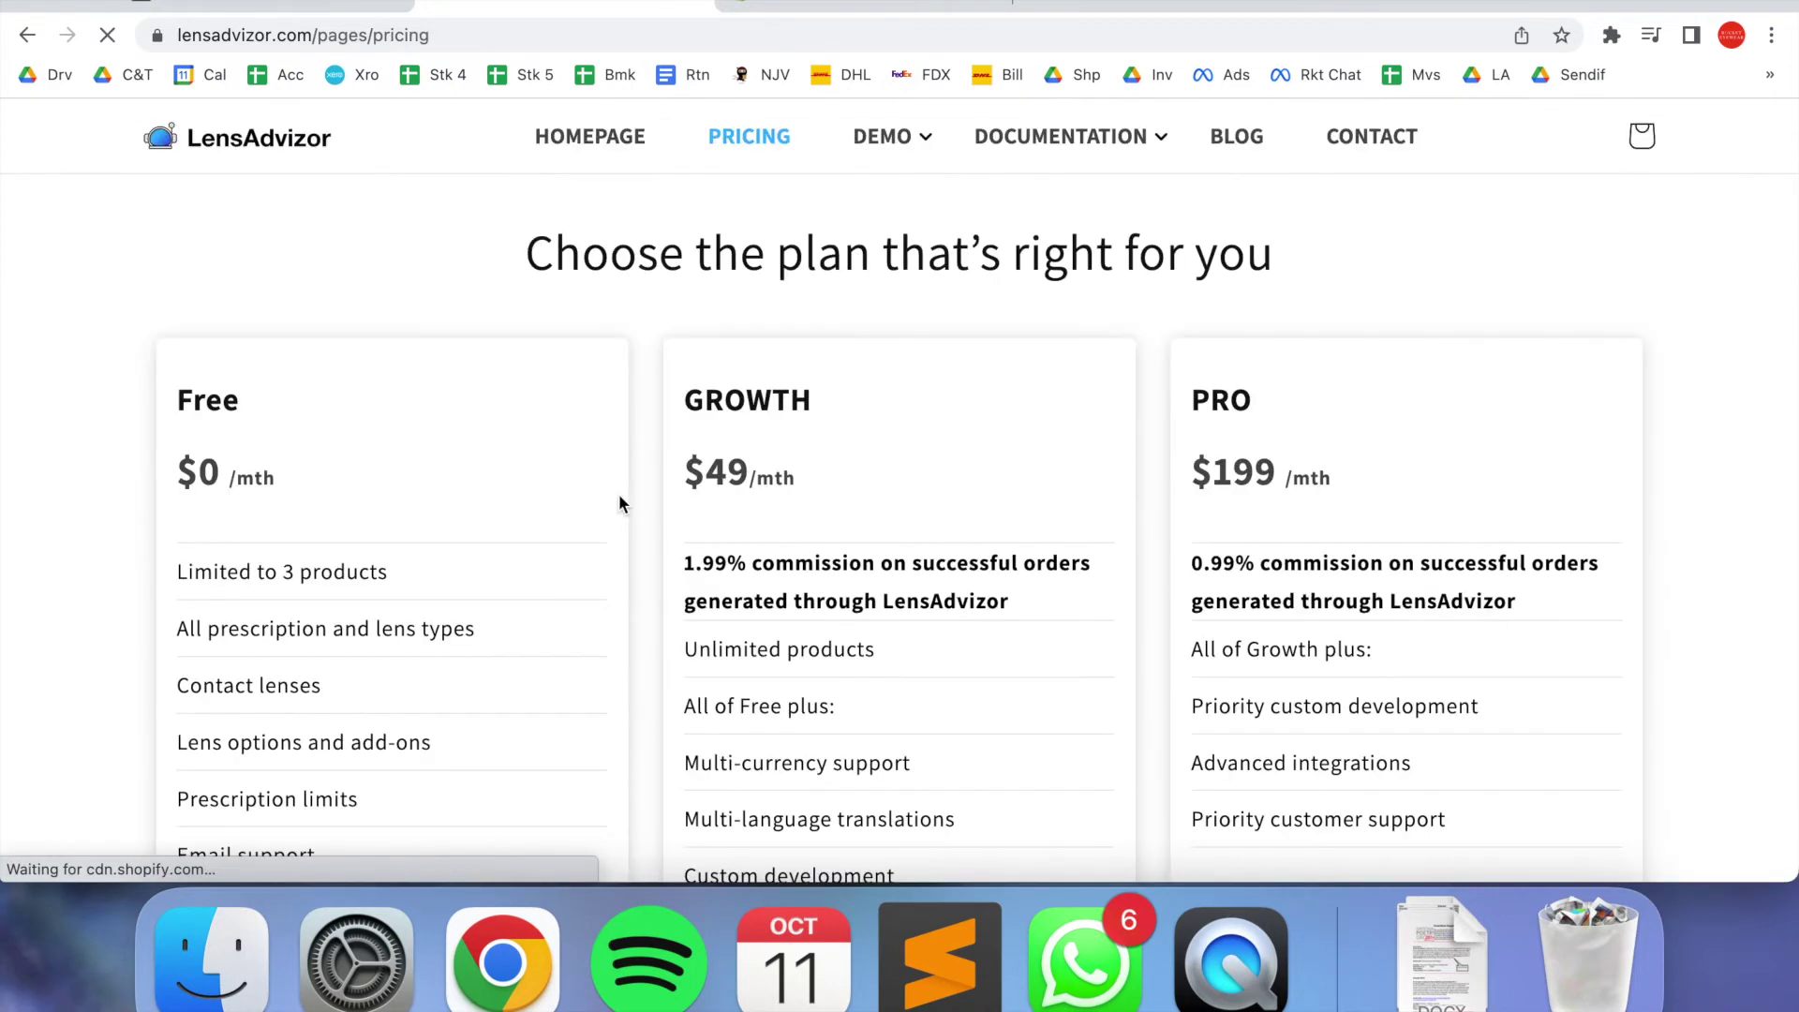
pyautogui.scroll(-3, 872, 562)
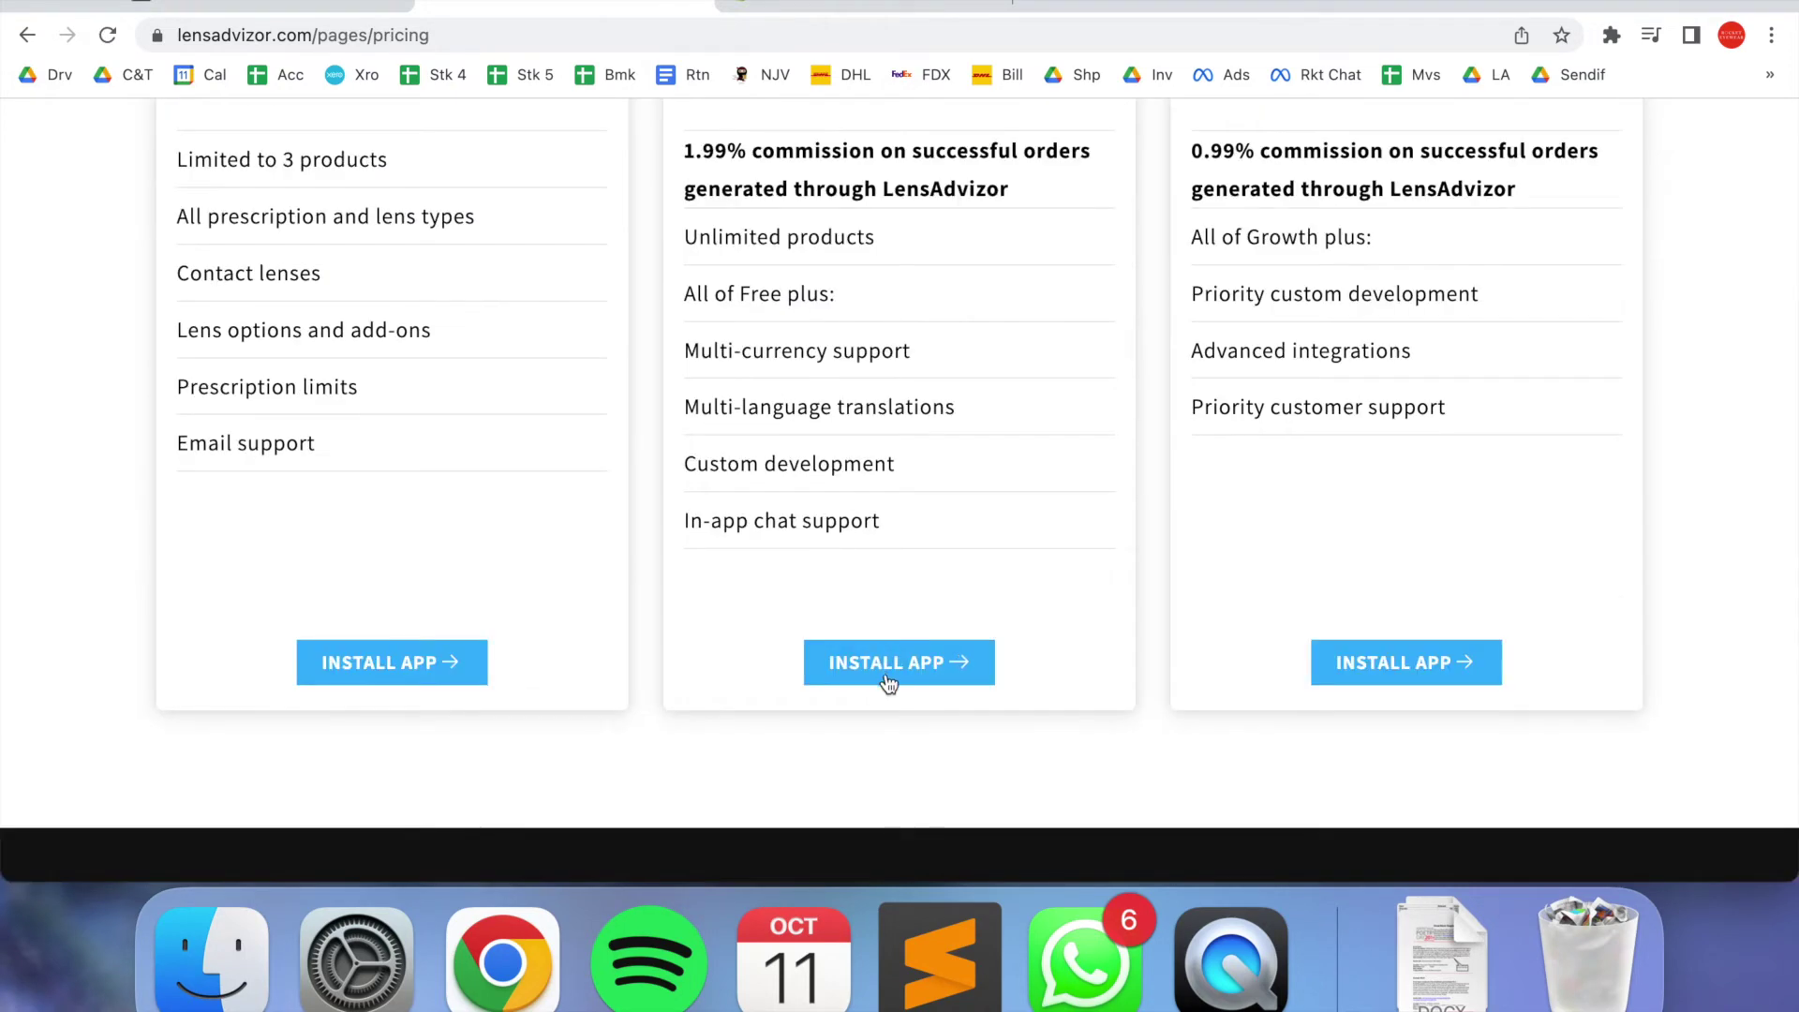
pyautogui.scroll(-4, 887, 678)
pyautogui.click(930, 637)
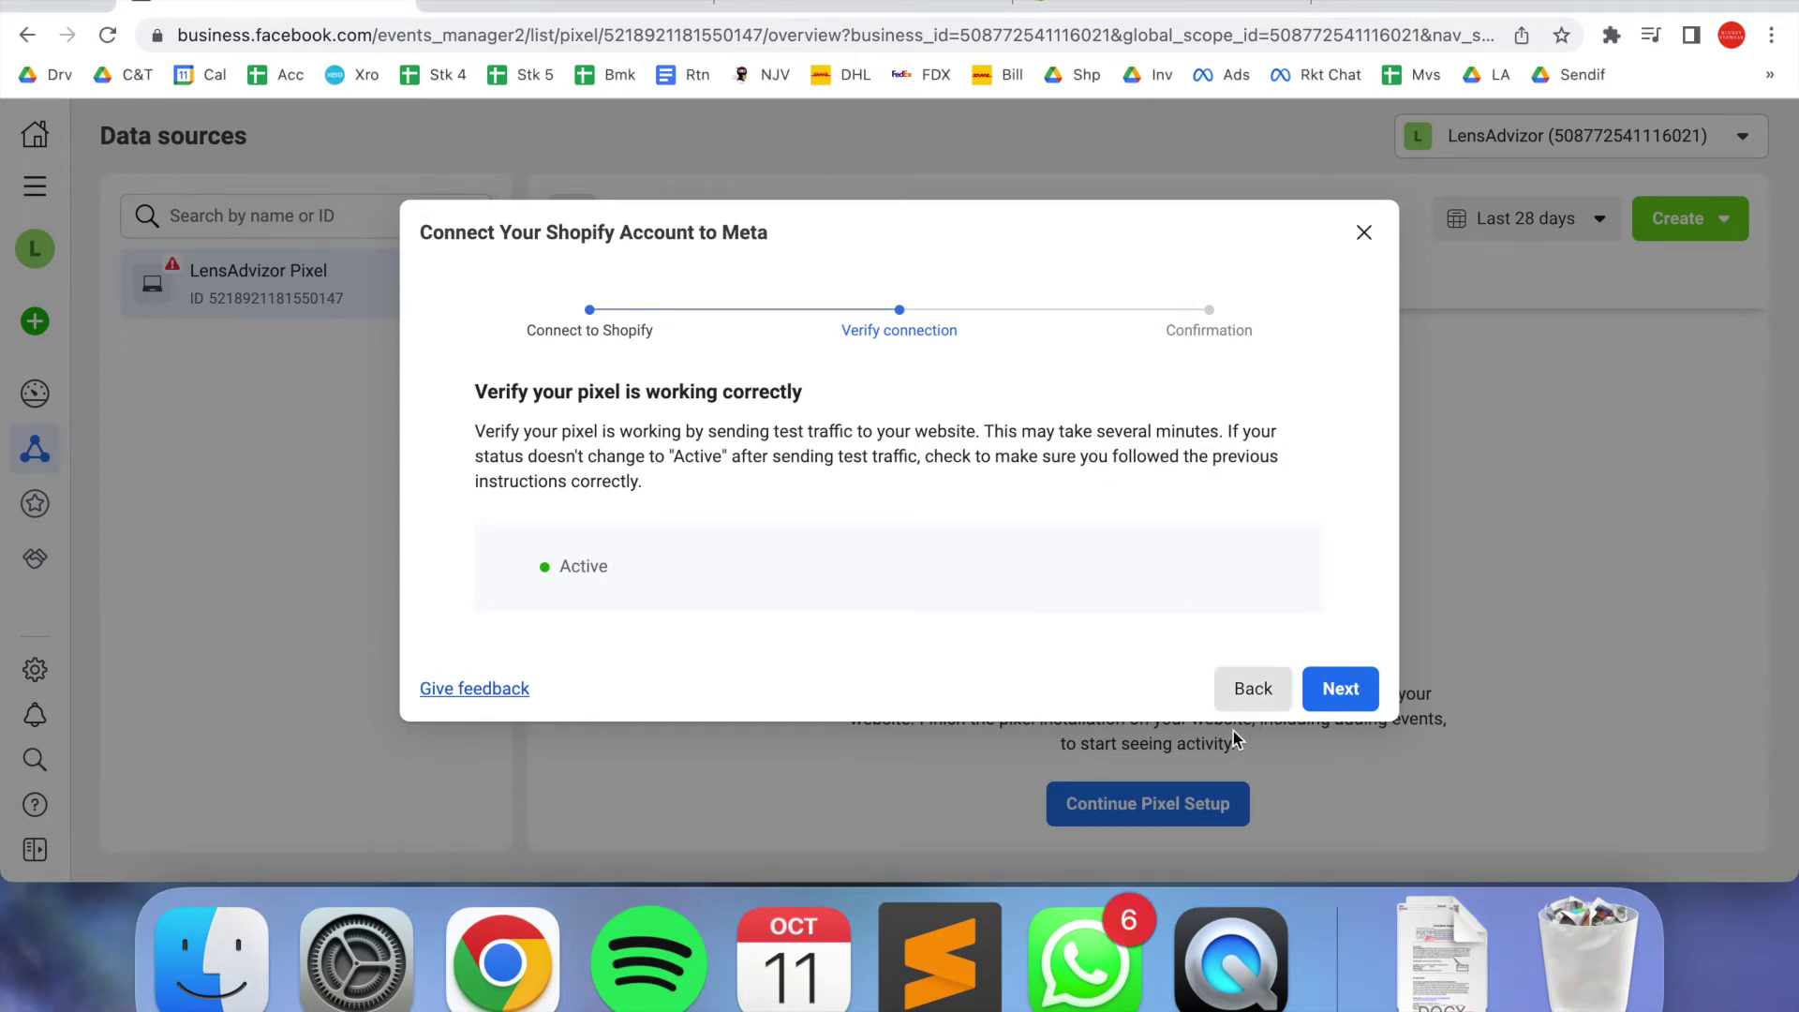
# Advance past the Active verification and finish the Shopify connection wizard
pyautogui.click(1348, 690)
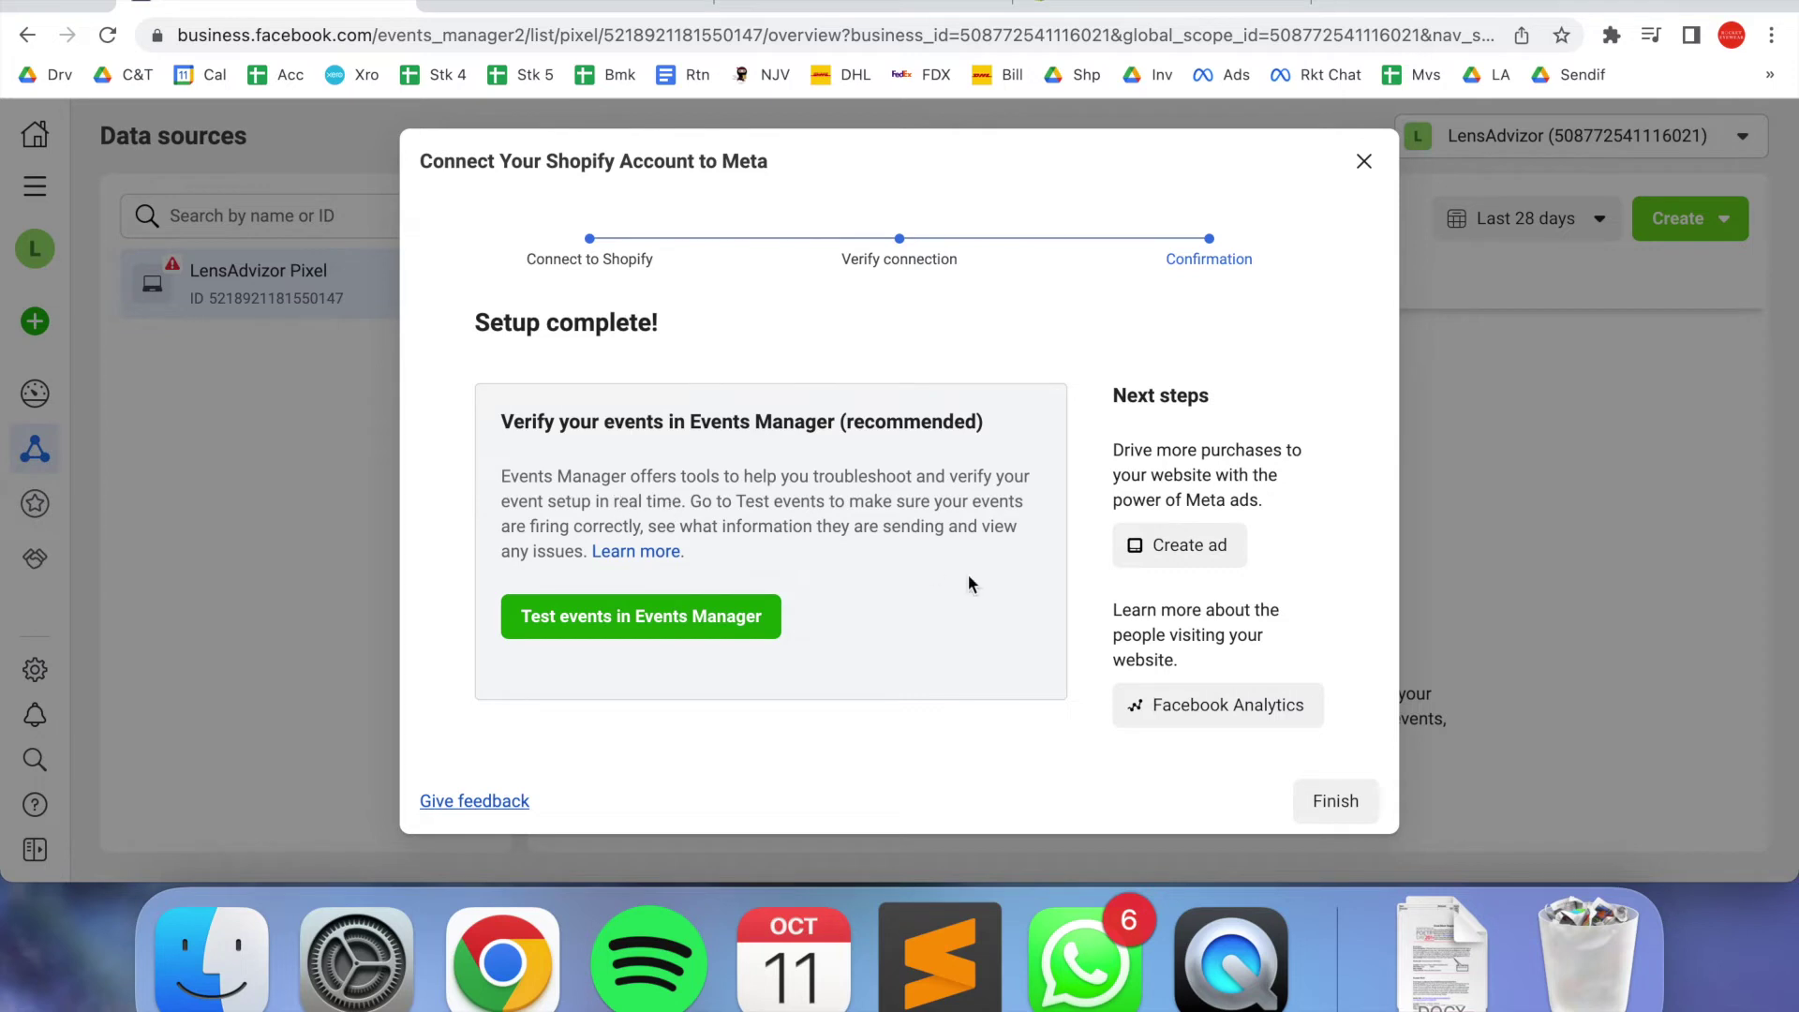
pyautogui.click(1359, 804)
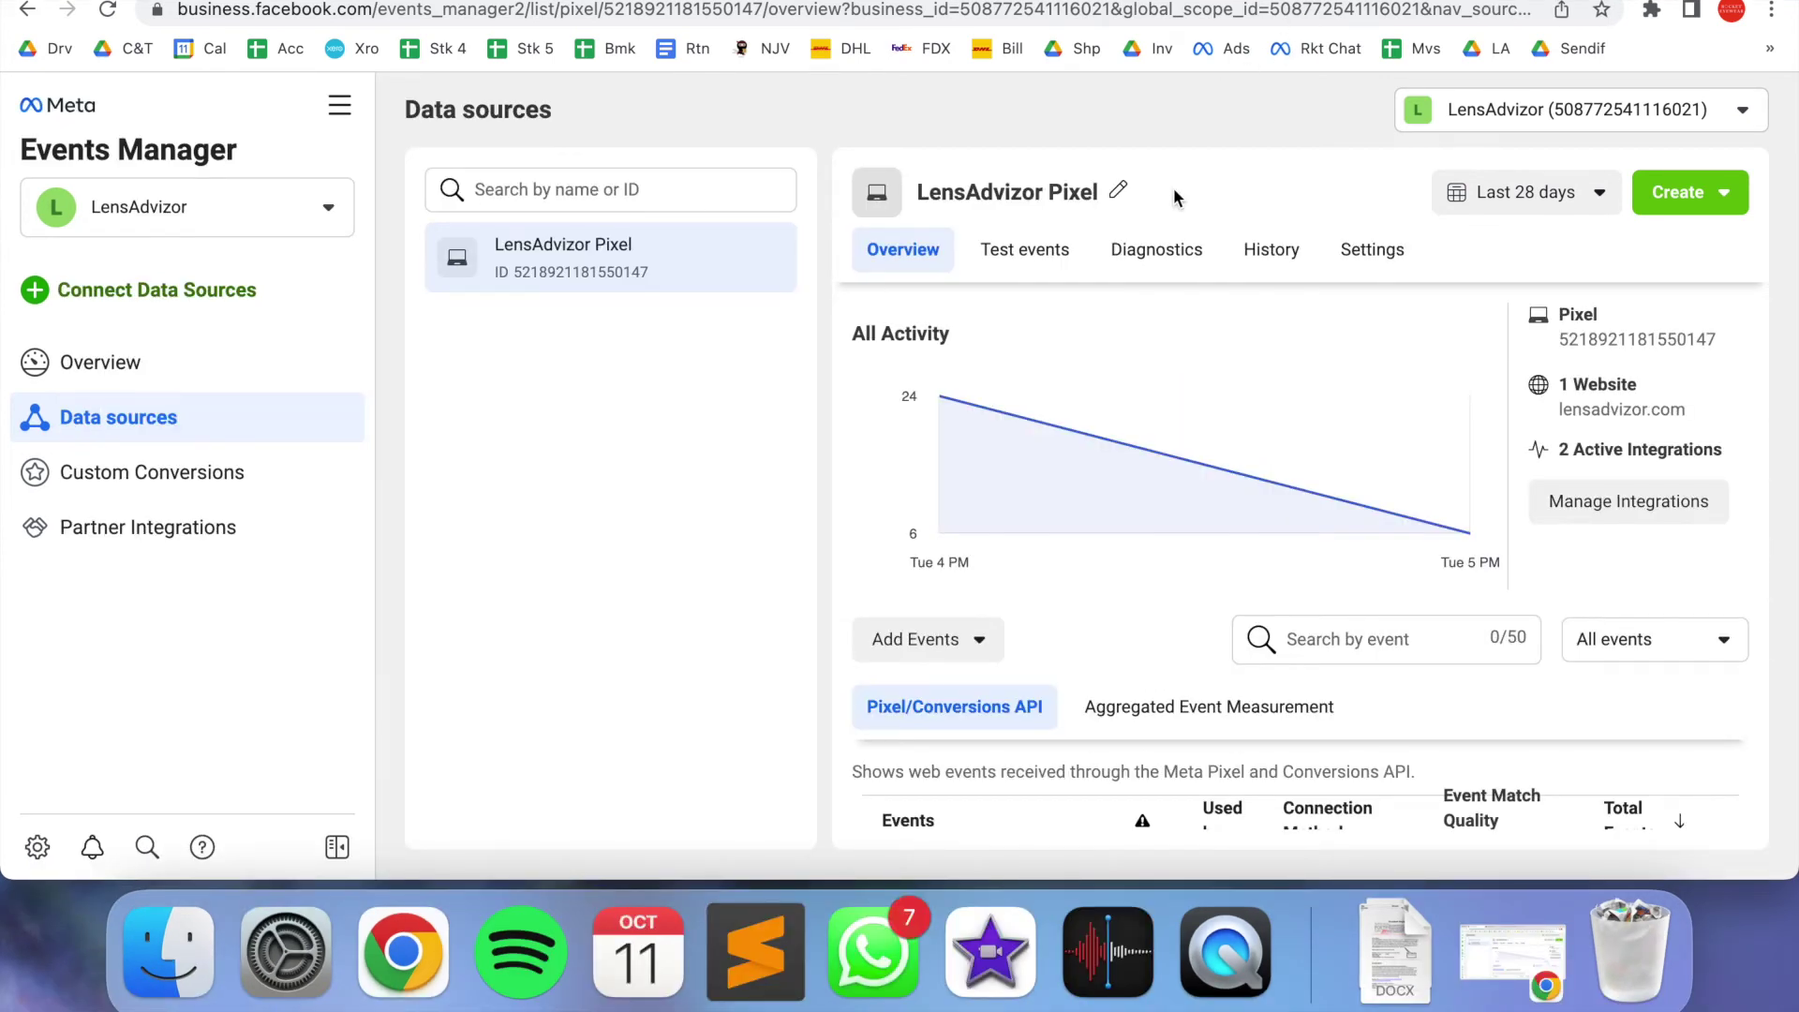
# Check PageView and View content in the events table, then open Aggregated Event Measurement's web event configurations
pyautogui.scroll(-3, 1168, 548)
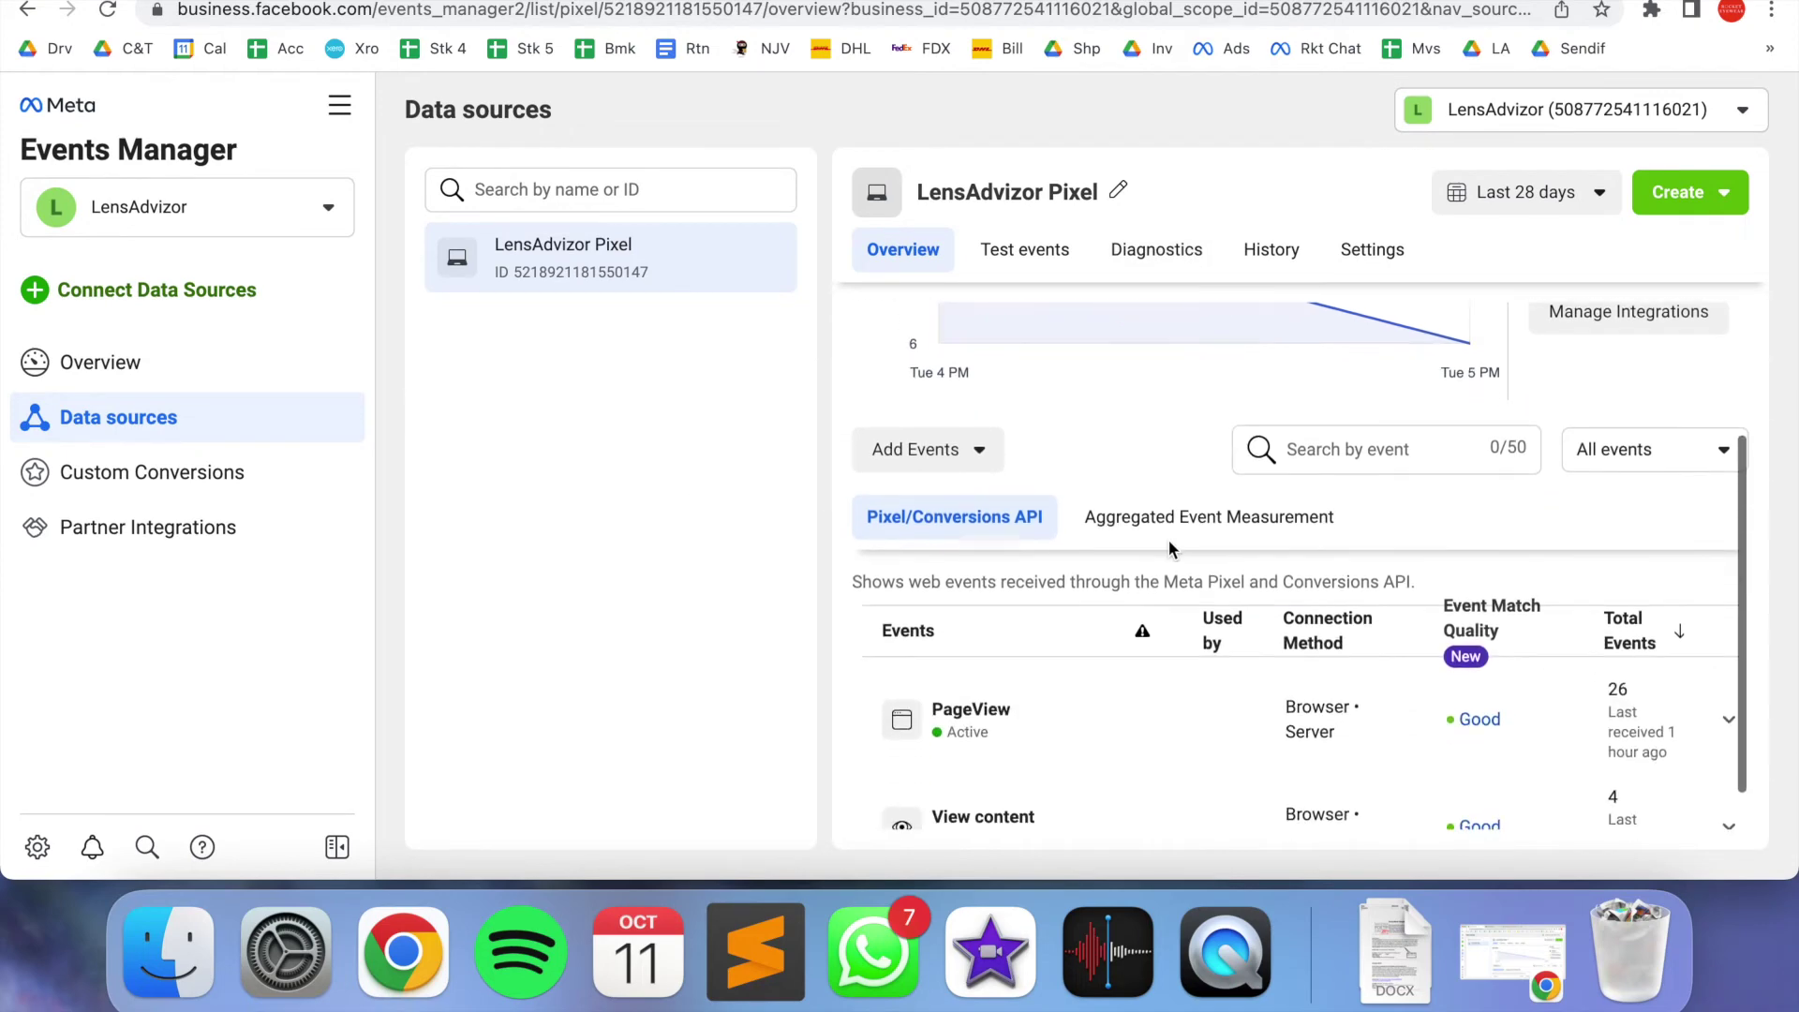
pyautogui.click(1158, 517)
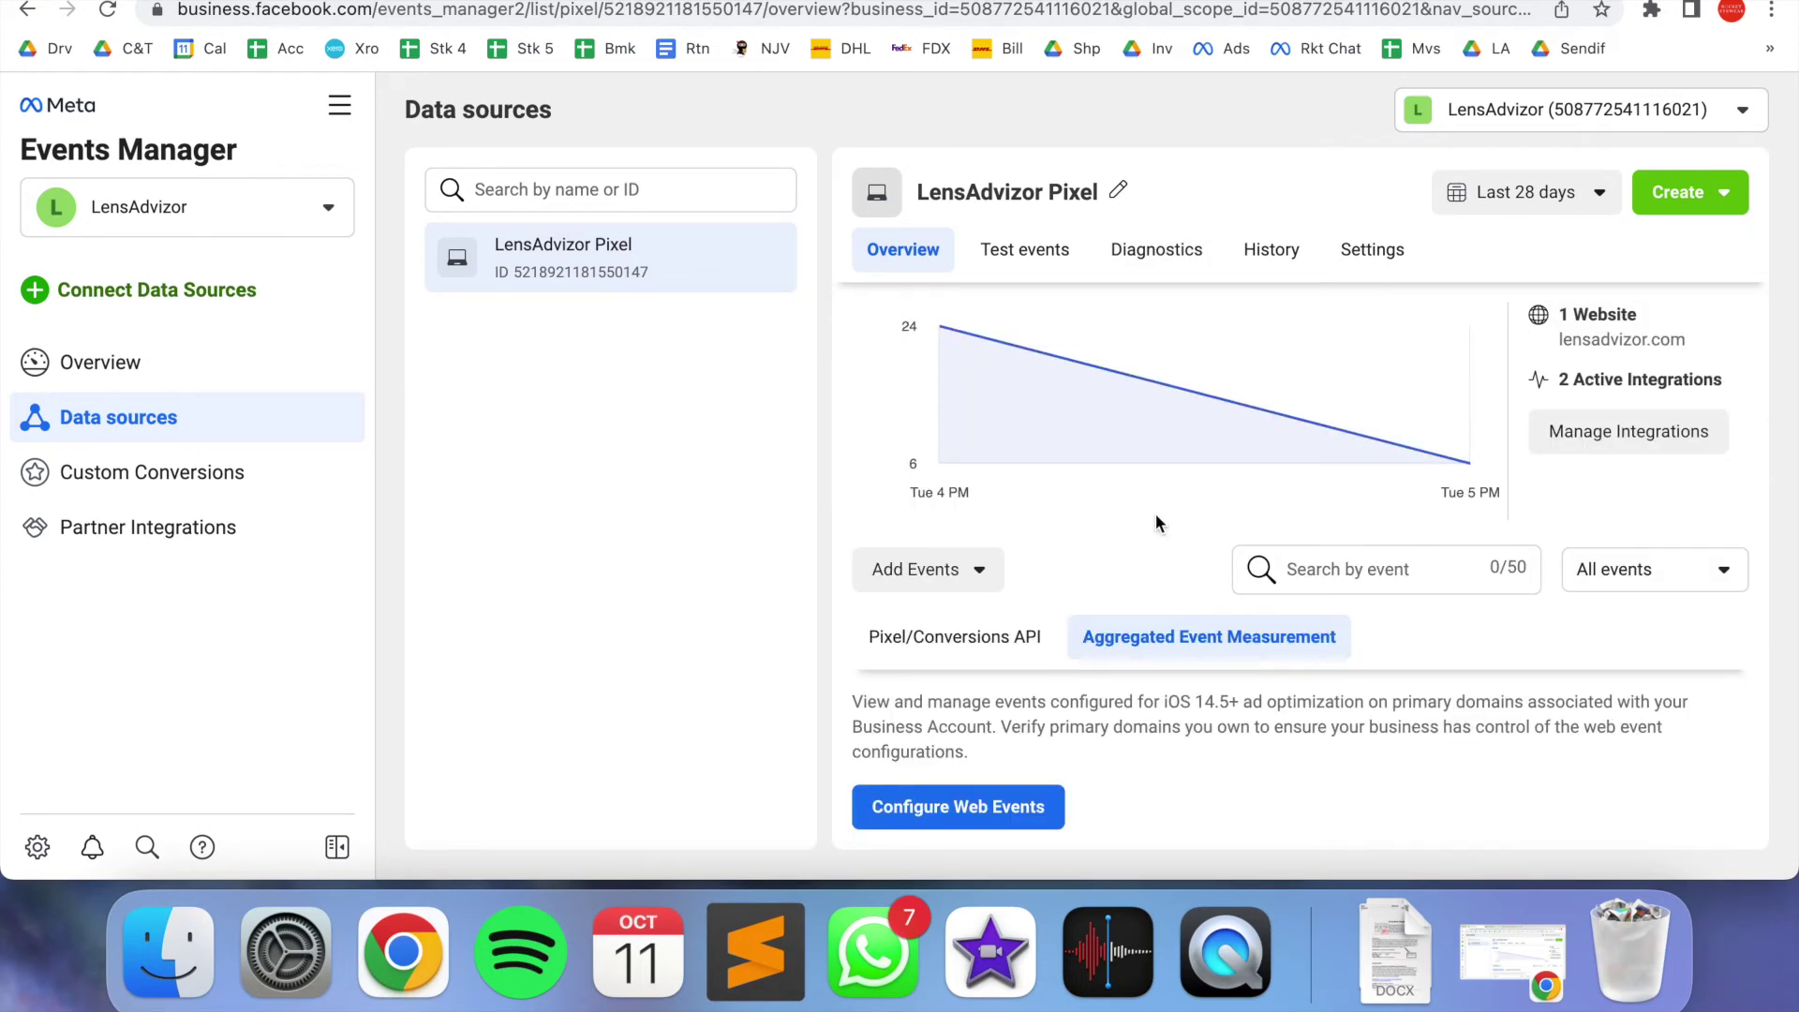
pyautogui.click(984, 808)
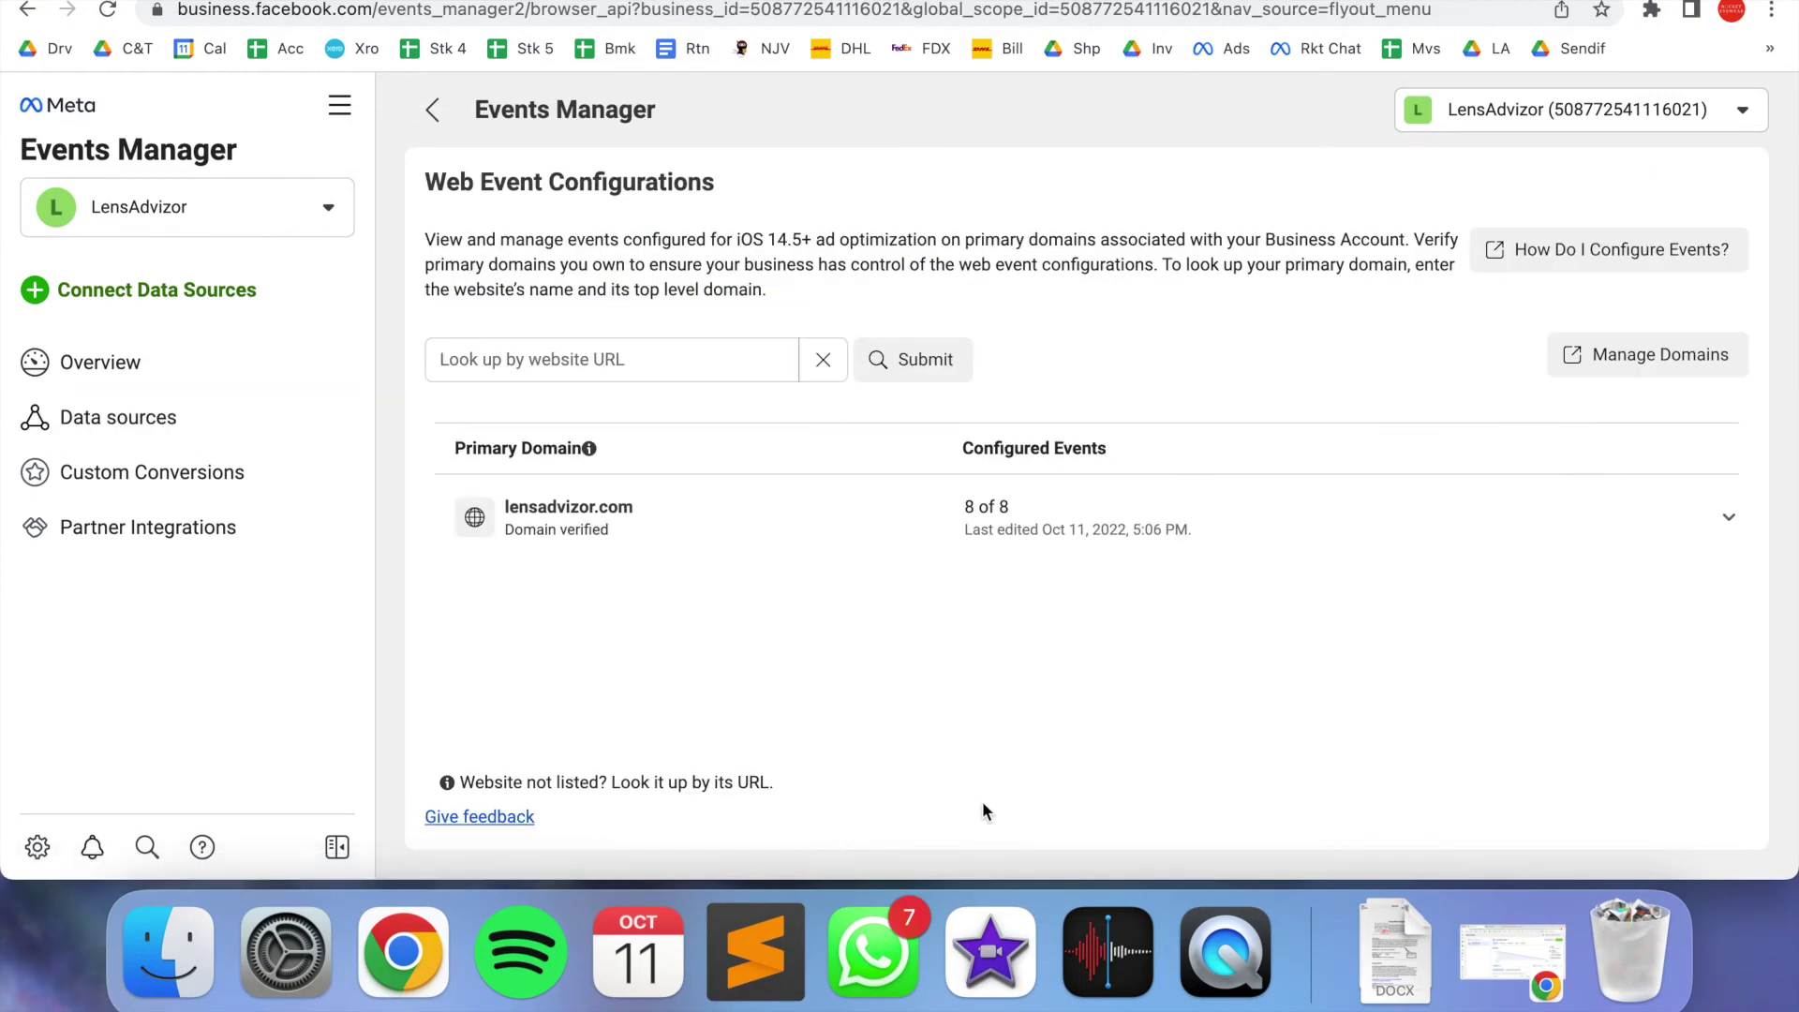
# Expand lensadvizor.com's configured events and open Manage Events for editing
pyautogui.click(763, 532)
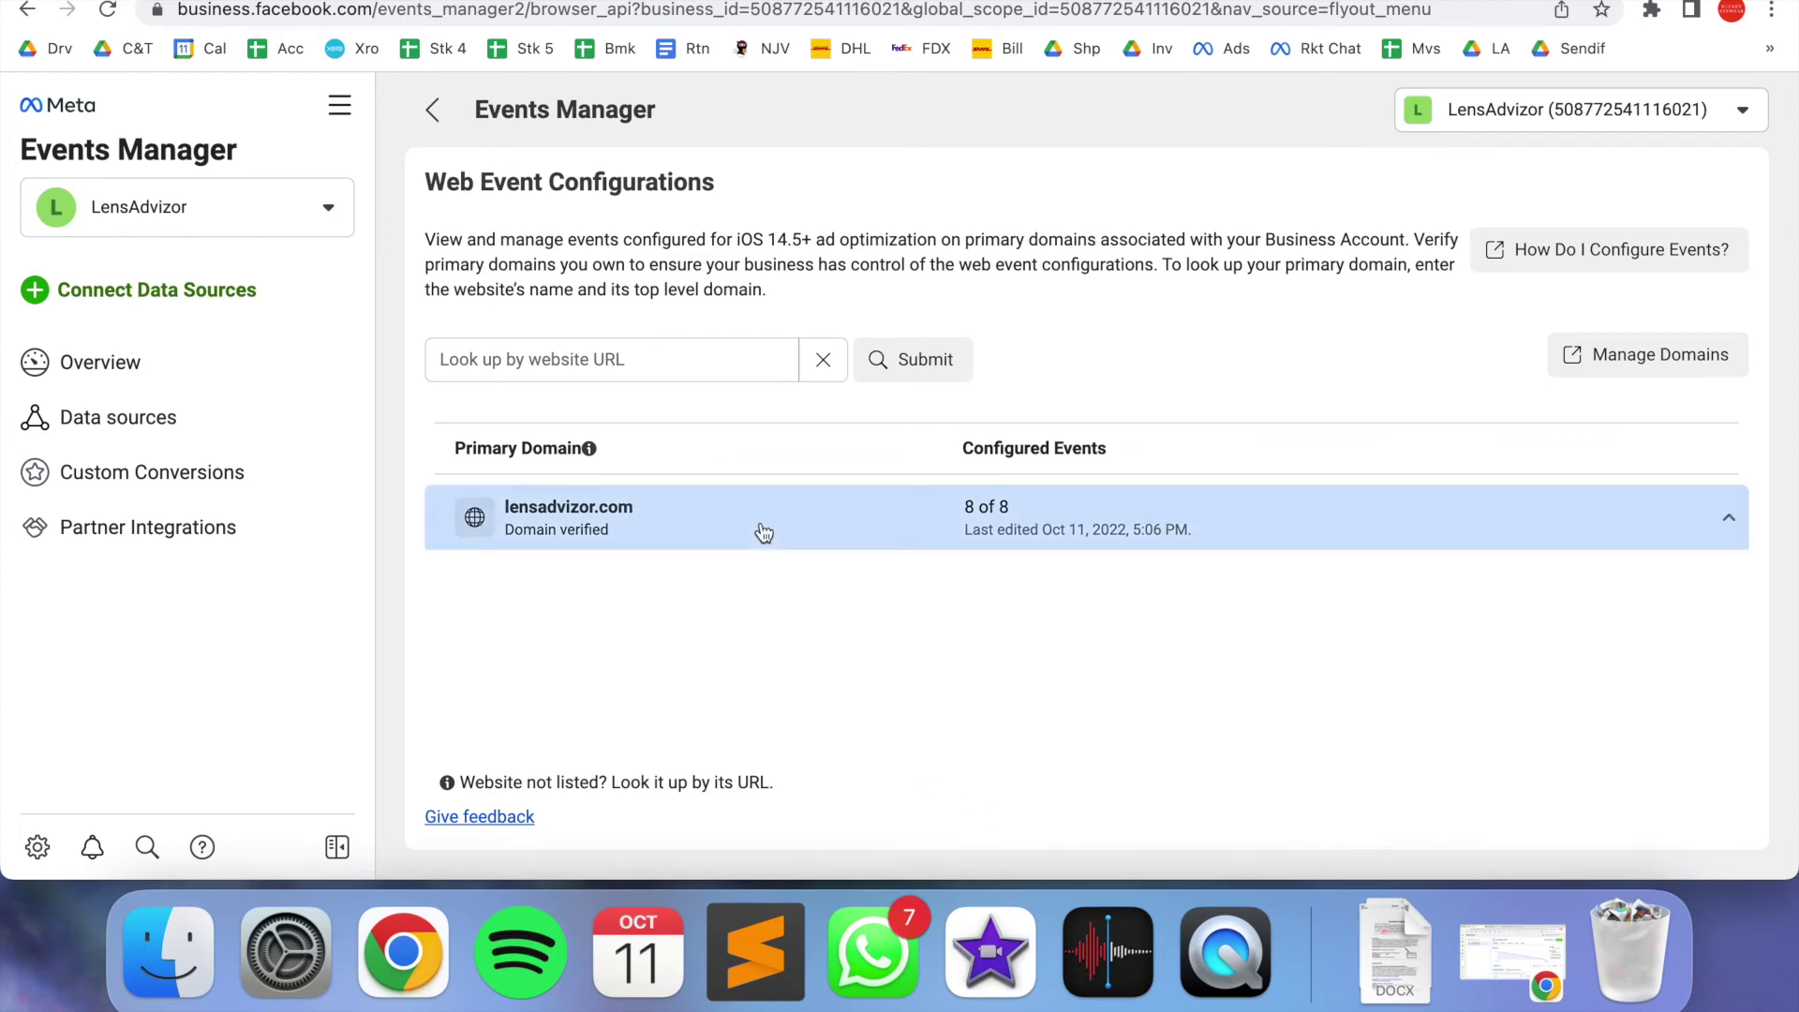
pyautogui.scroll(-2, 947, 578)
pyautogui.scroll(-3, 947, 577)
pyautogui.scroll(-1, 947, 574)
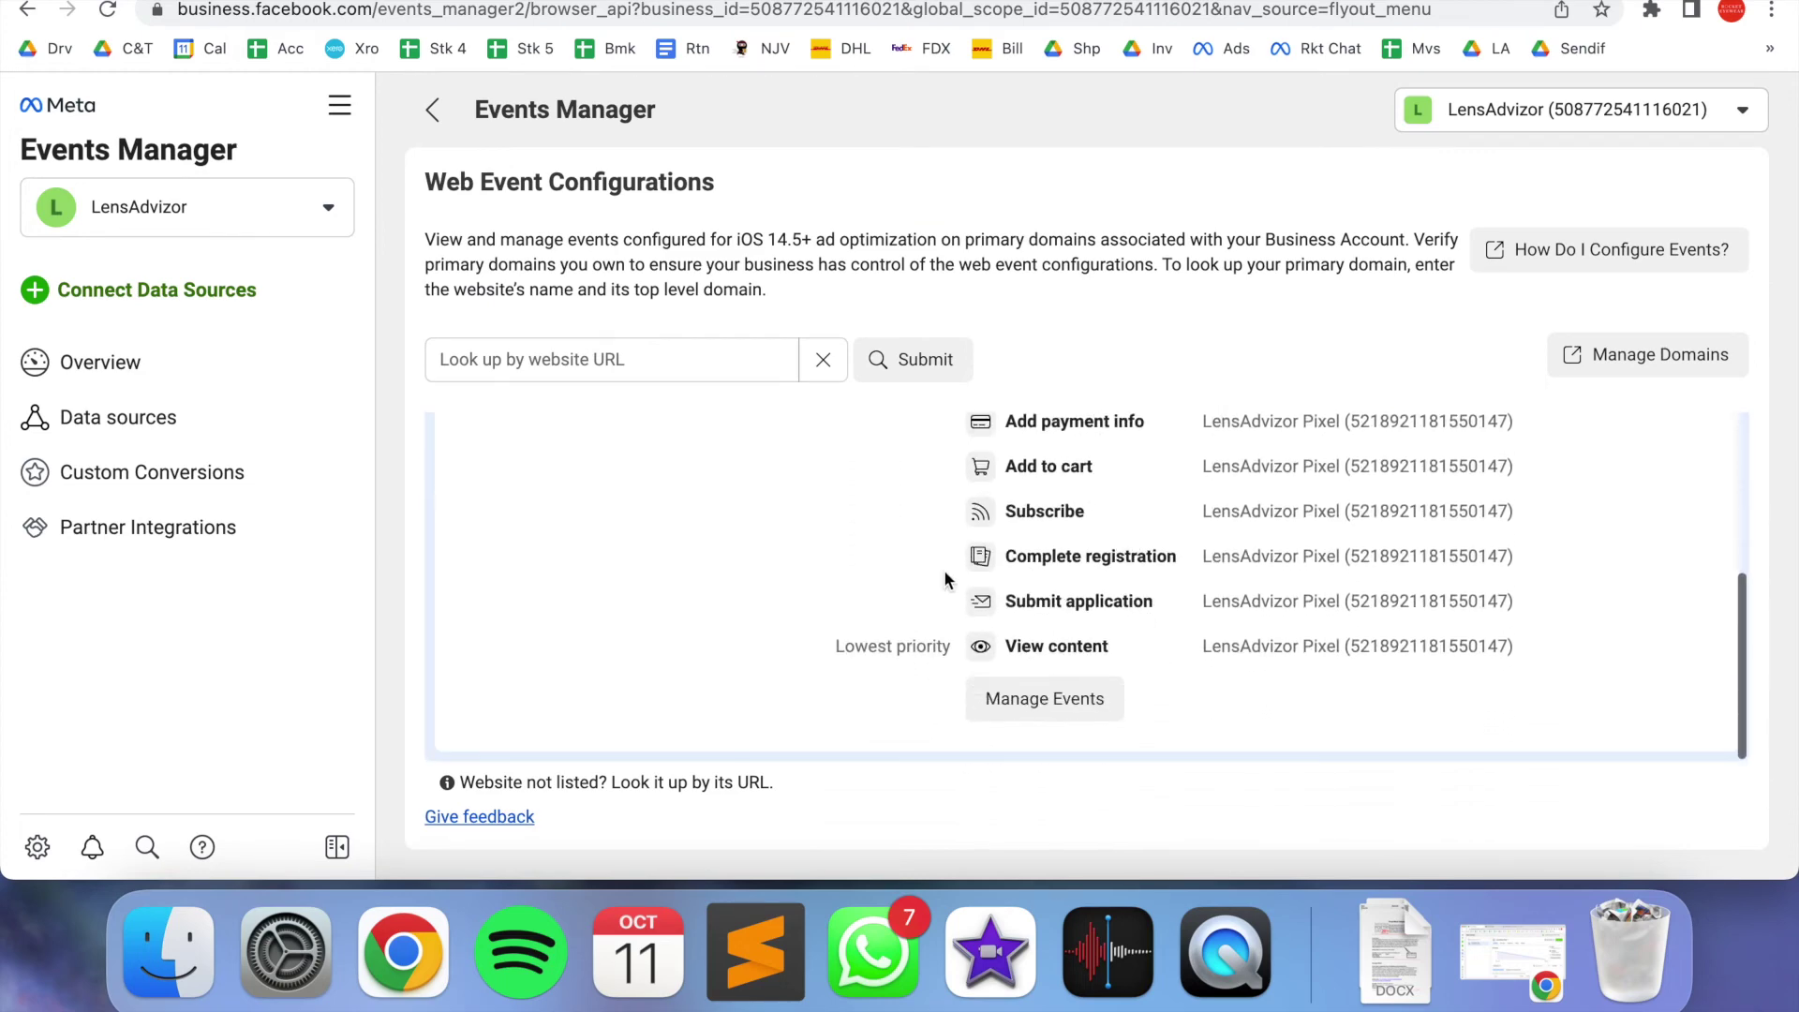
pyautogui.click(1045, 701)
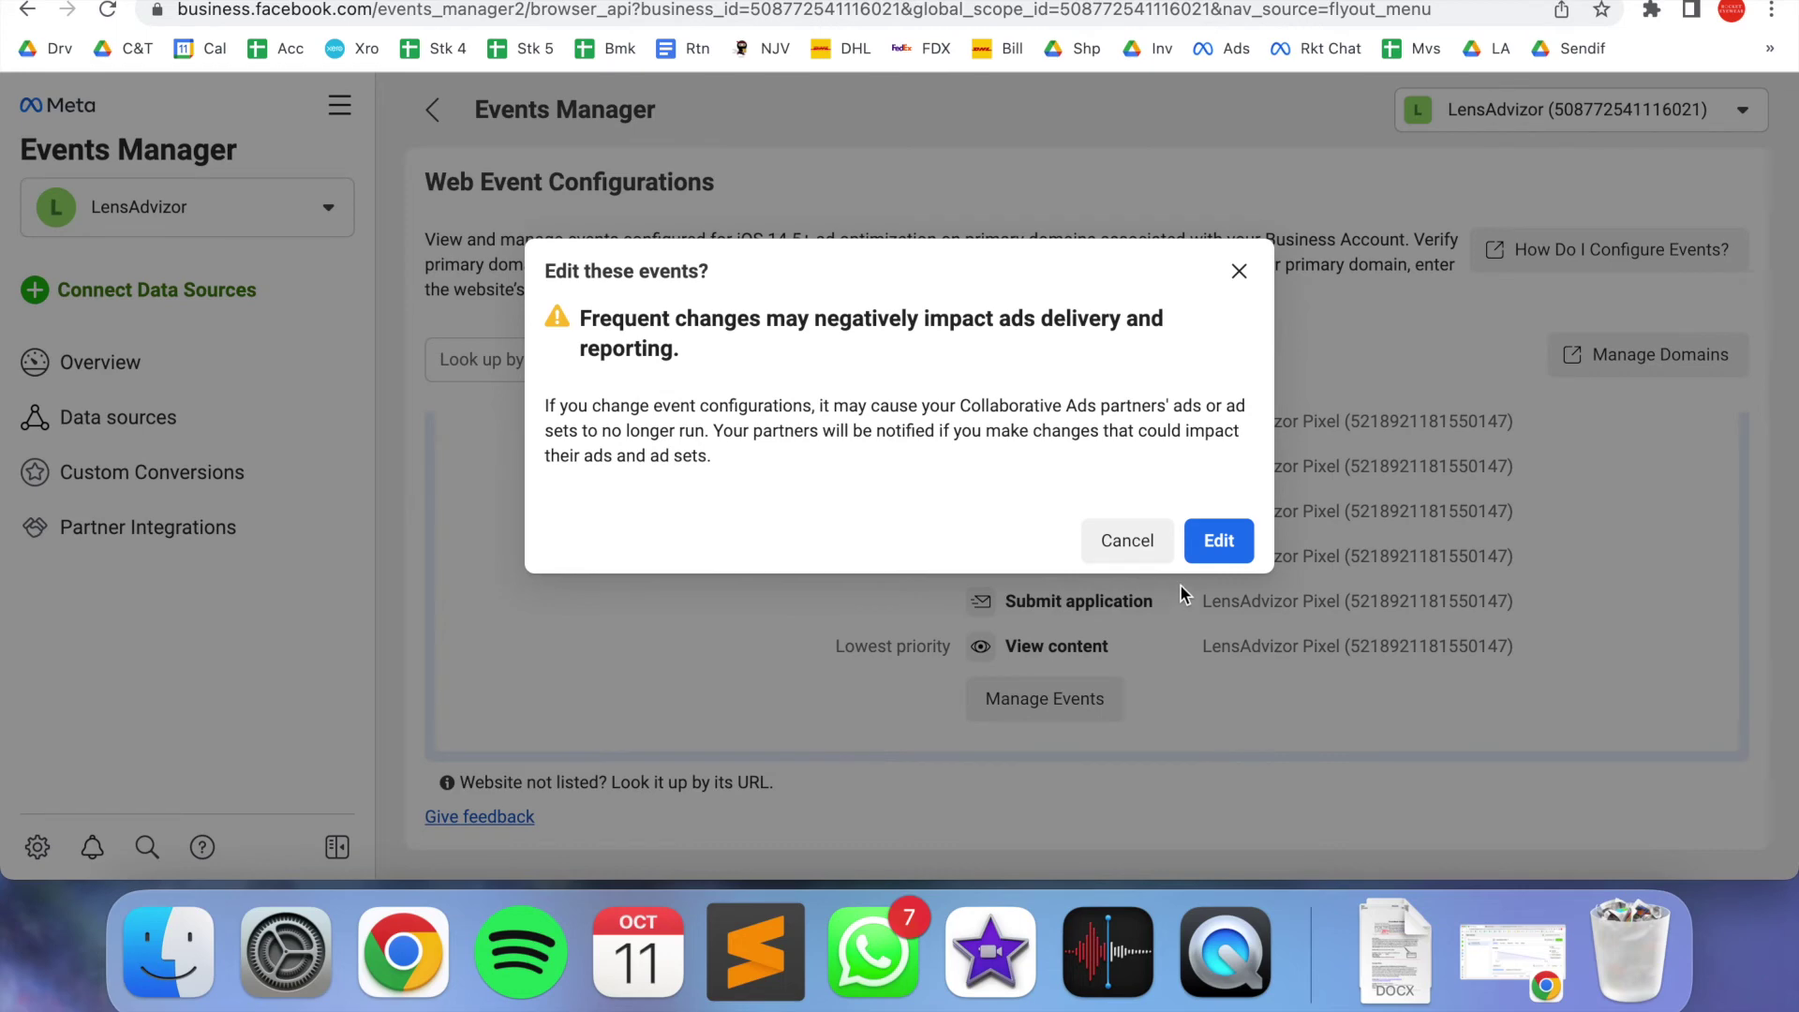
pyautogui.click(1237, 521)
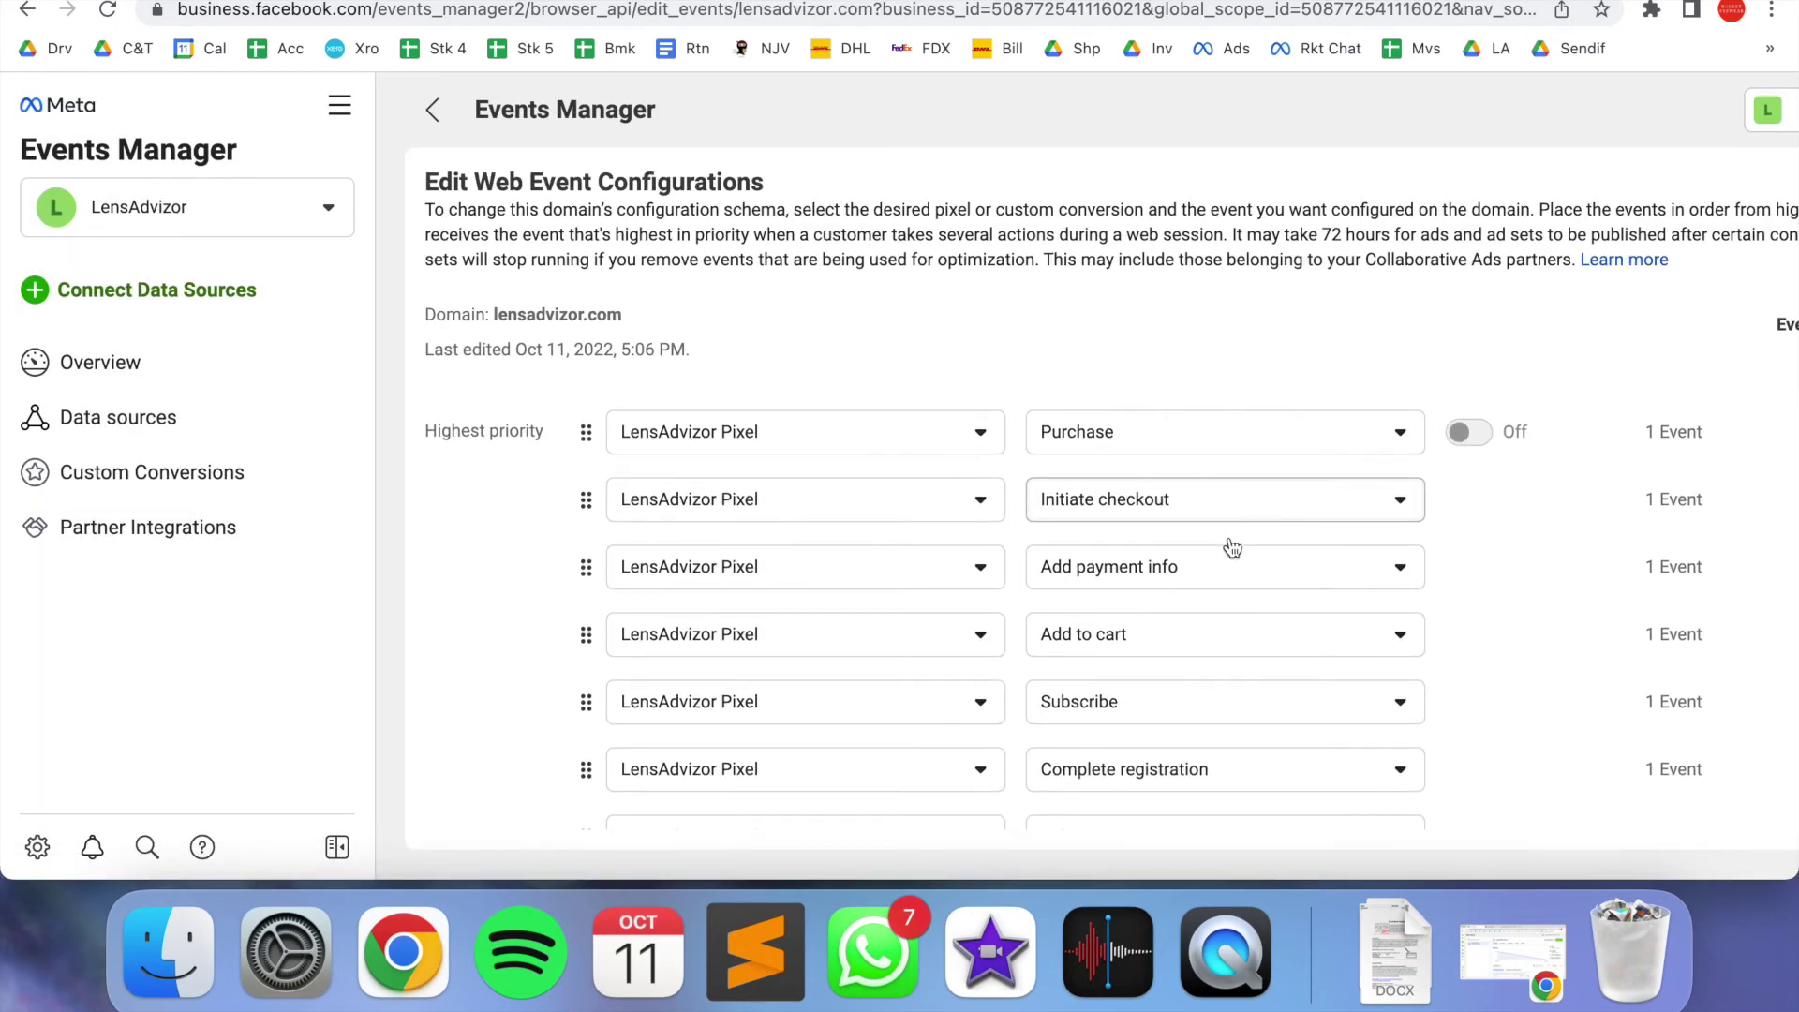
# Review the eight-event priority list, then return to the LensAdvizor Pixel overview
pyautogui.scroll(-1, 1233, 549)
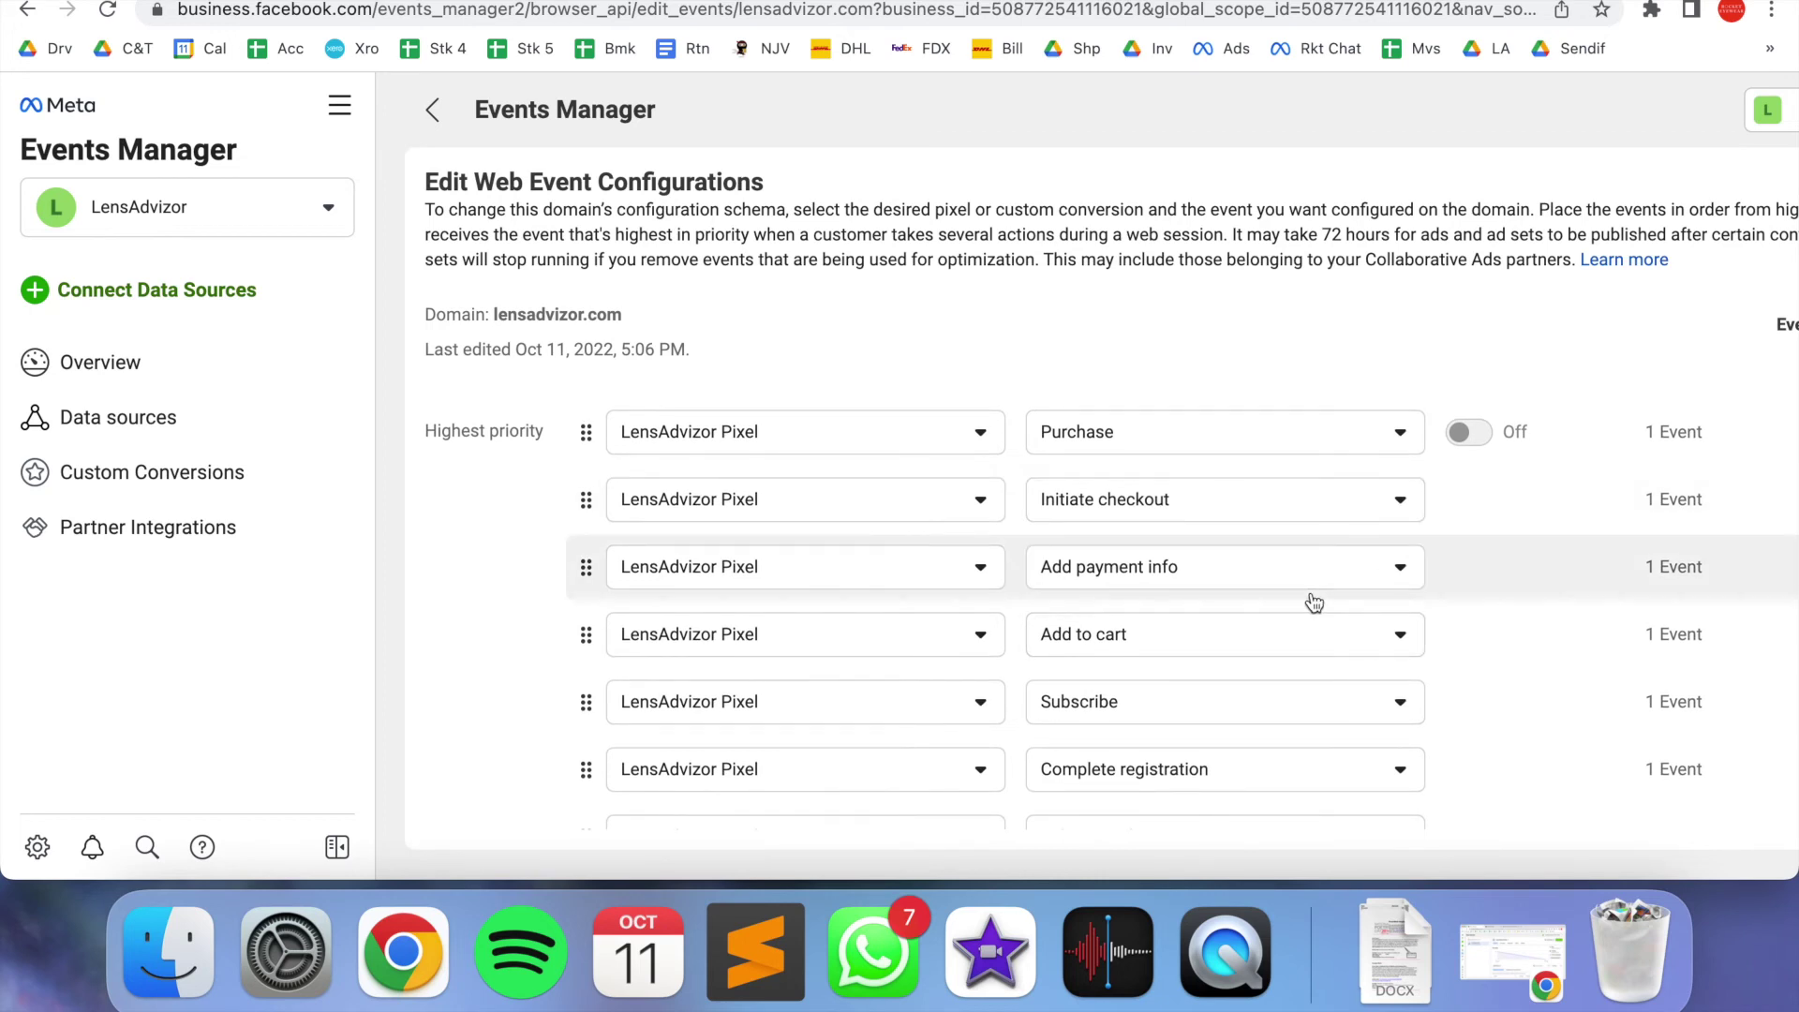
pyautogui.scroll(3, 1313, 603)
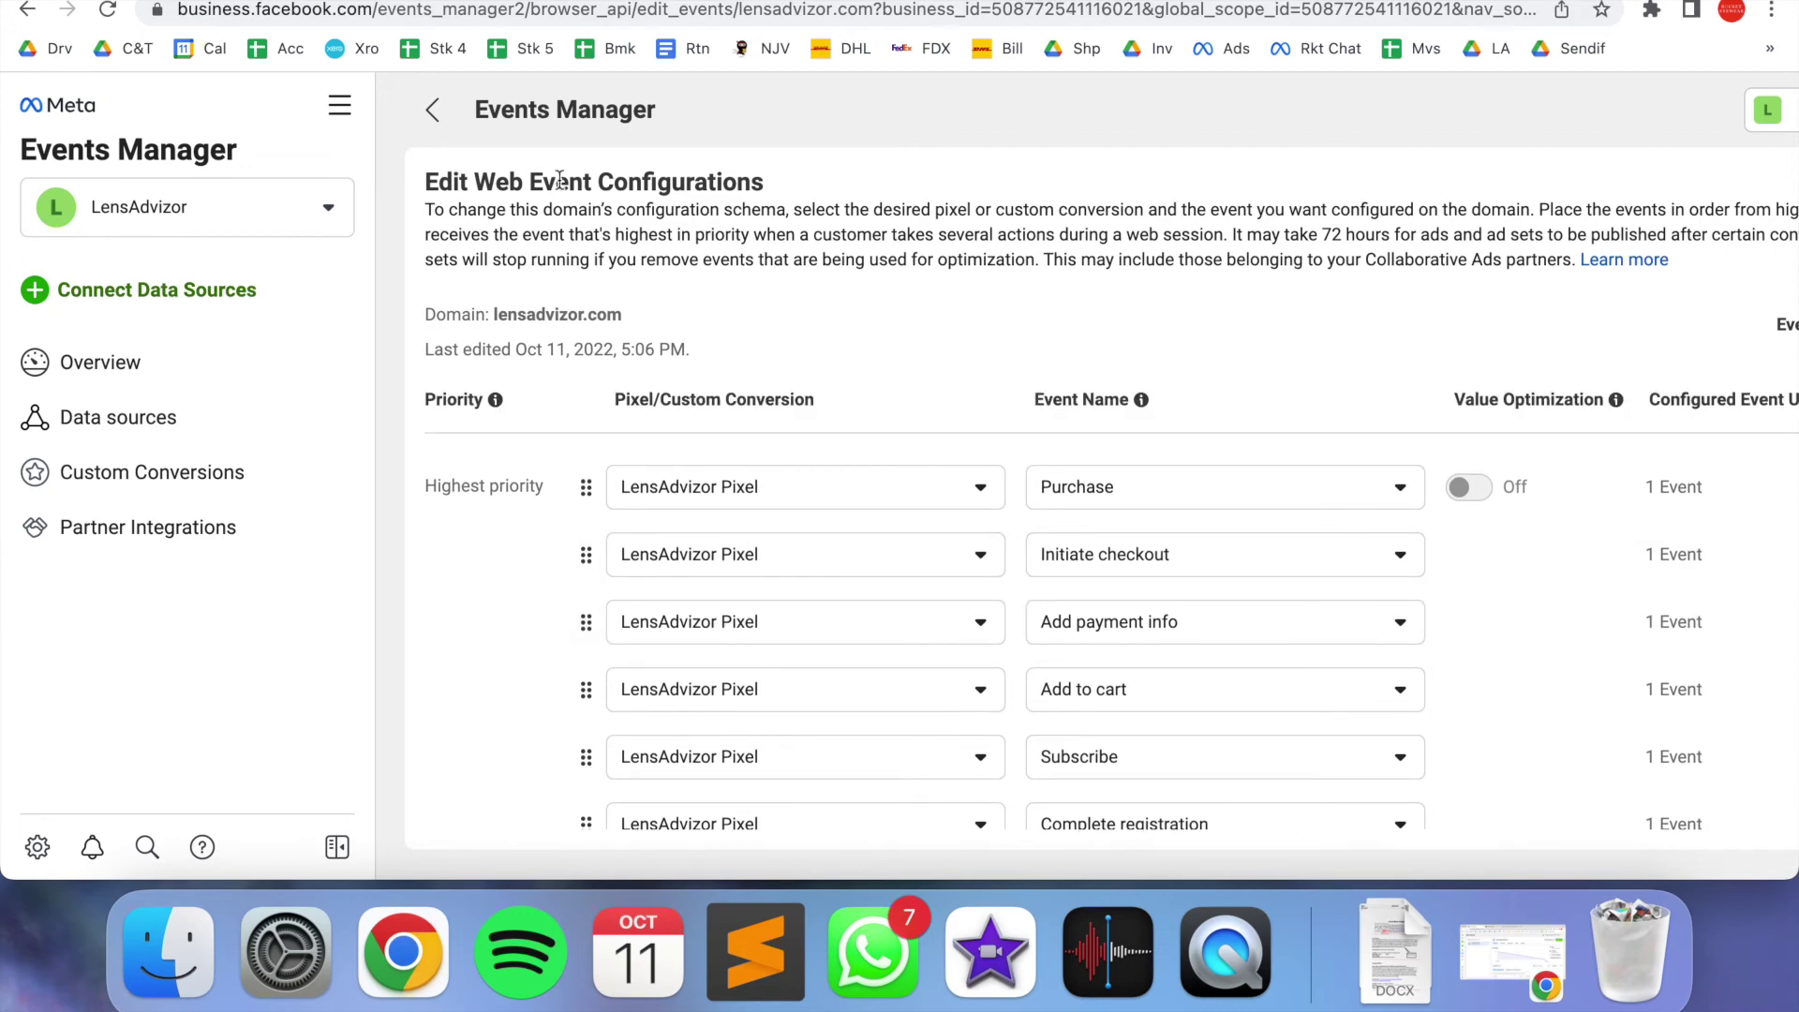
pyautogui.click(434, 112)
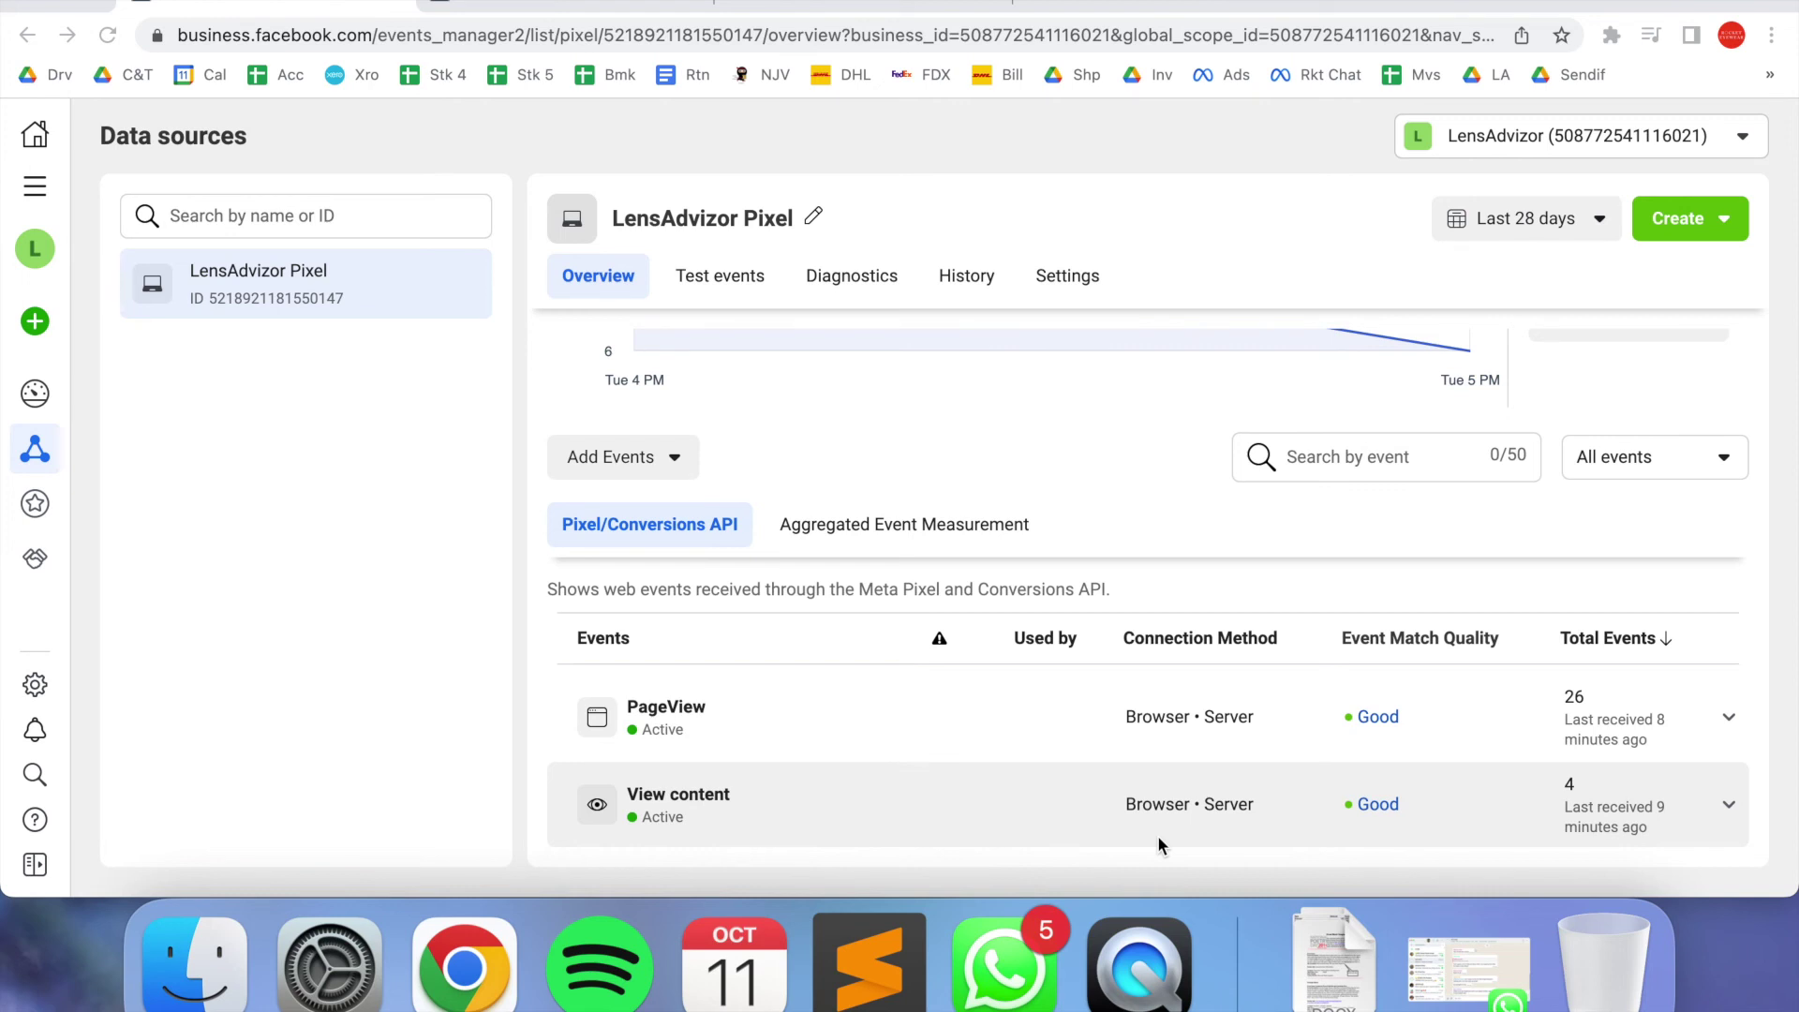
# Scroll the LensAdvizor Pixel overview to check the Active PageView and View content rows
pyautogui.scroll(3, 1185, 615)
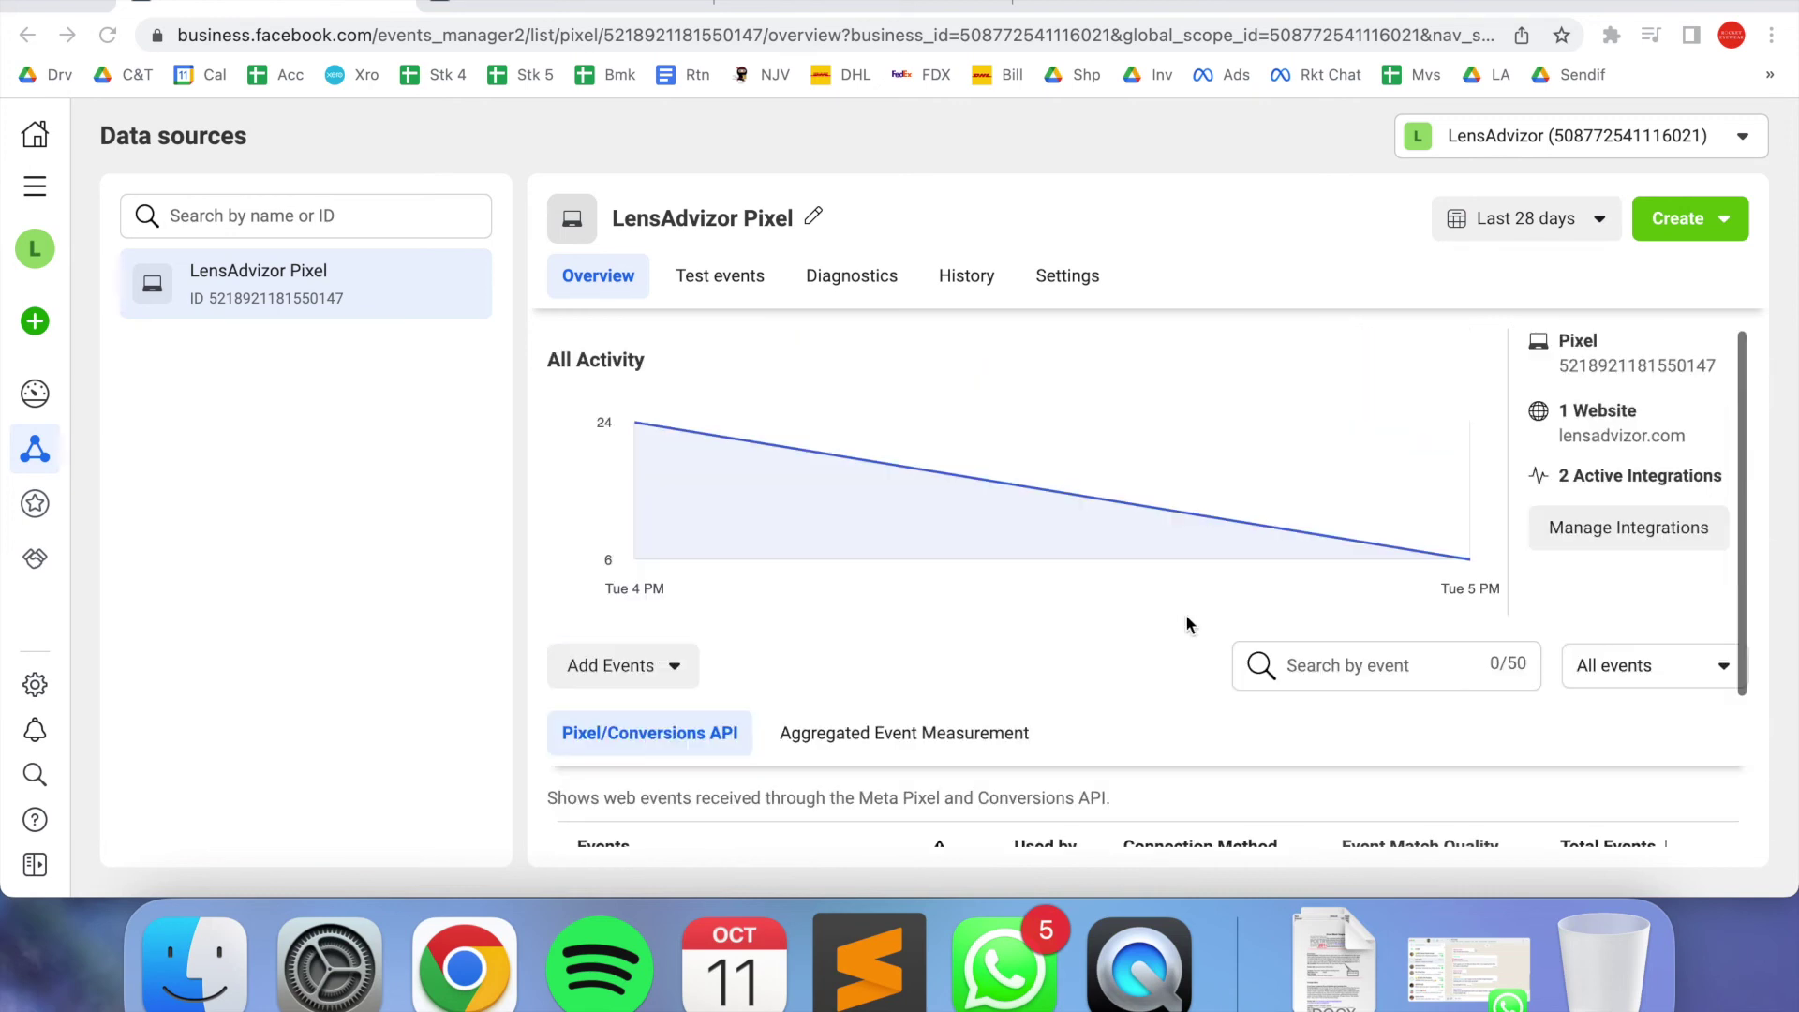
pyautogui.scroll(-4, 1187, 624)
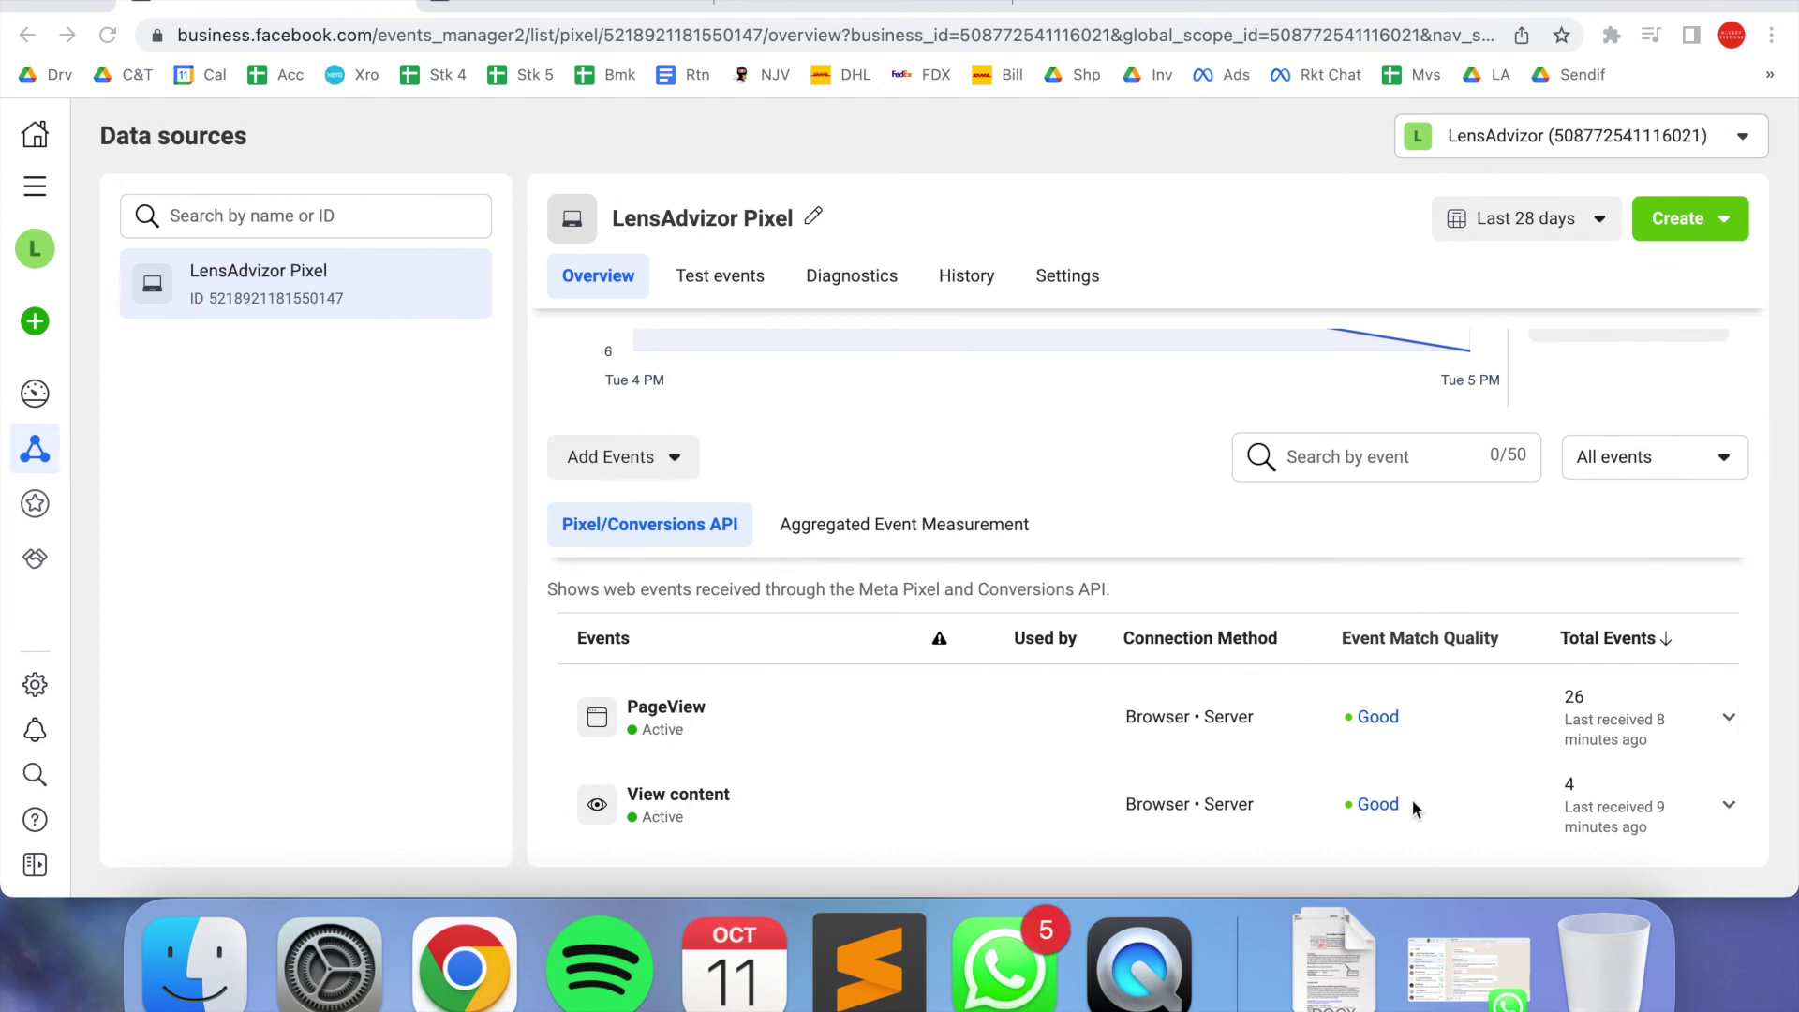
pyautogui.scroll(4, 1402, 804)
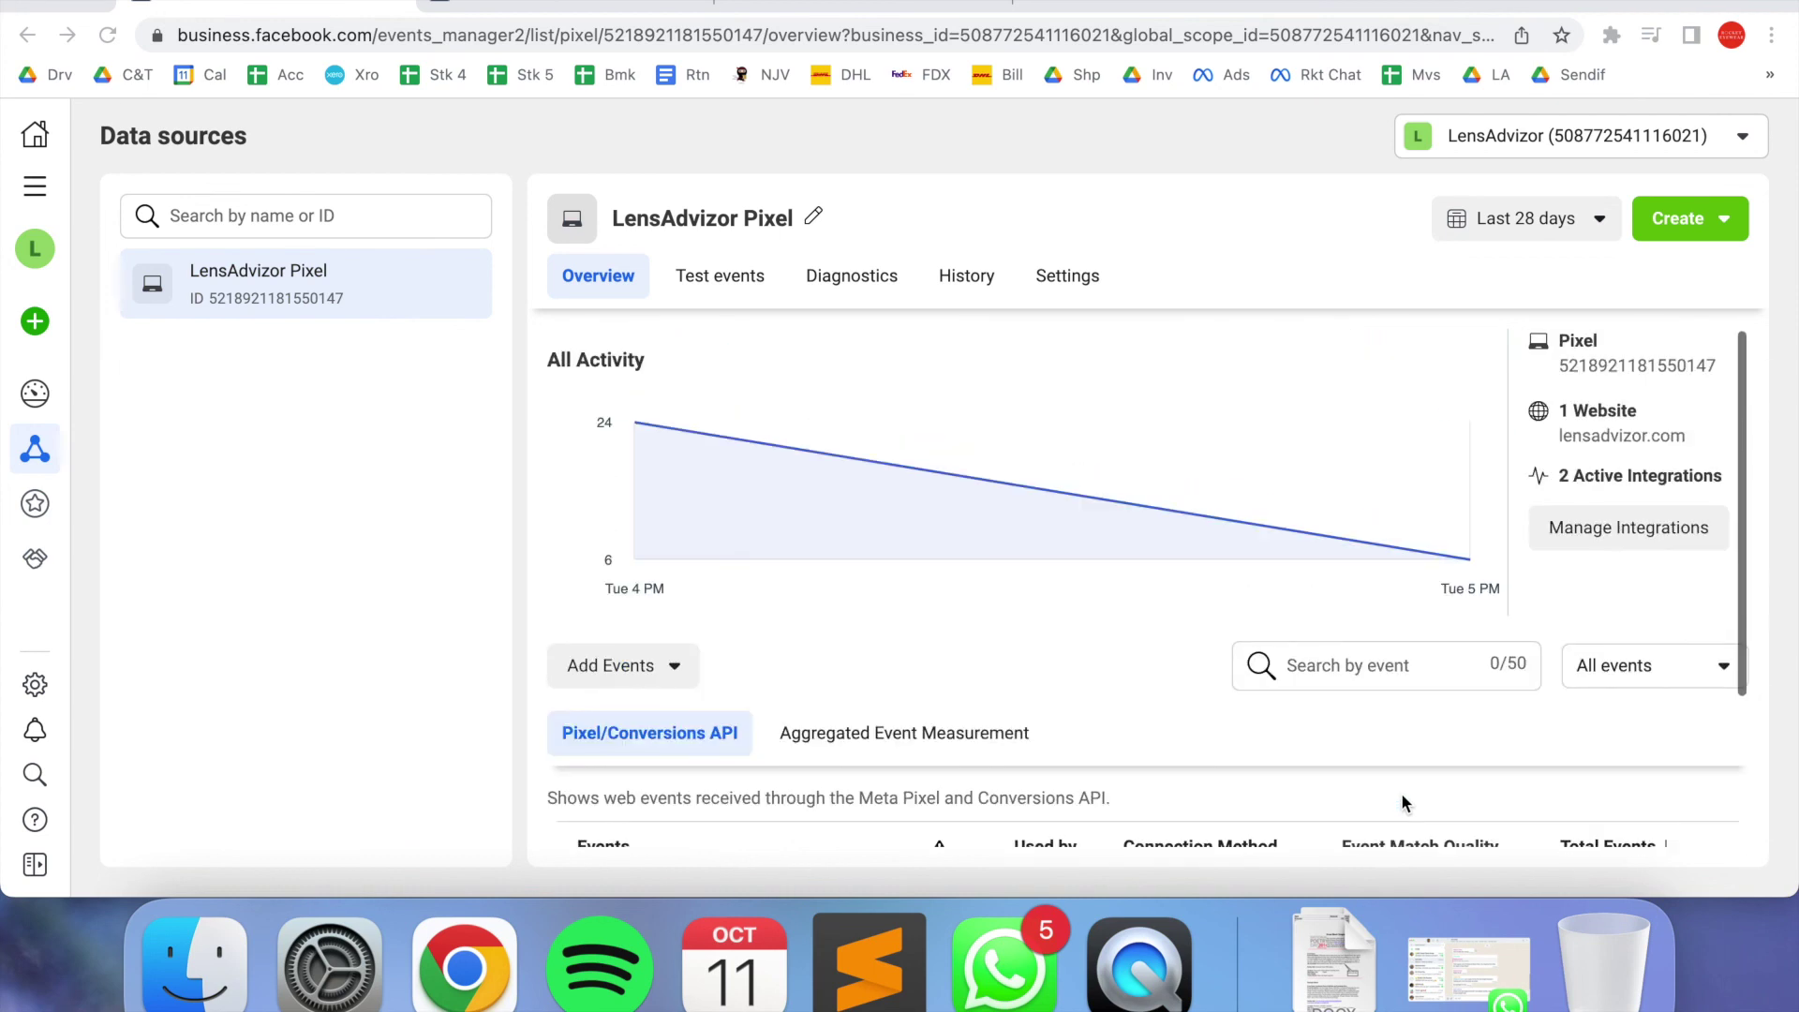